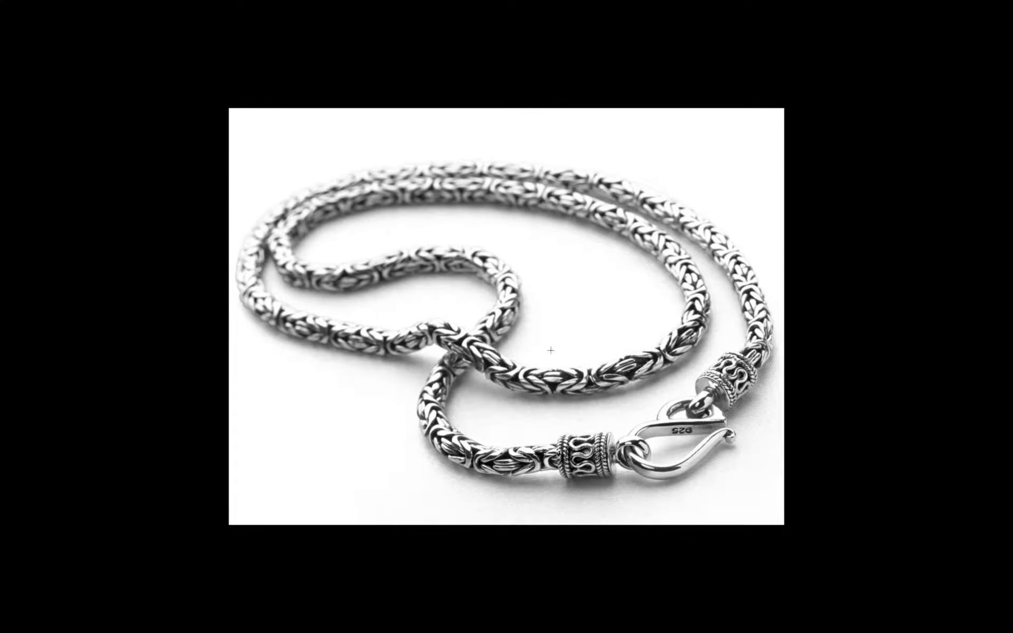
Zoom in on the silver Byzantine chain reference photo, then switch back to the empty Fusion 360 design
scroll(554, 341, up, 2)
scroll(554, 341, up, 2)
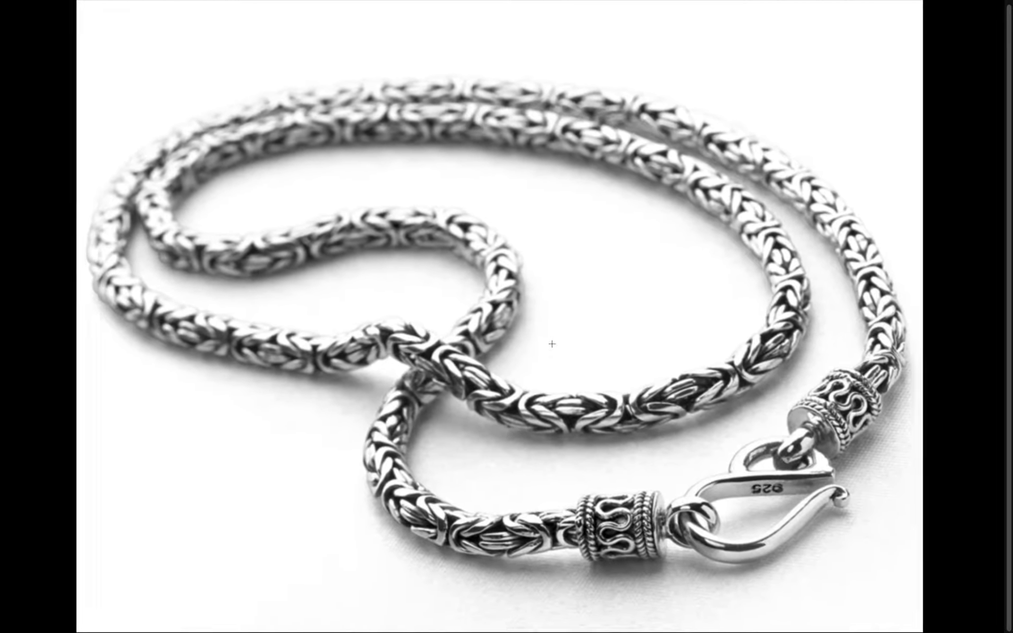
scroll(552, 343, up, 2)
scroll(551, 343, up, 1)
scroll(551, 343, down, 3)
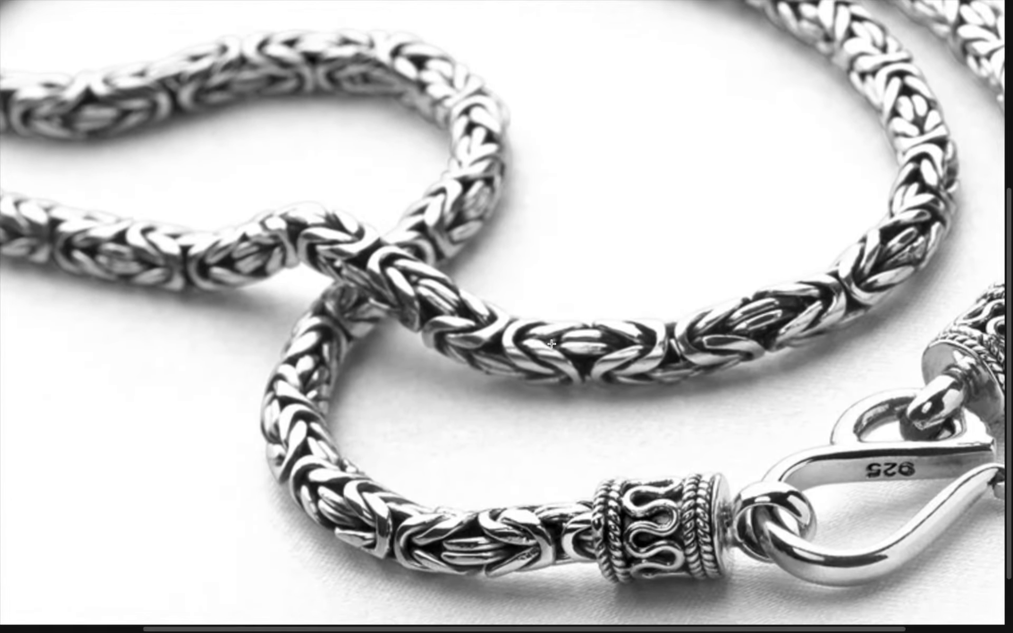
scroll(550, 344, down, 1)
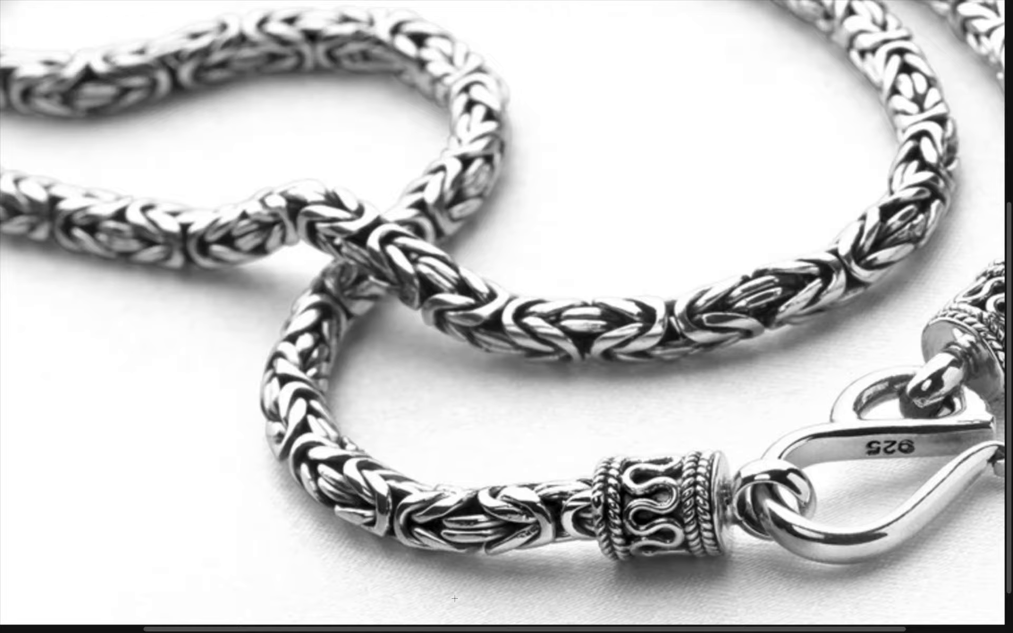
key(ctrl+Right)
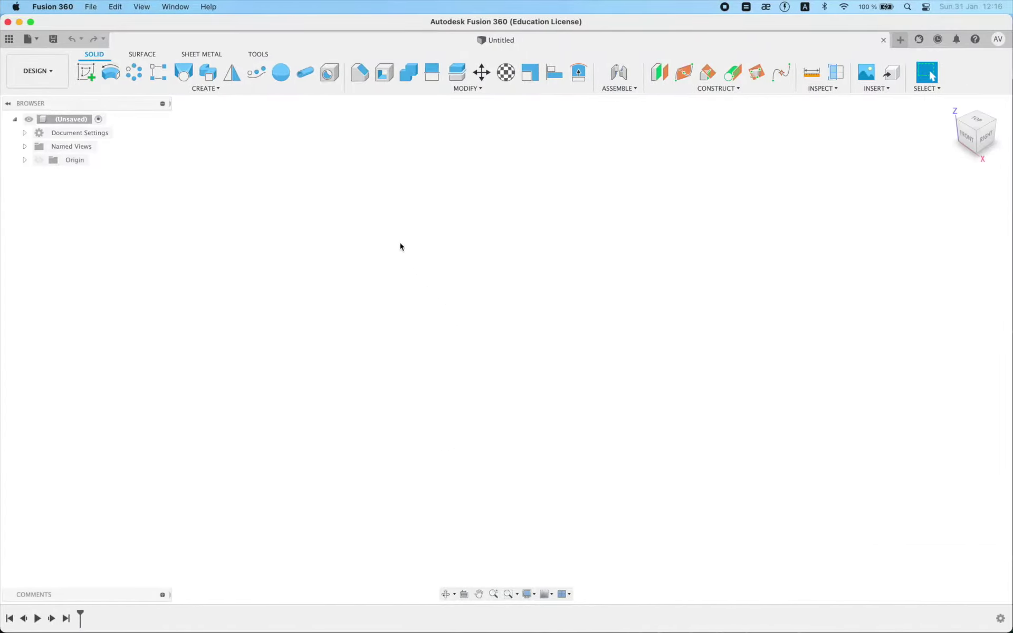
Sketch a center-point slot centred on the origin of the front plane
click(87, 78)
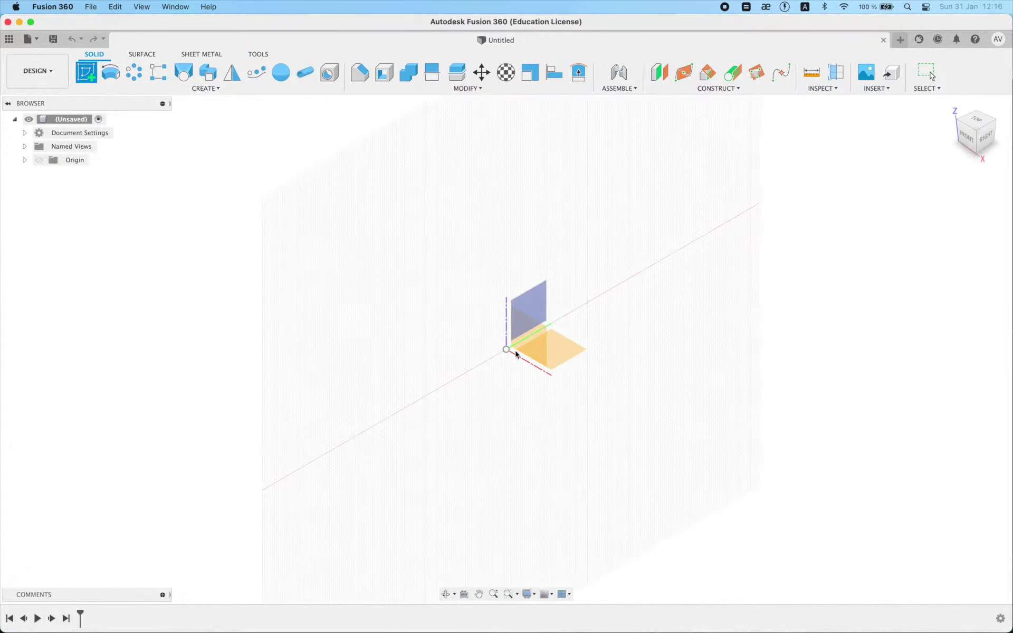
click(536, 350)
click(970, 142)
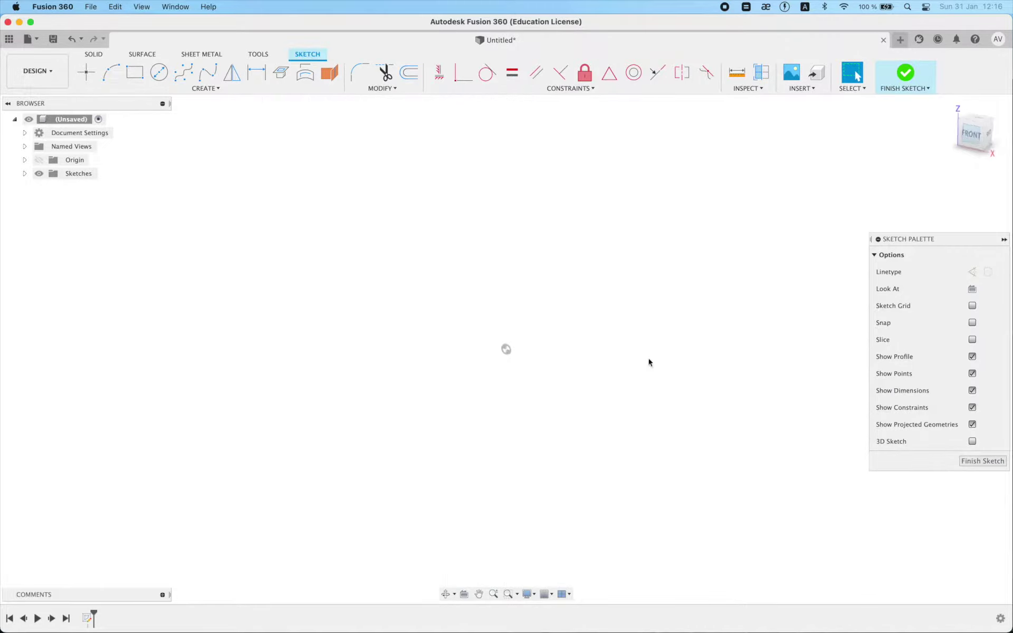
click(220, 89)
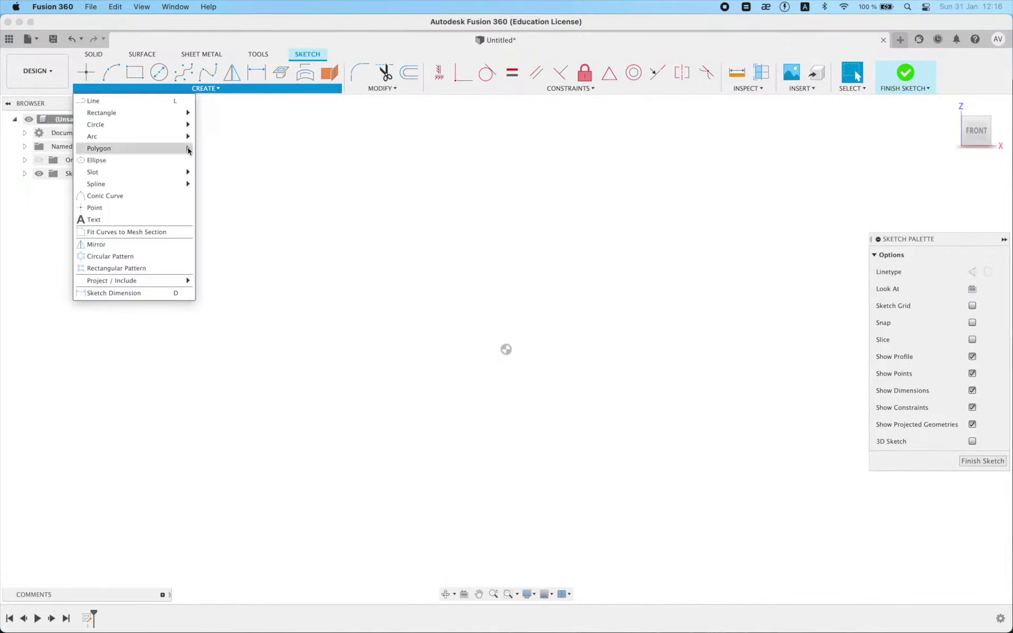
mouse_move(93, 172)
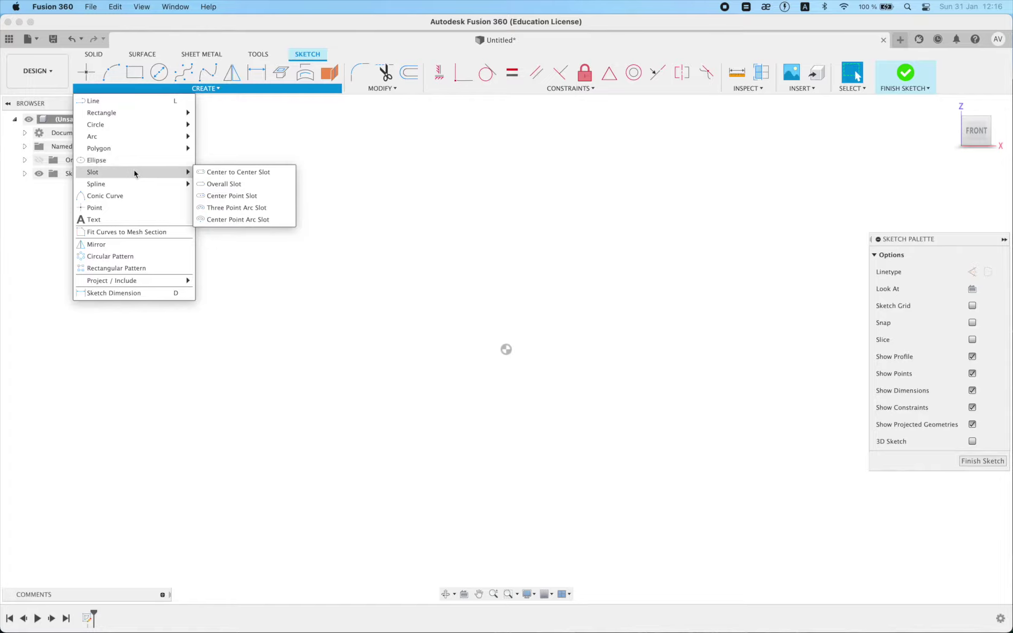
click(211, 195)
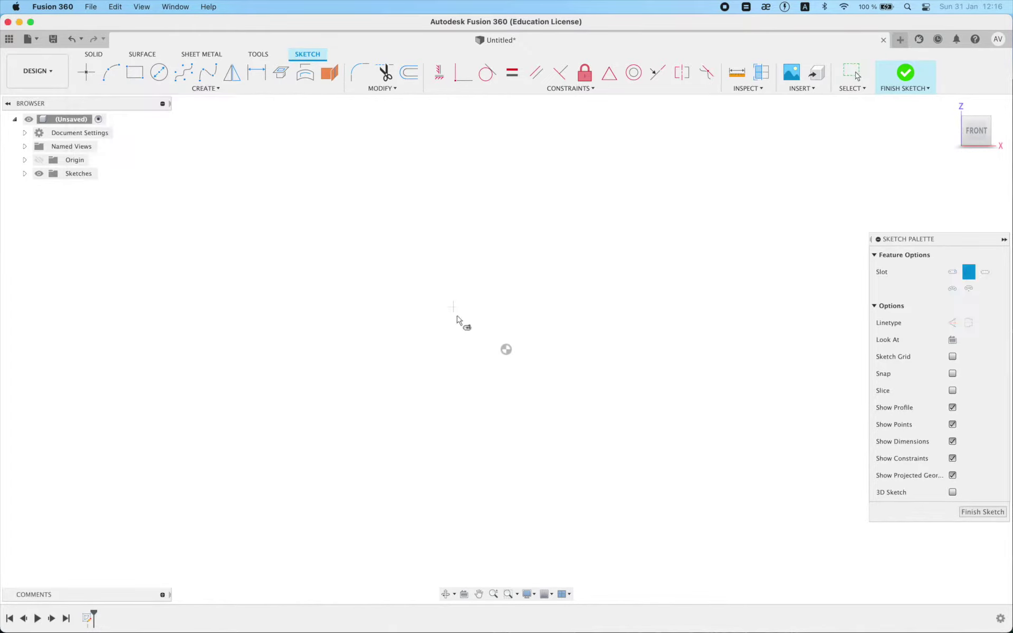
click(506, 349)
click(528, 349)
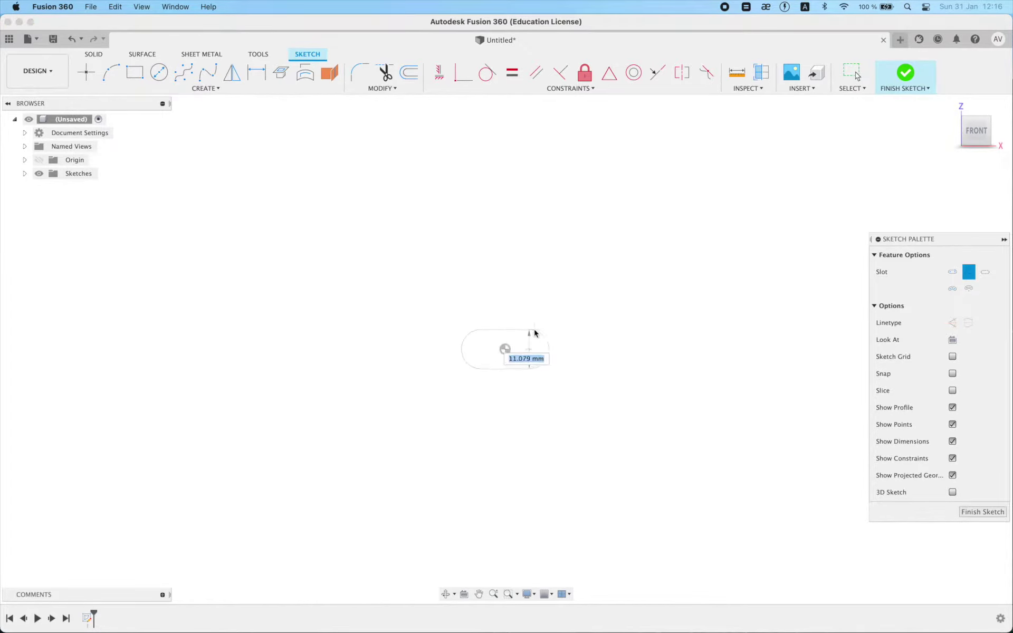
click(539, 329)
scroll(549, 343, up, 3)
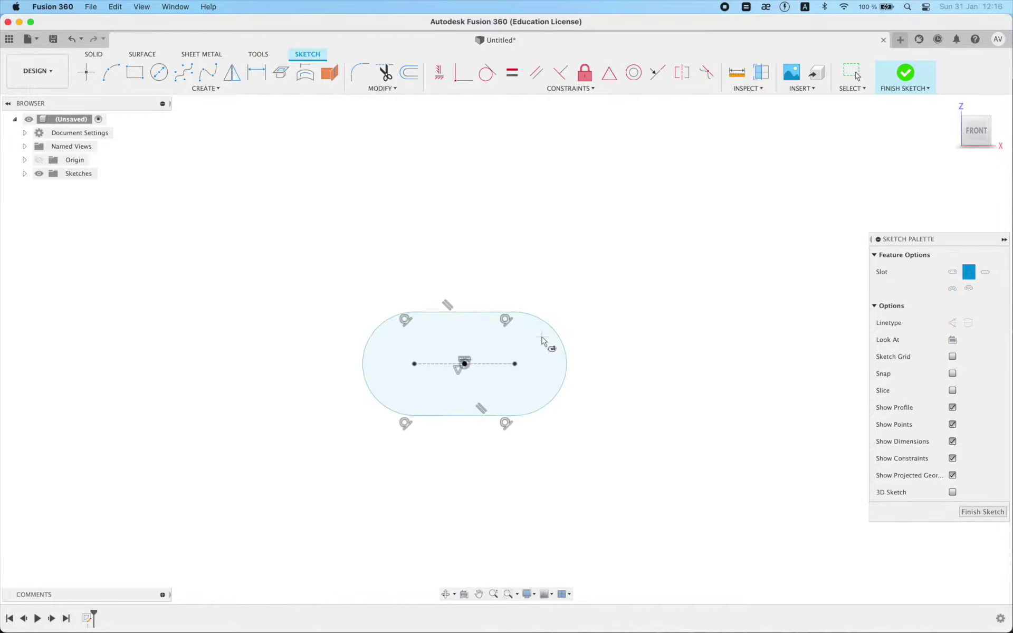
Dimension the slot's height between its straight edges as 5.00
key(d)
right_click(623, 311)
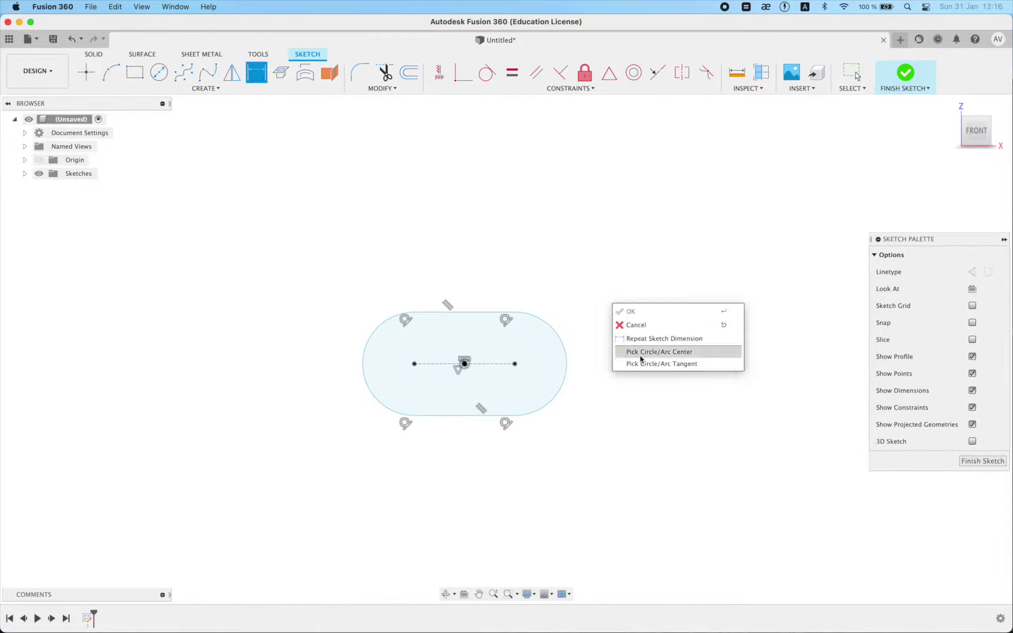
click(593, 355)
click(473, 312)
click(477, 415)
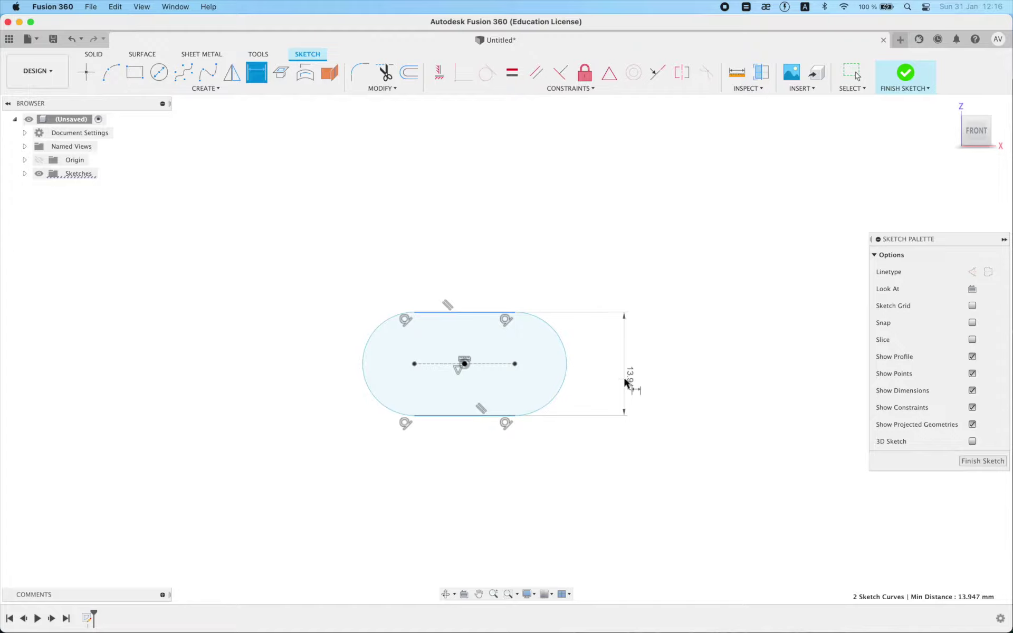
click(625, 381)
key(Return)
Dimension the slot's tangent-to-tangent length between the end arcs as 6.00
scroll(468, 411, up, 2)
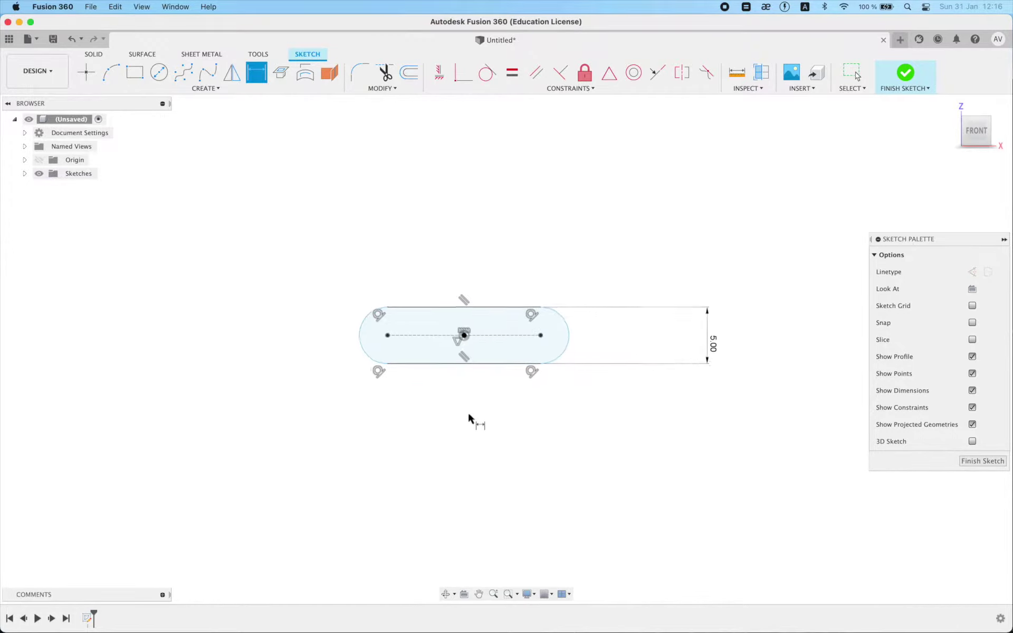
scroll(468, 411, up, 1)
right_click(447, 420)
click(473, 479)
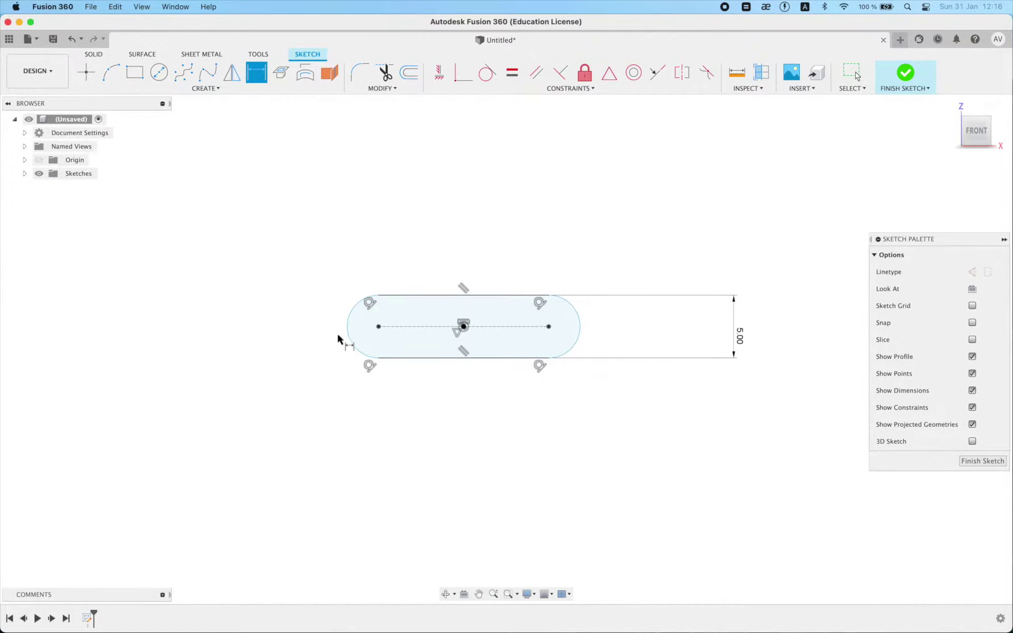
click(346, 331)
click(581, 338)
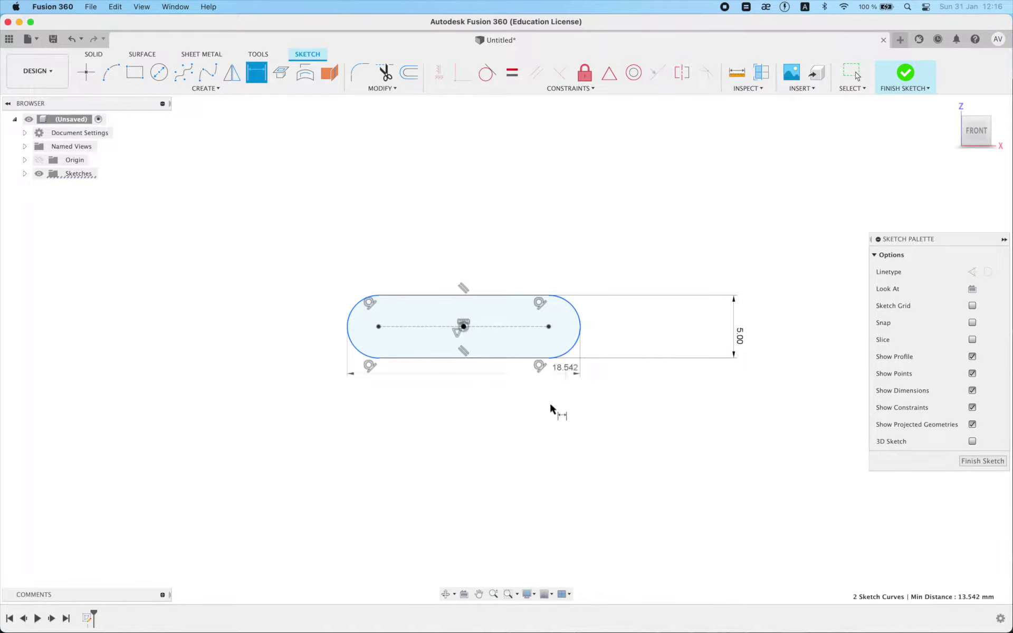
click(541, 413)
text(6)
key(Return)
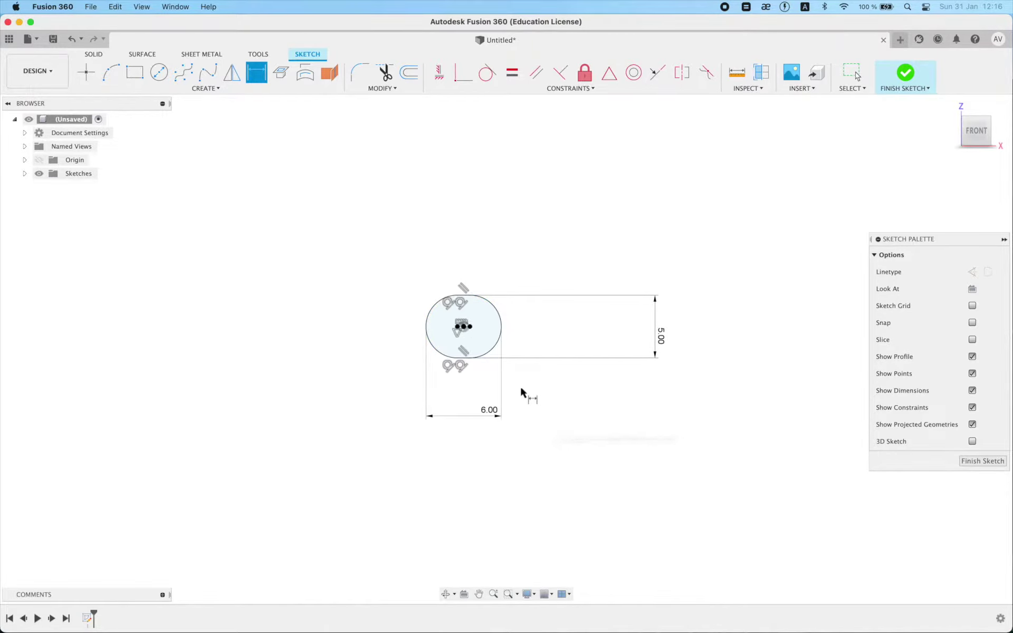
key(Escape)
Move the 6.00 and 5.00 dimensions in beside the oval and finish the sketch
scroll(490, 414, up, 1)
drag(491, 416, 458, 379)
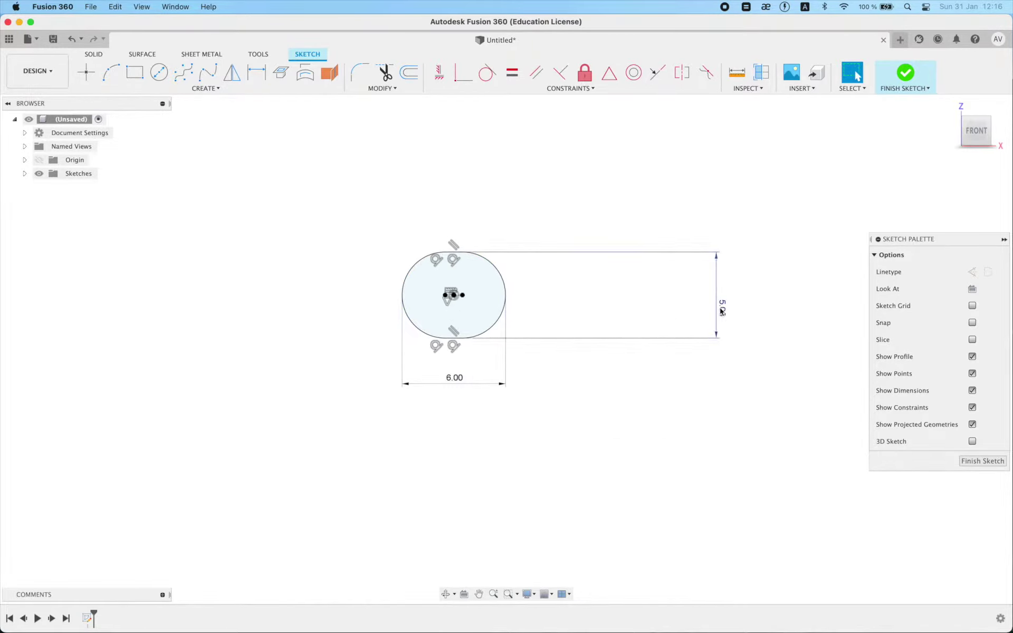
drag(721, 306, 553, 293)
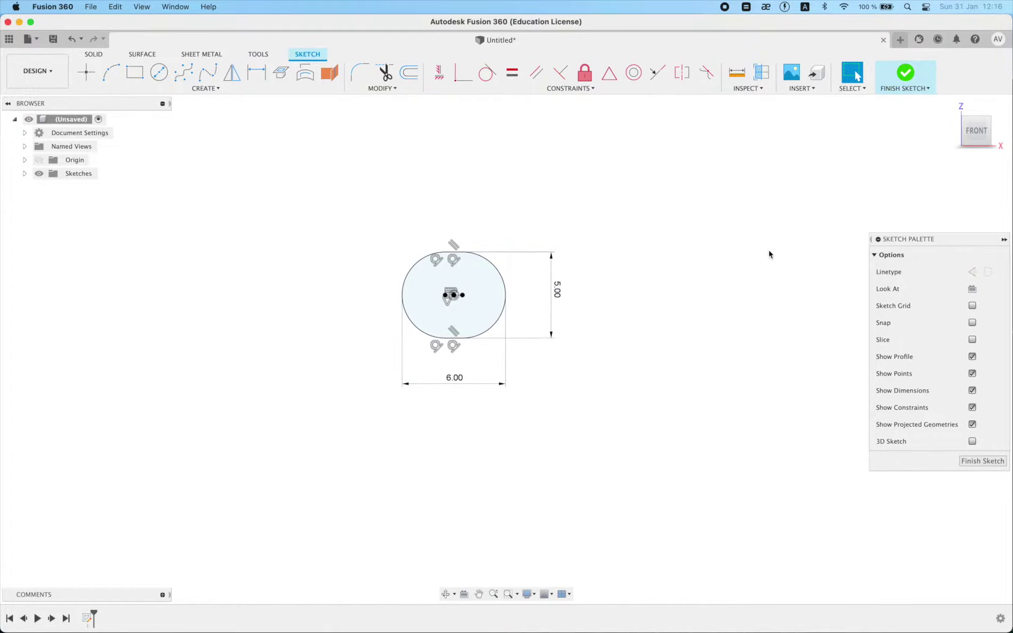
click(906, 74)
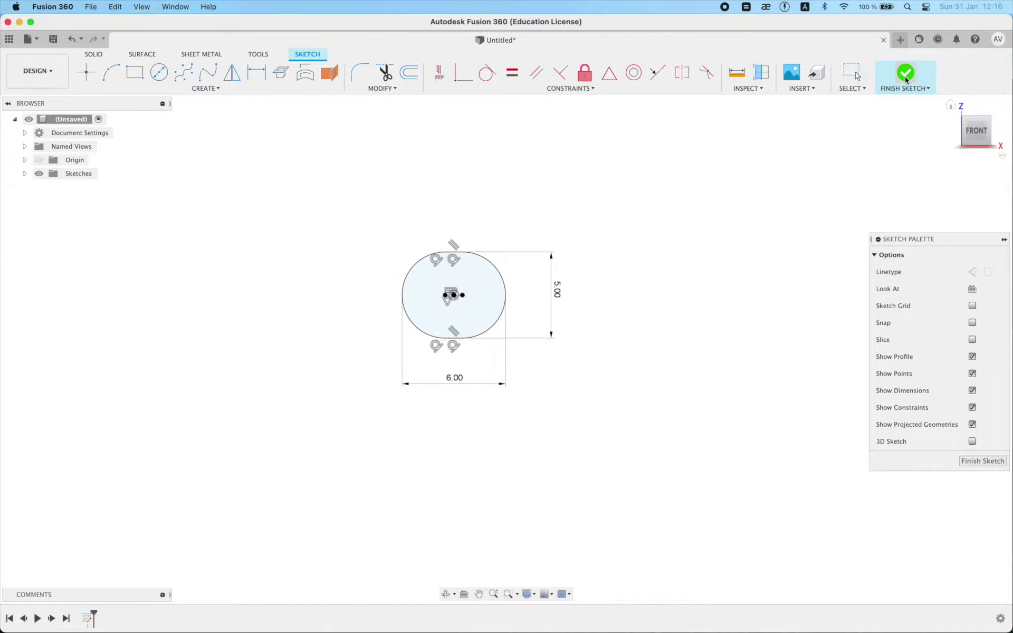
Pipe a 1.50 mm round section along the oval outline to make a solid ring
shift+middle_drag(611, 248, 615, 280)
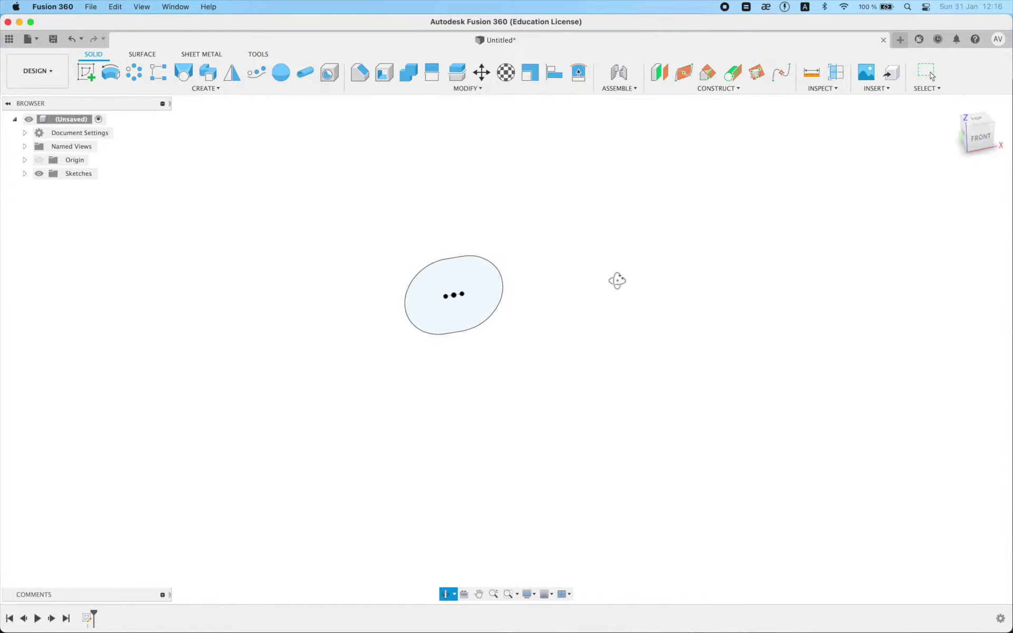
click(305, 72)
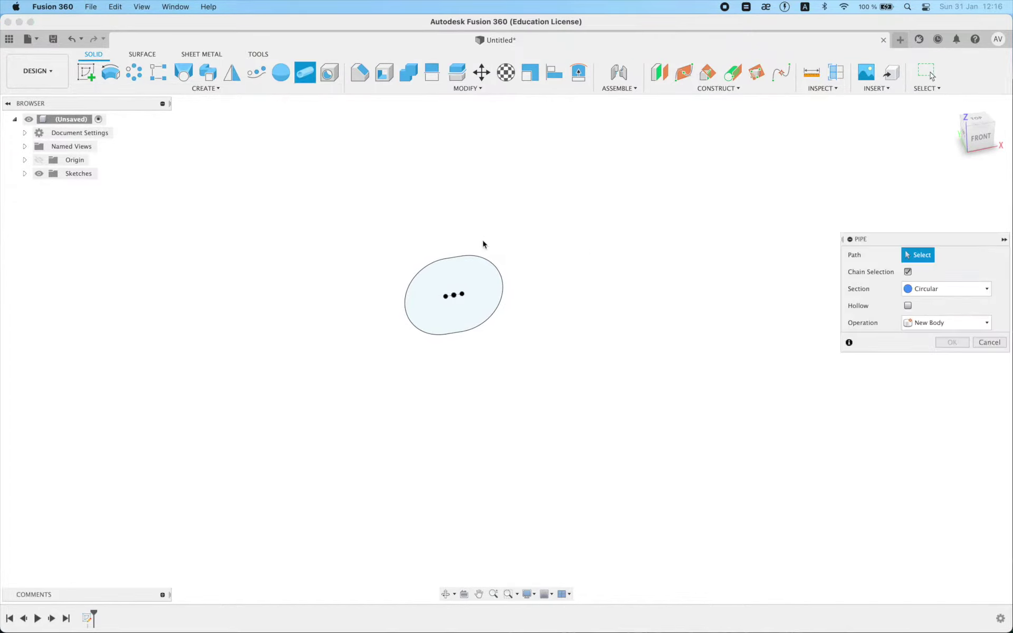
click(501, 278)
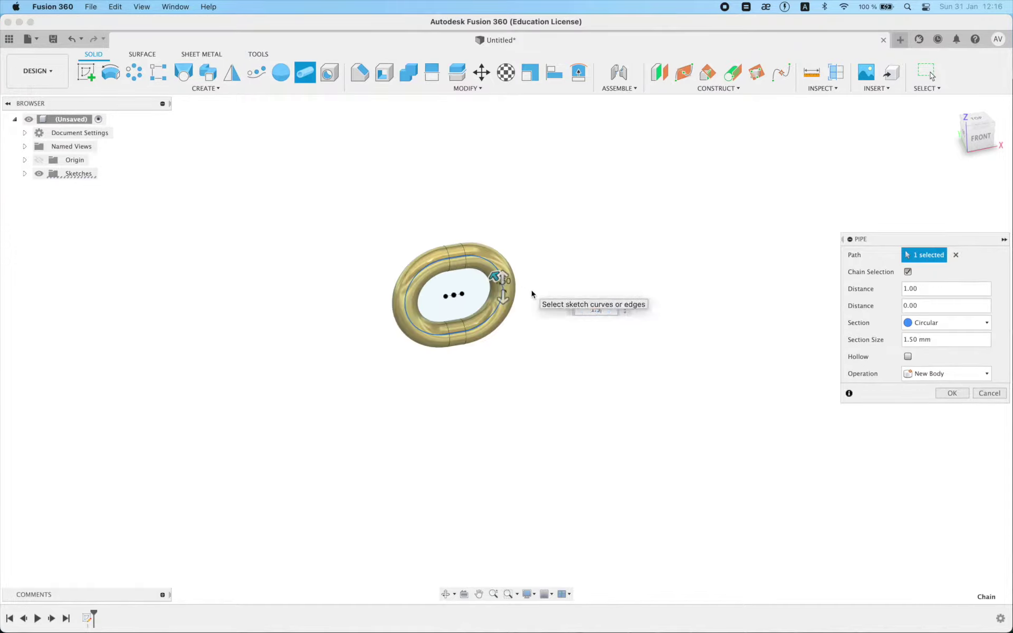
key(Return)
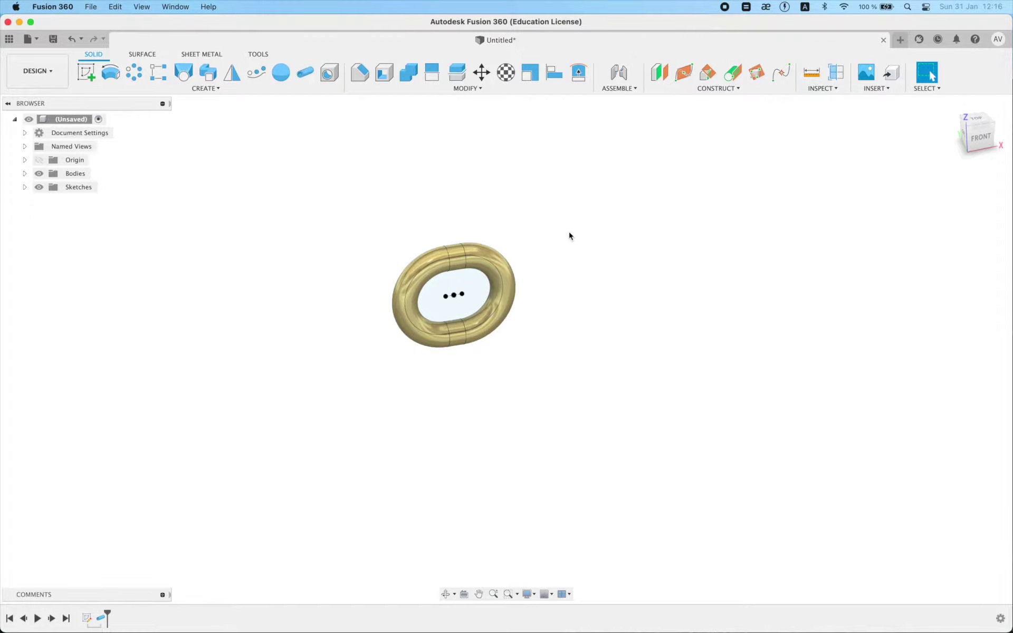
Save the design as 'Byzantine chain' in the Jewelry design folder
middle_drag(569, 235, 583, 271)
key(super+s)
text(Byzantine chain)
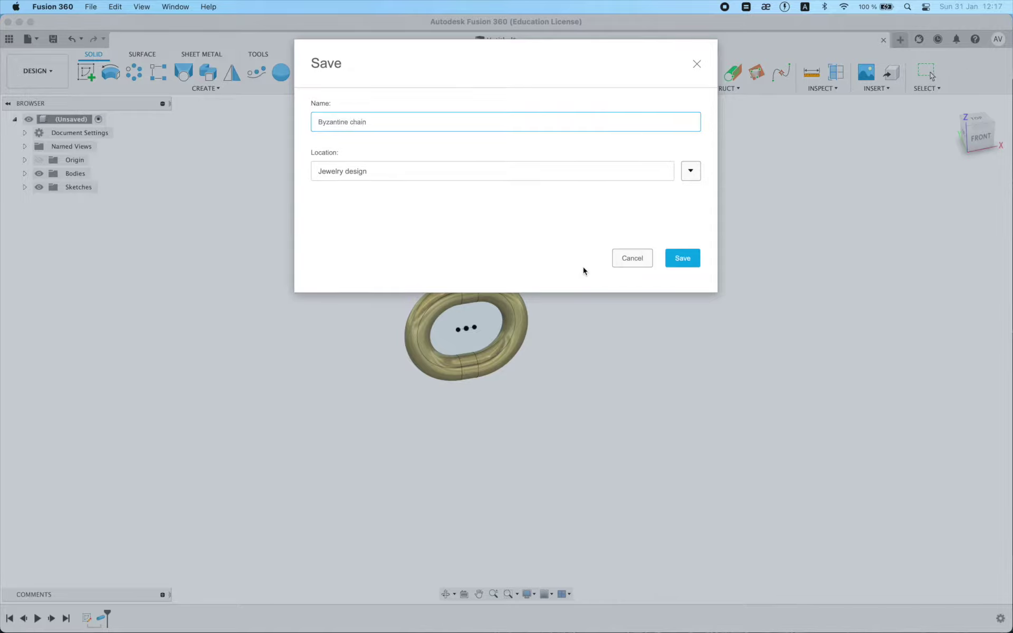
click(683, 259)
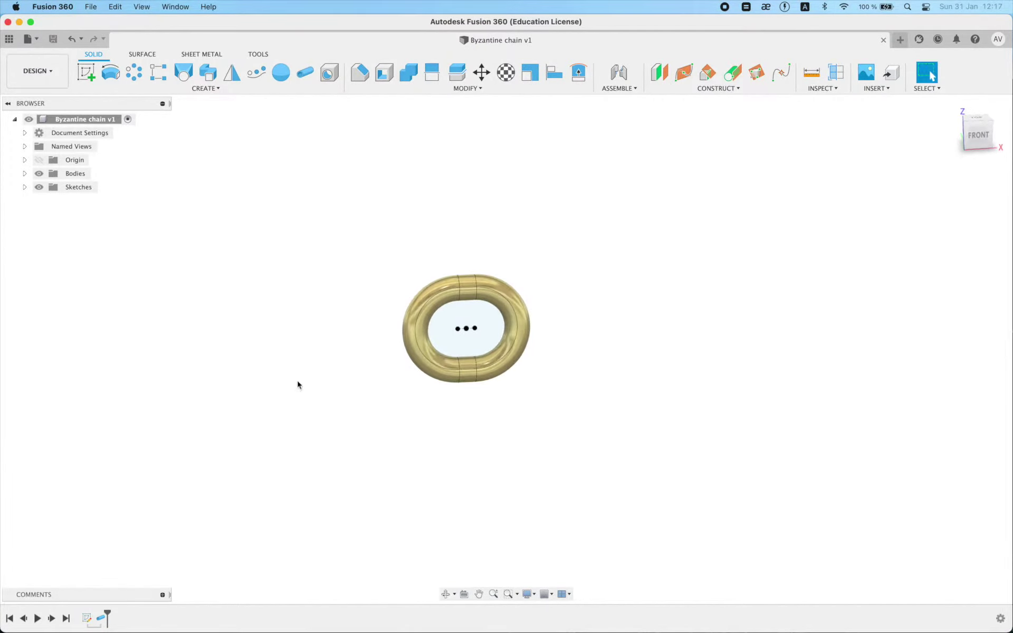
Reopen the oval sketch and draw a path line from the oval's centre
click(25, 187)
click(24, 173)
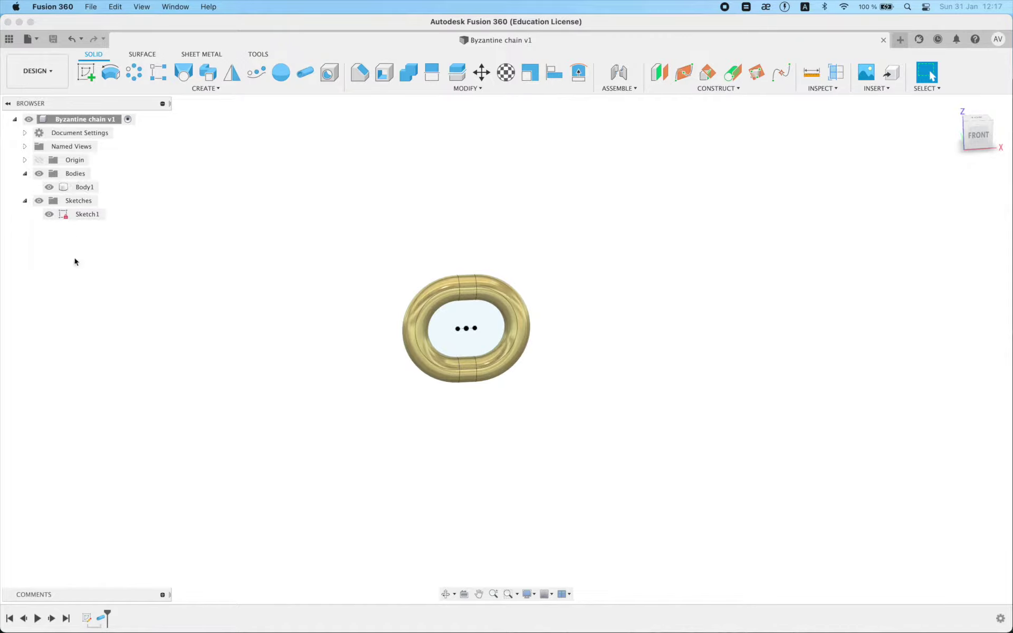
double_click(95, 616)
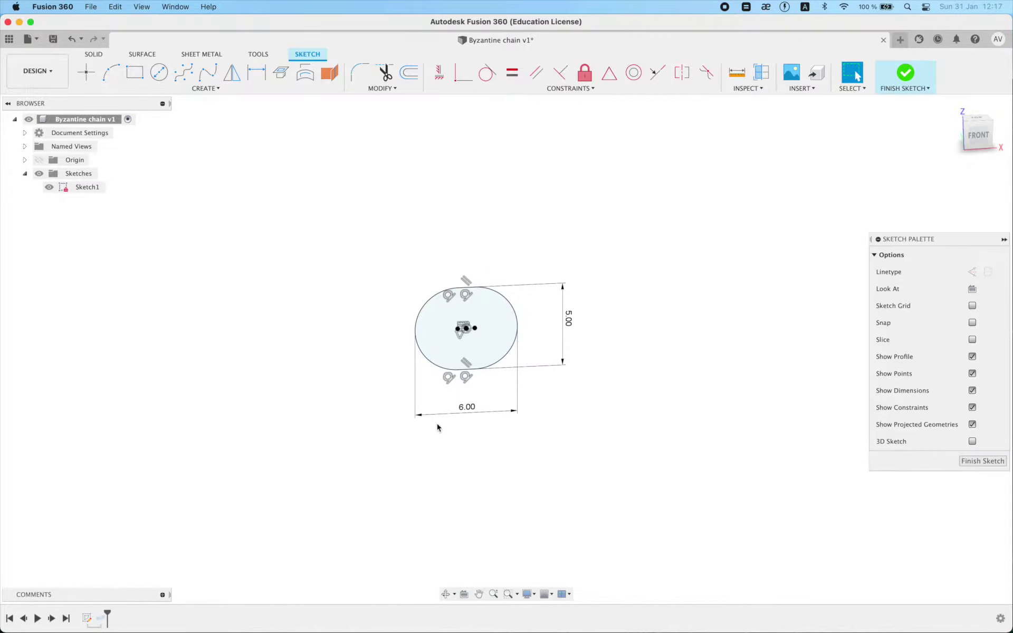
scroll(463, 364, up, 5)
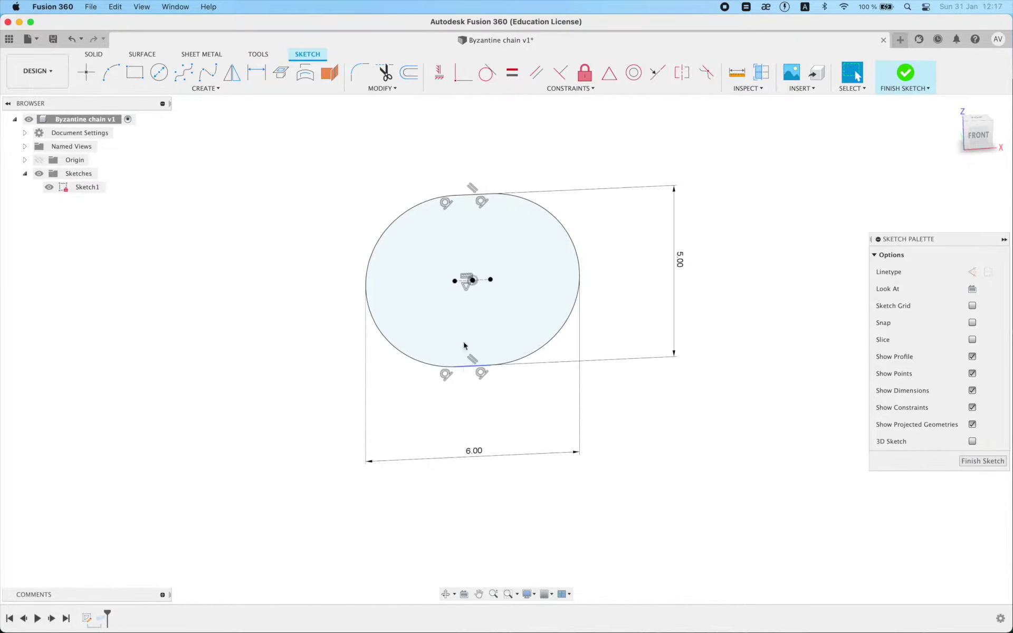
key(l)
click(452, 285)
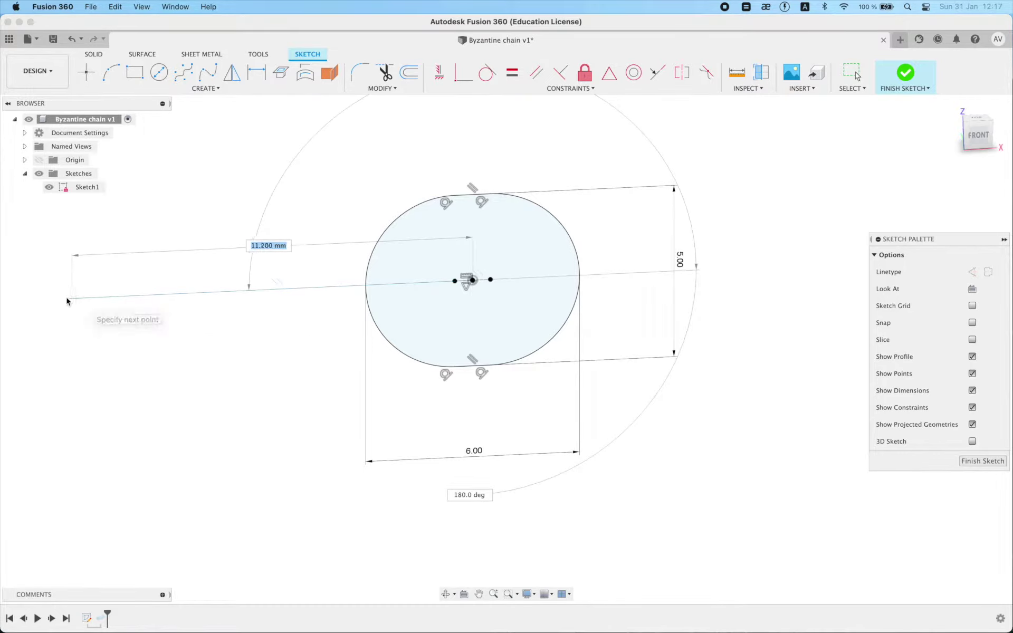
click(58, 299)
key(Escape)
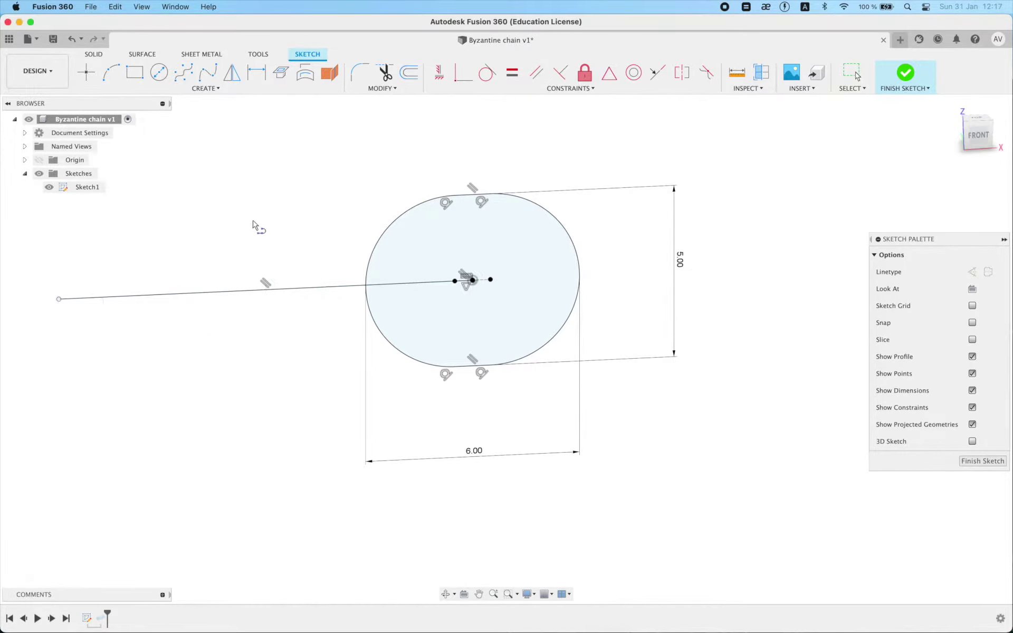
scroll(254, 221, down, 2)
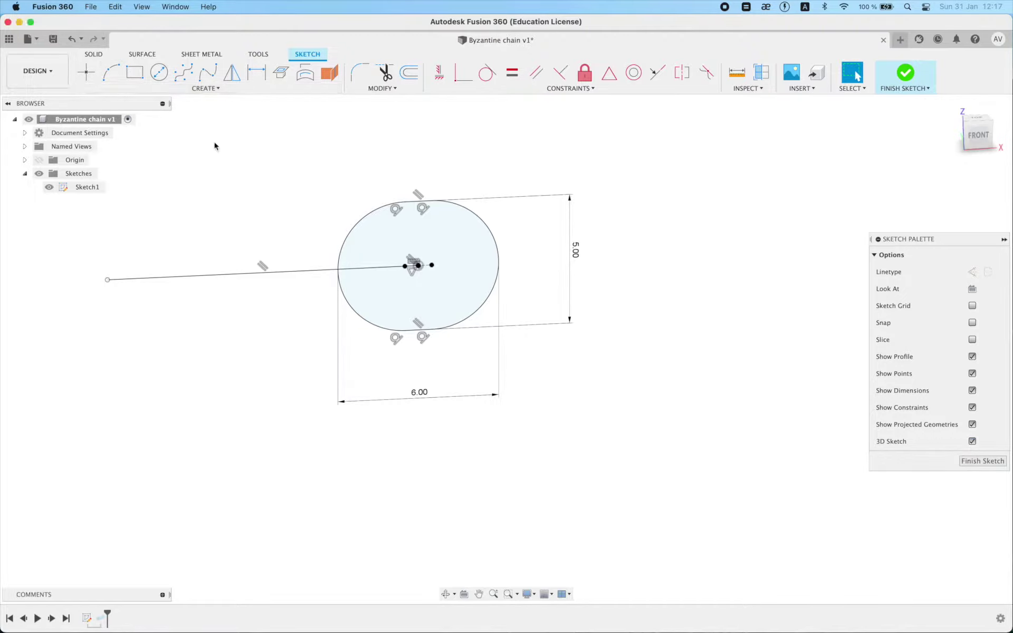
Draw a roughly 6.026 mm line from the centre, perpendicular to the sketch plane
click(417, 265)
shift+middle_drag(417, 265, 429, 241)
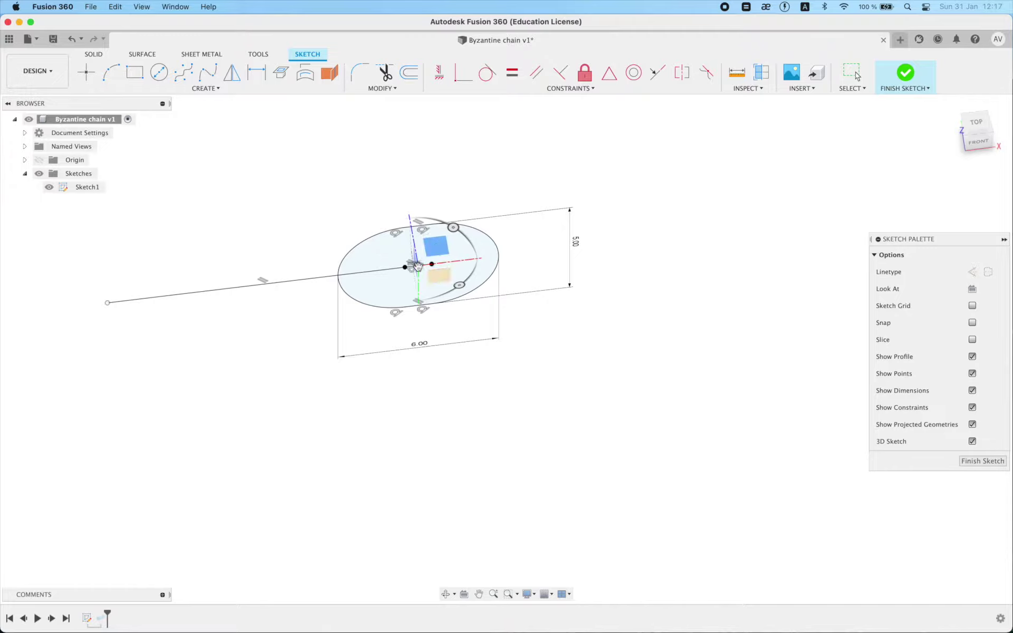
mouse_move(444, 337)
shift+middle_down()
mouse_move(511, 296)
mouse_move(421, 265)
shift+middle_up()
drag(421, 270, 573, 311)
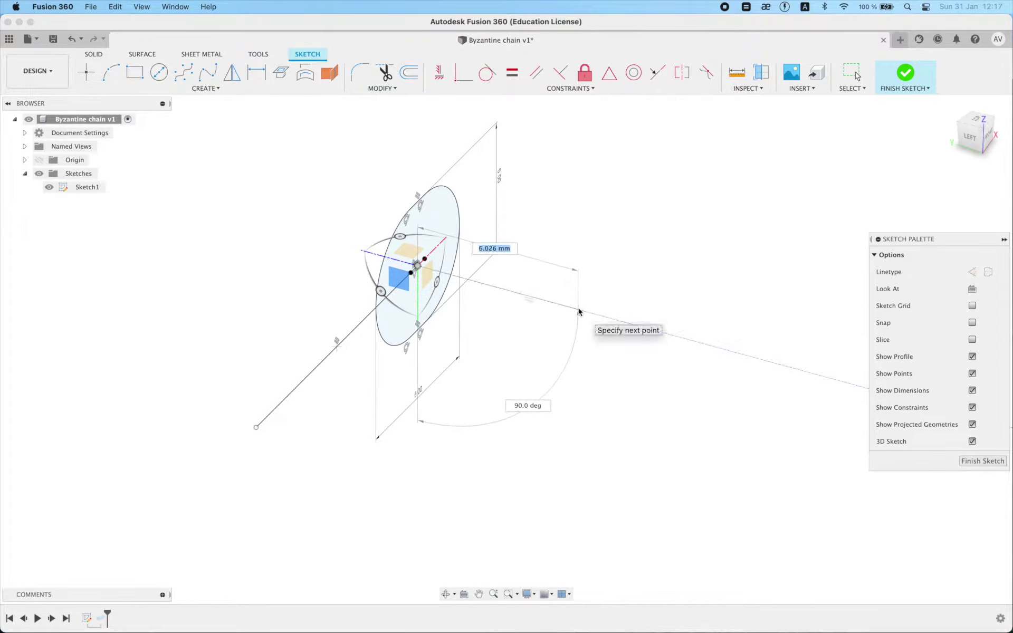
click(580, 314)
click(629, 360)
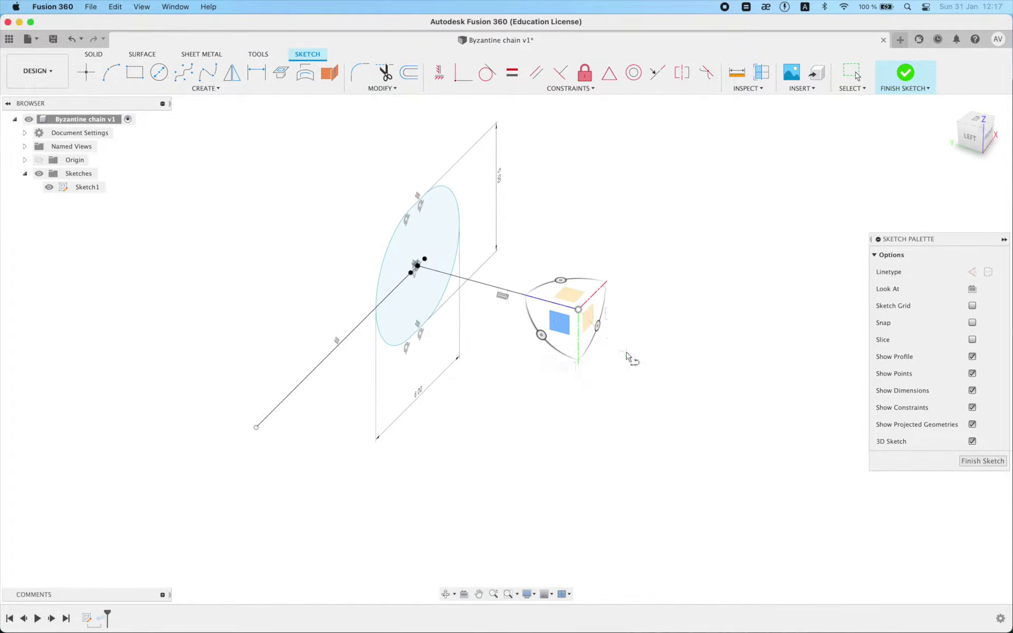
key(Escape)
Make both lines construction geometry and finish the sketch
click(547, 304)
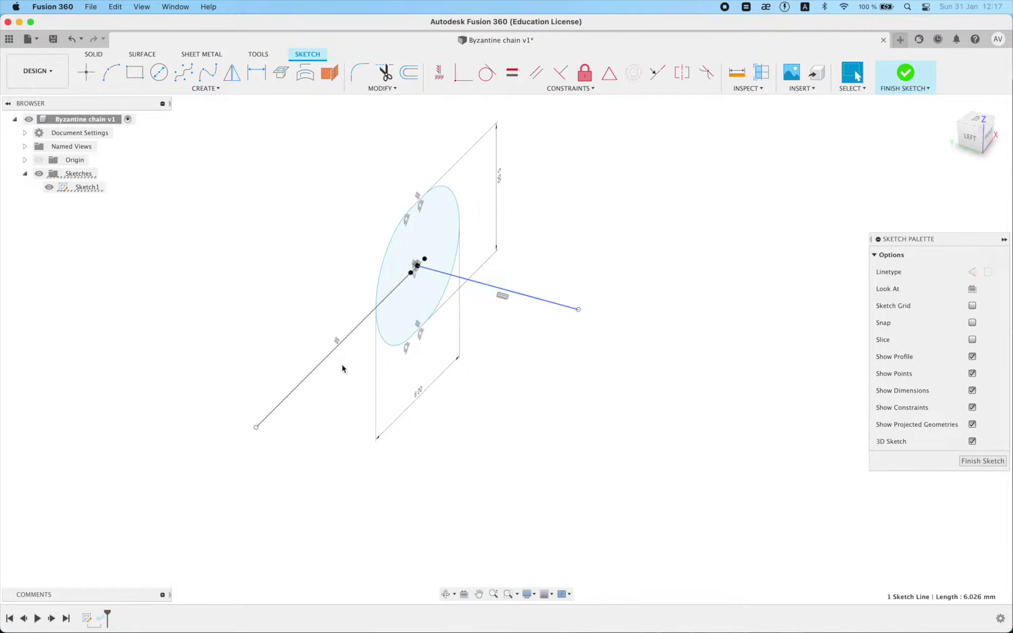
shift+click(332, 358)
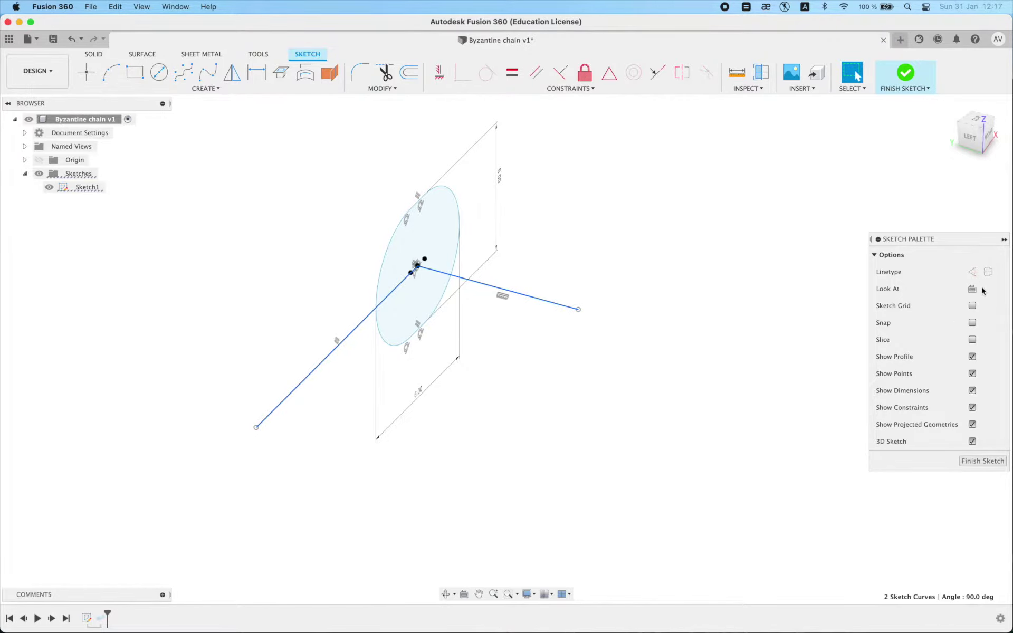
click(972, 272)
shift+middle_drag(631, 305, 580, 293)
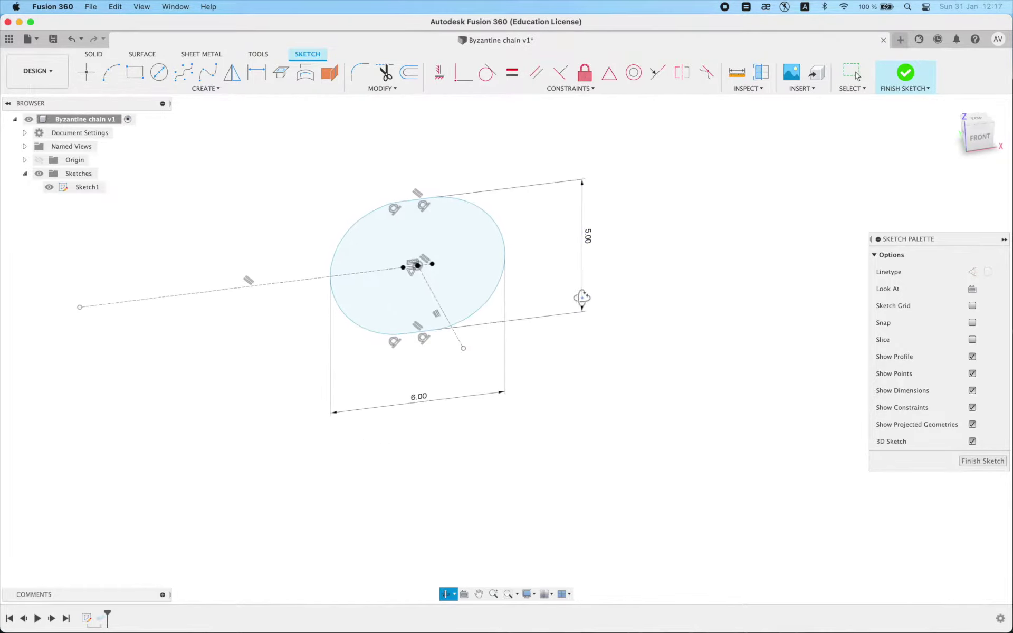
click(504, 249)
click(668, 269)
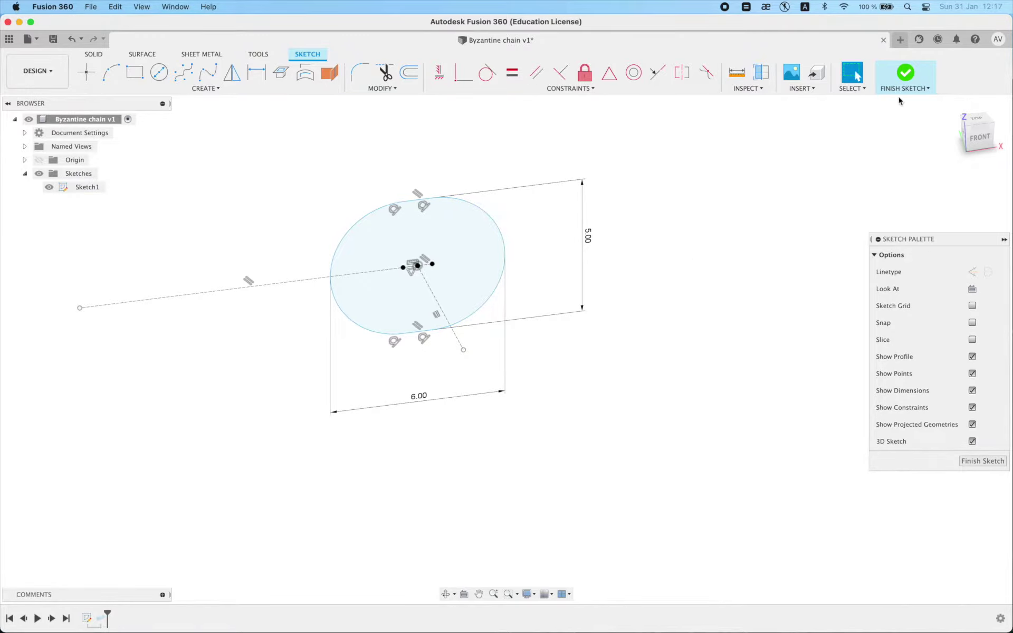
click(906, 76)
mouse_move(663, 226)
shift+middle_down()
mouse_move(608, 265)
mouse_move(599, 326)
mouse_move(685, 334)
shift+middle_up()
In top view, move the first link about -0.7 mm in Y
click(977, 134)
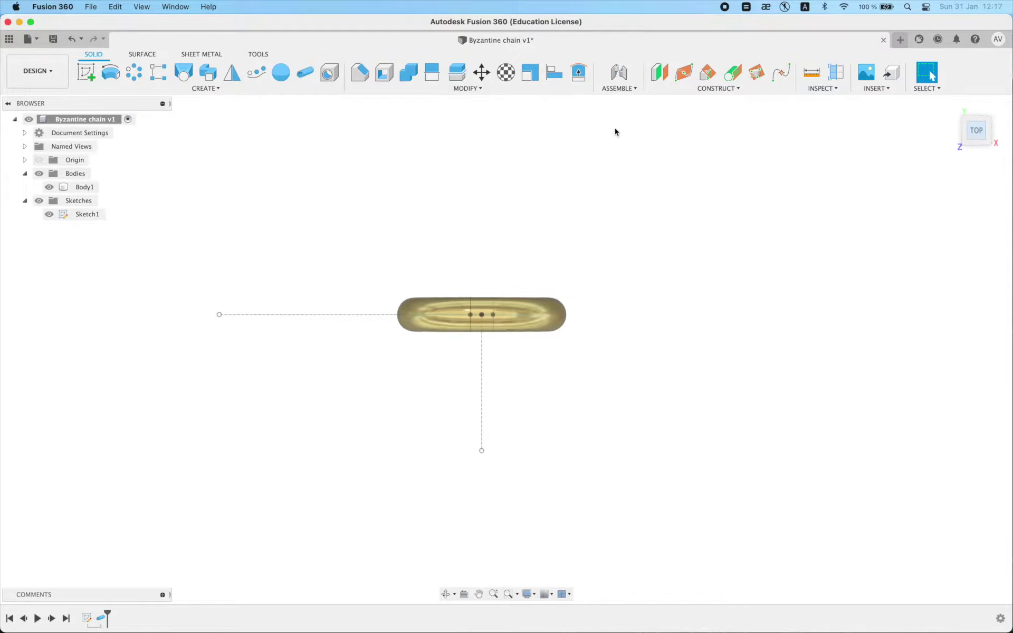
click(482, 72)
click(481, 315)
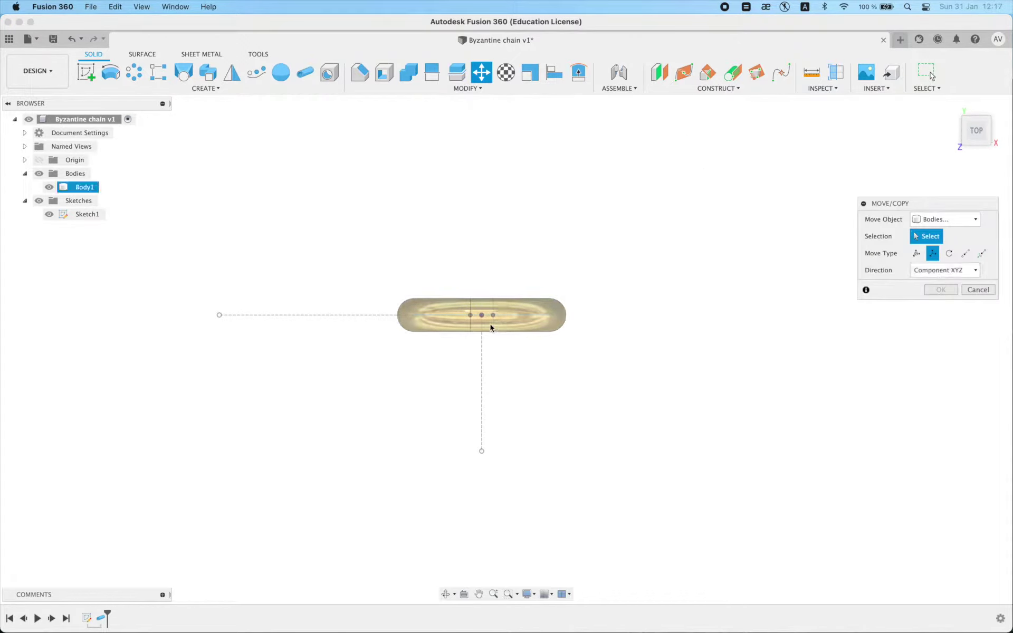
scroll(471, 303, up, 2)
drag(484, 284, 484, 310)
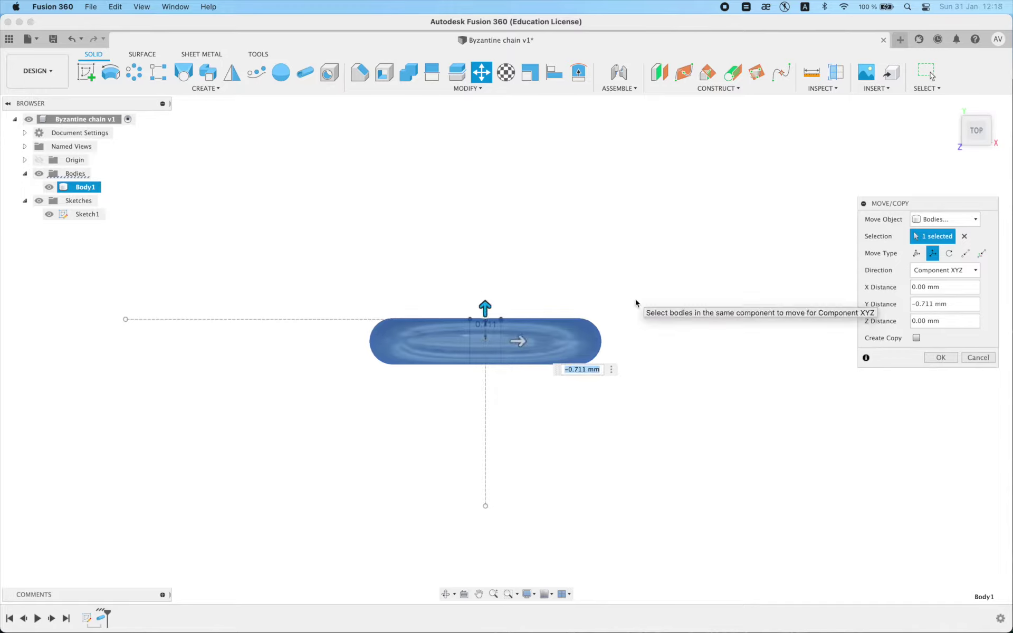
key(Return)
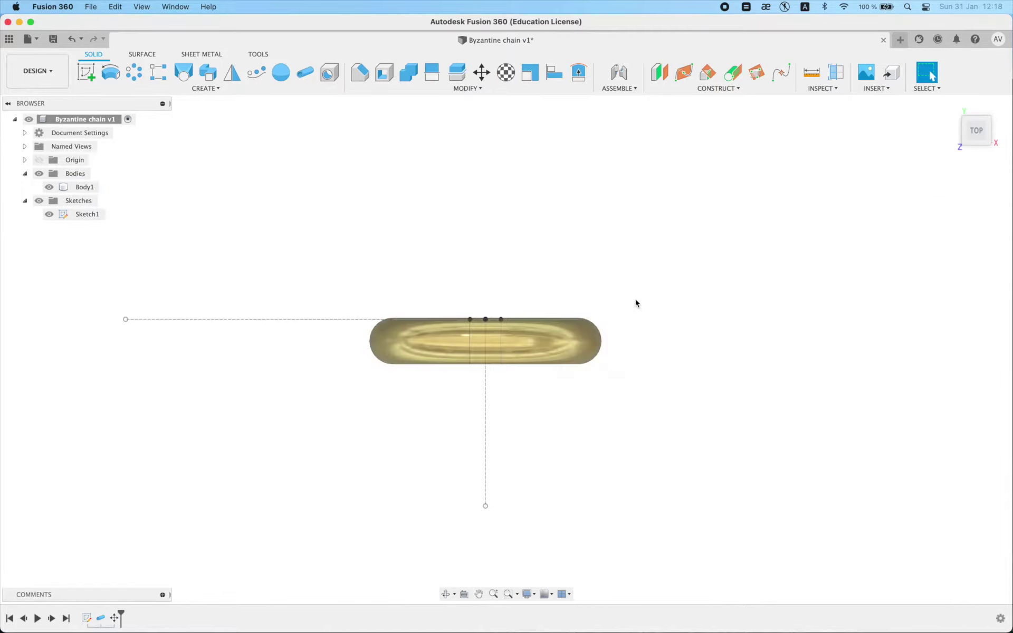
Copy the link as Body2, rotated about -18° and shifted left to interlock
click(90, 189)
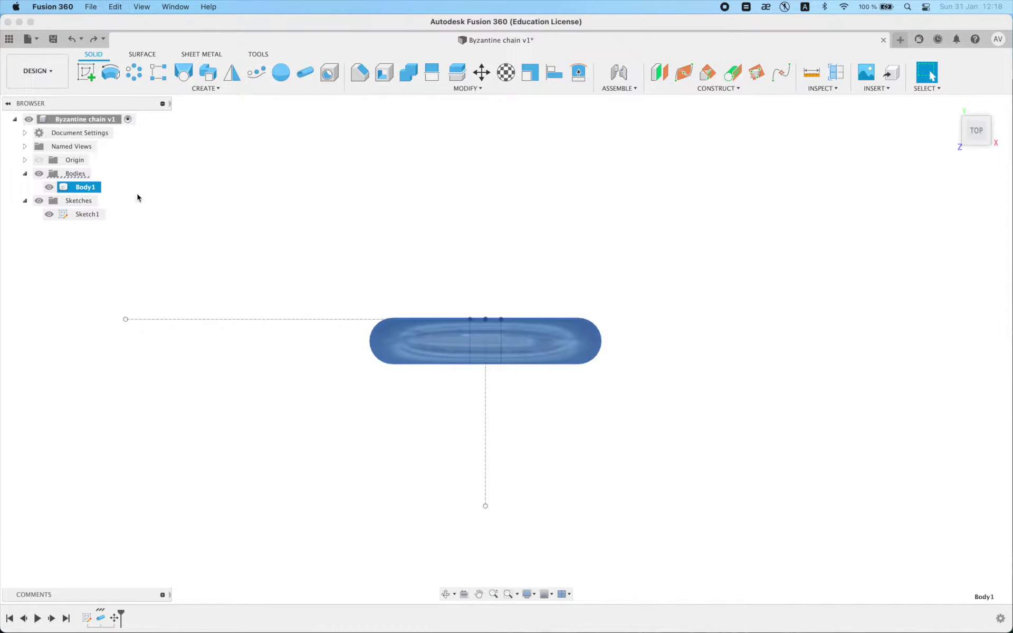
key(m)
drag(370, 305, 388, 317)
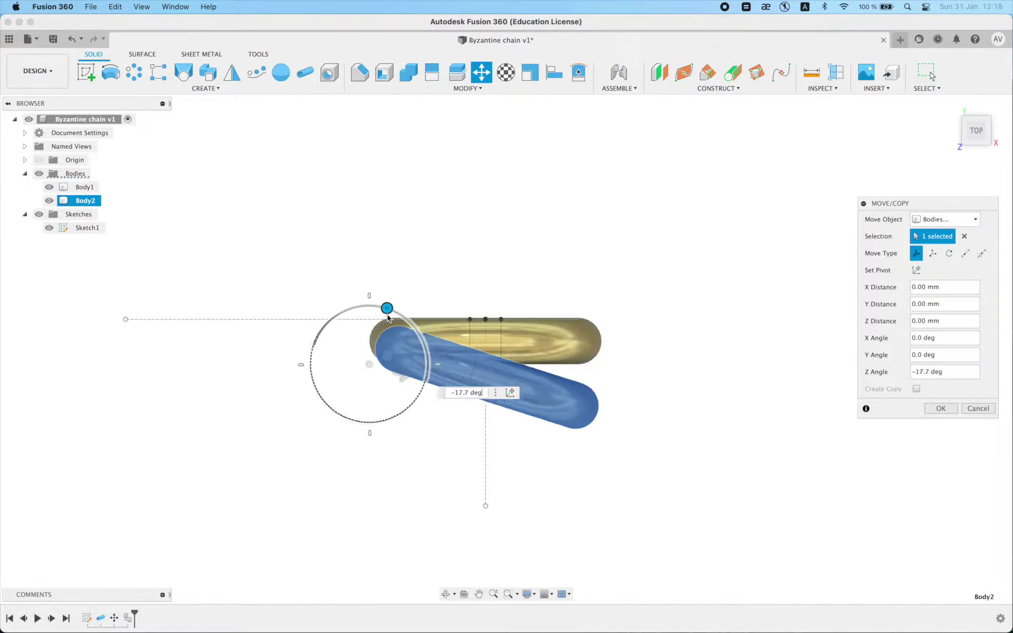
drag(372, 365, 273, 357)
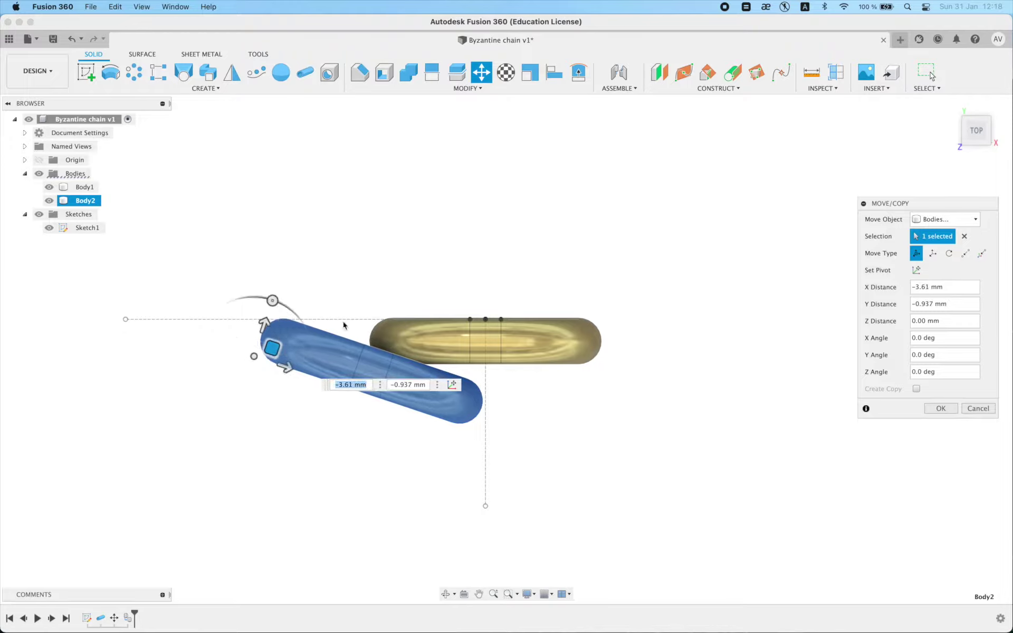
key(Return)
mouse_move(455, 262)
shift+middle_down()
mouse_move(456, 176)
mouse_move(452, 425)
mouse_move(466, 409)
shift+middle_up()
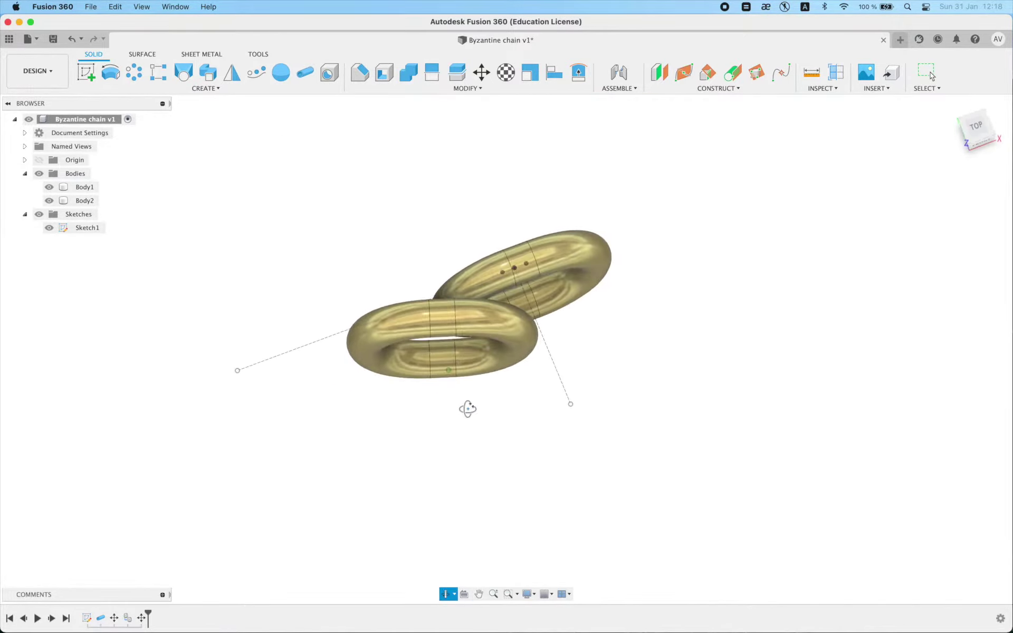
Mirror Body1 and Body2 across the plane as new bodies Body3 and Body4
click(231, 72)
click(492, 300)
click(559, 253)
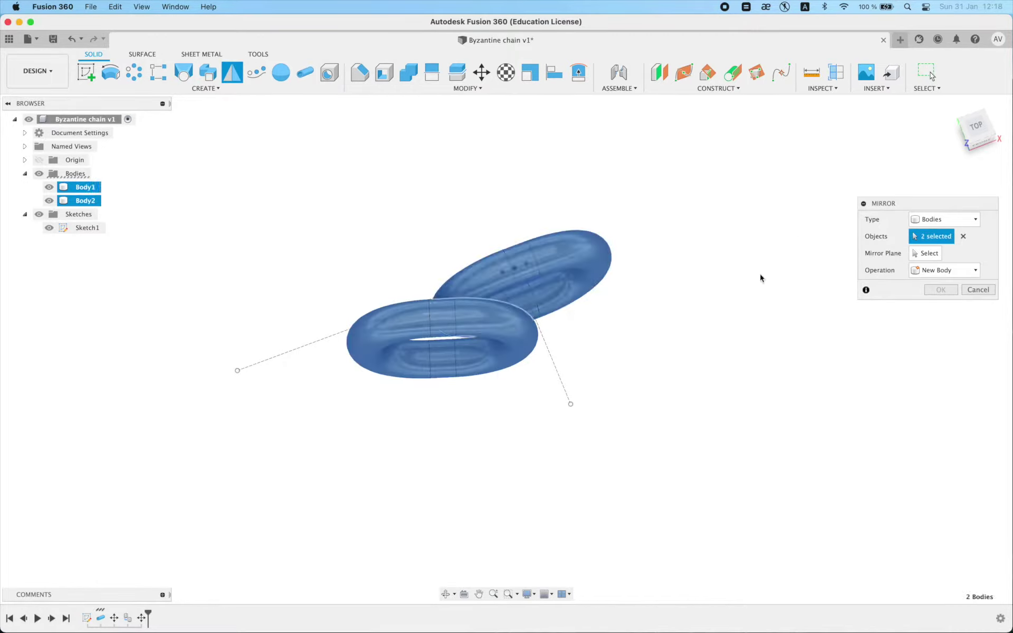
click(926, 253)
scroll(695, 272, down, 3)
shift+middle_drag(694, 272, 698, 224)
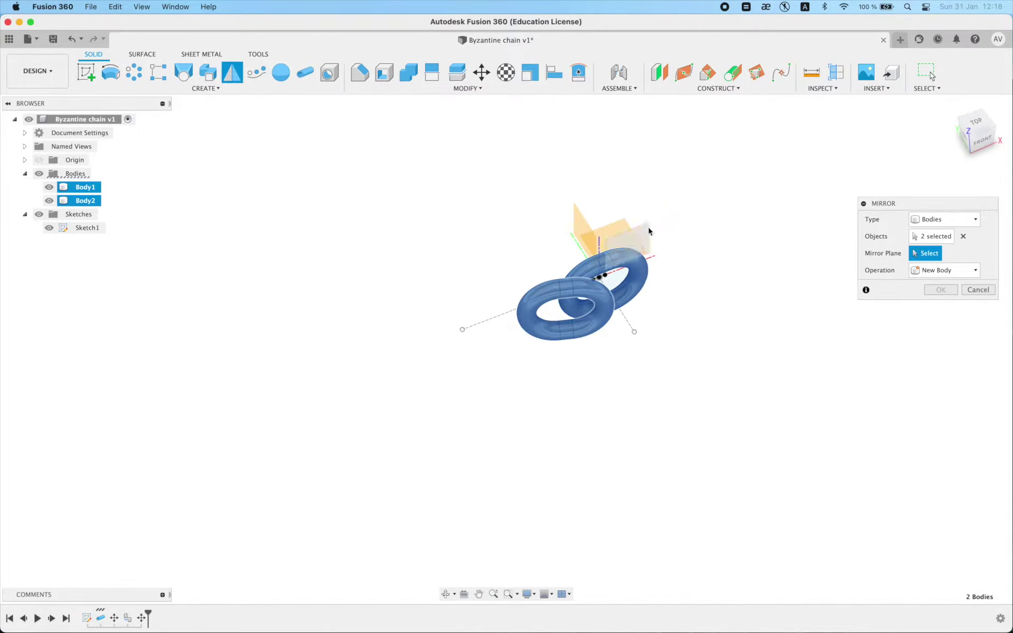
click(598, 276)
click(943, 270)
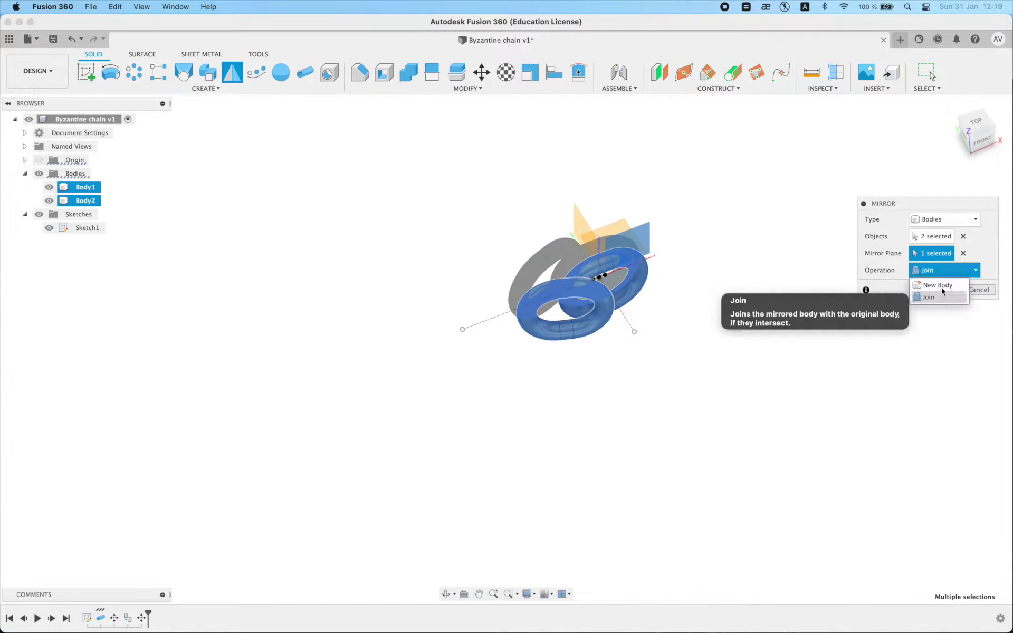
click(942, 307)
key(Return)
mouse_move(565, 233)
shift+middle_down()
mouse_move(522, 219)
mouse_move(527, 237)
mouse_move(588, 249)
mouse_move(560, 244)
shift+middle_up()
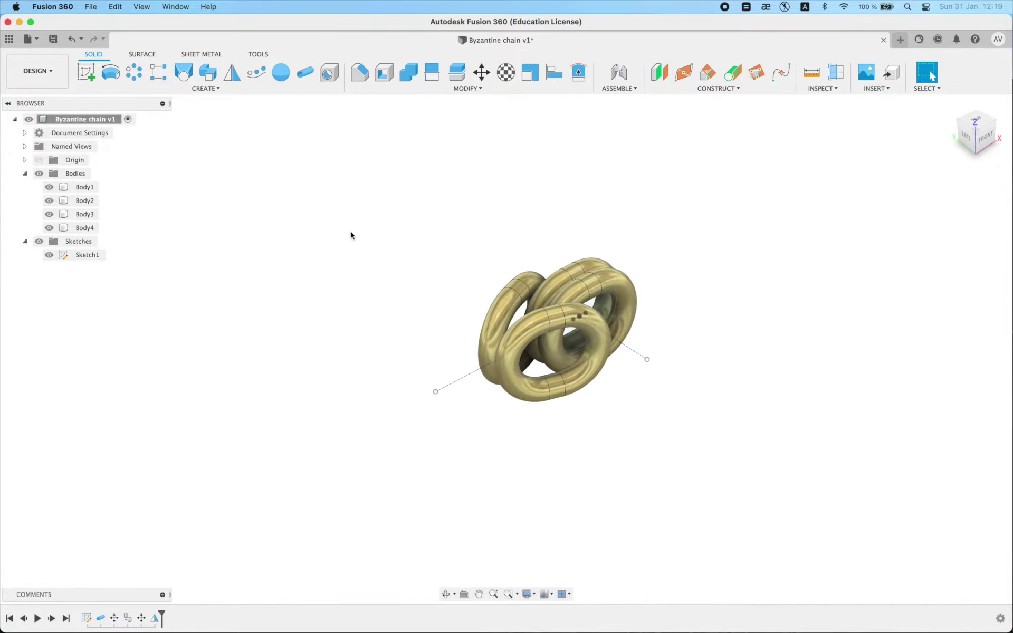
Circular-pattern Body2 and Body4 about the axis, Total Angle 90°, Quantity 2
click(135, 73)
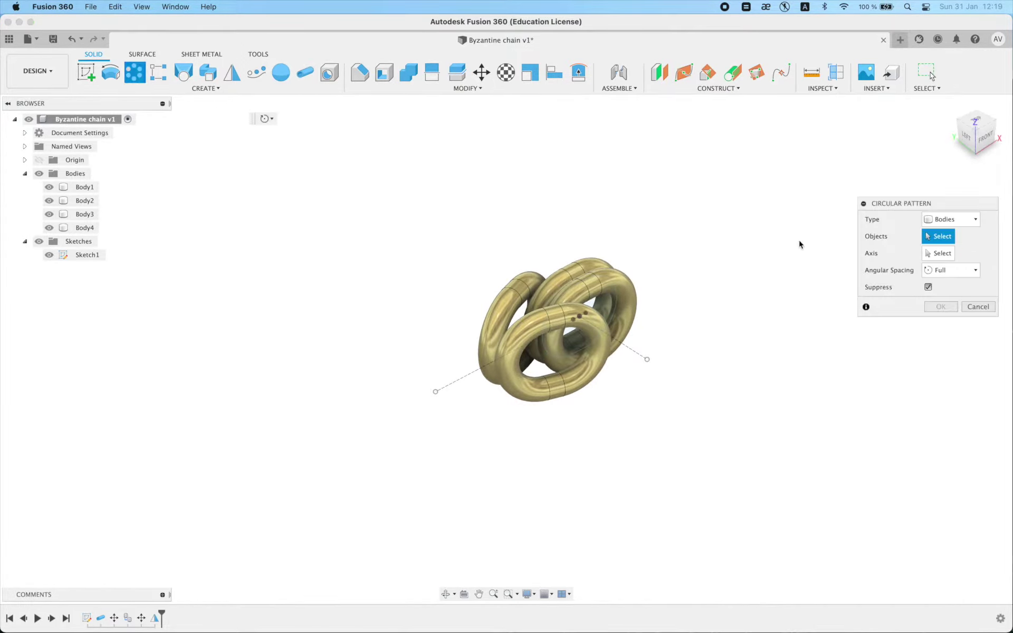
click(503, 309)
click(938, 253)
click(951, 270)
click(944, 287)
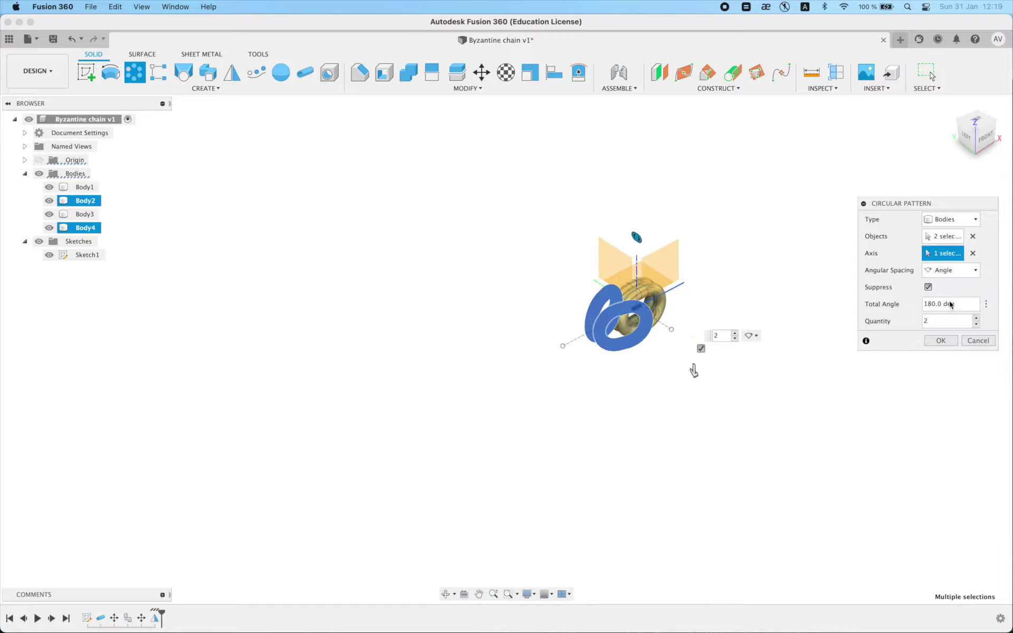
text(0)
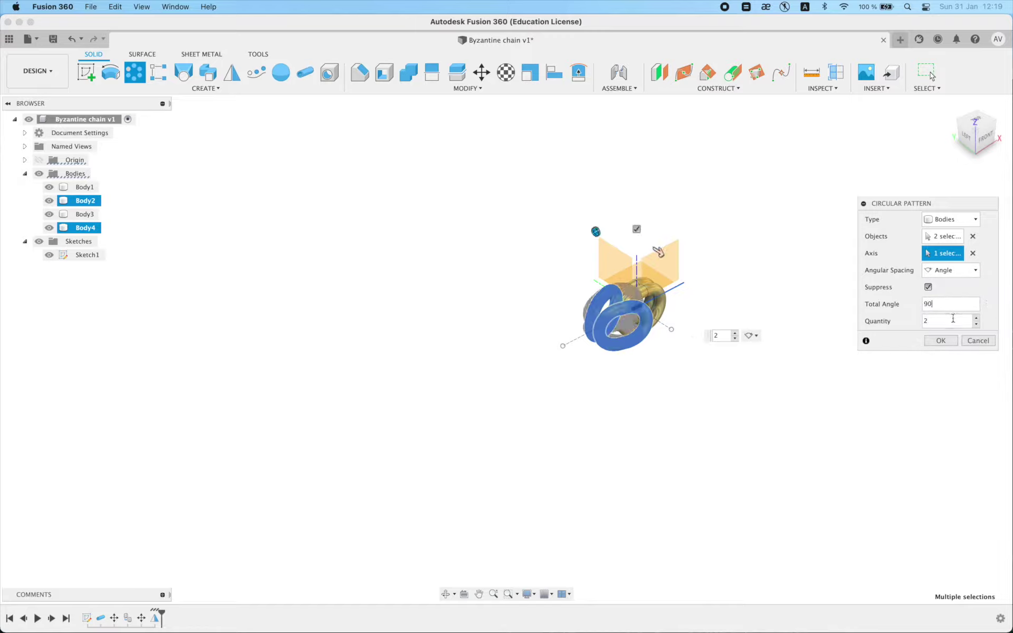
click(949, 342)
scroll(703, 271, up, 2)
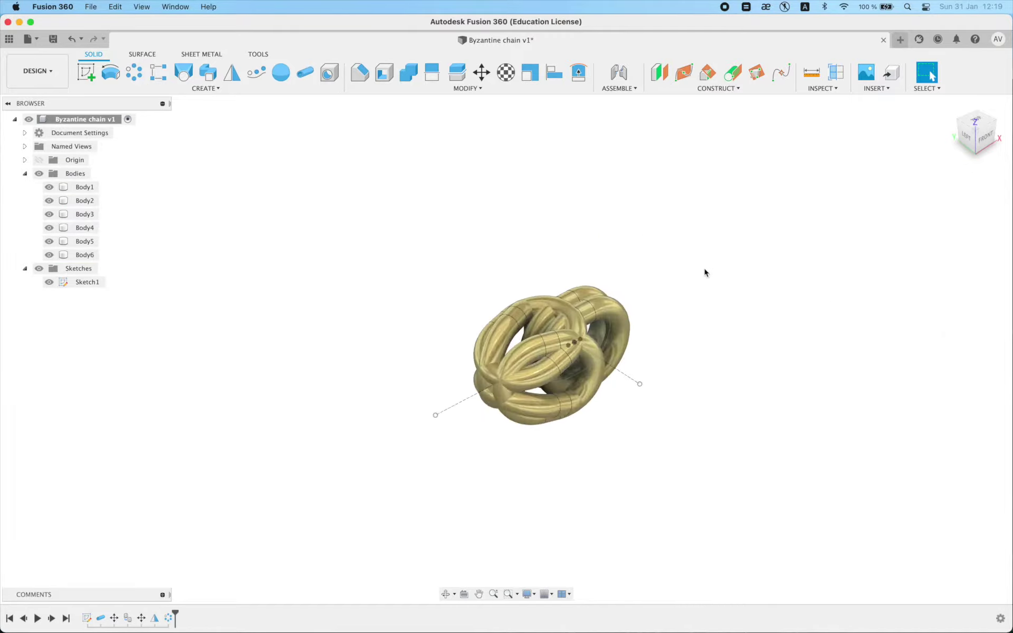
scroll(686, 285, up, 2)
Reopen Sketch1 and draw a vertical line from the dashed construction line
double_click(88, 283)
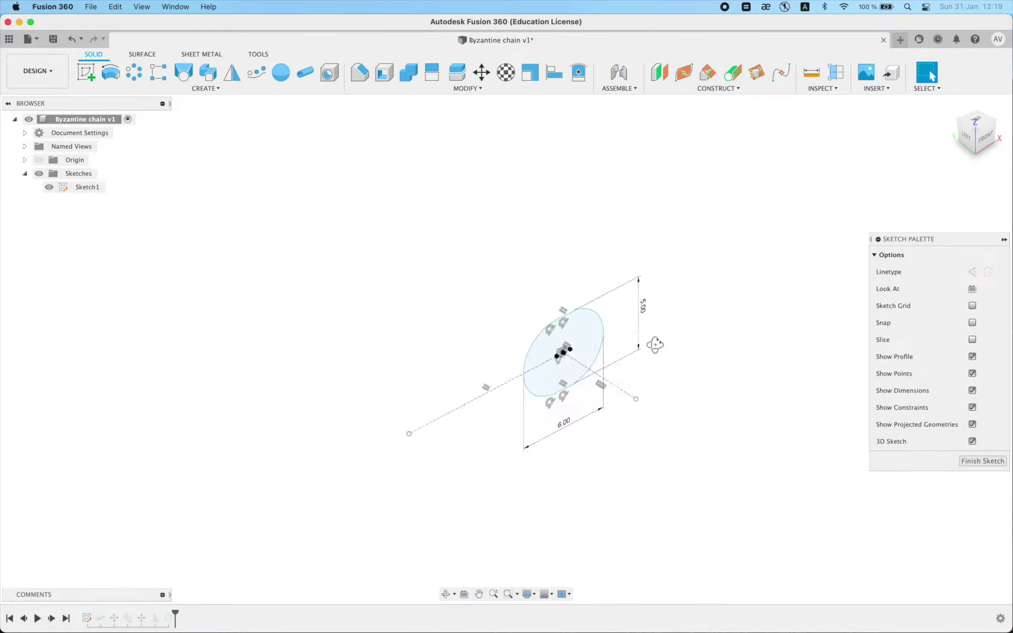
key(m)
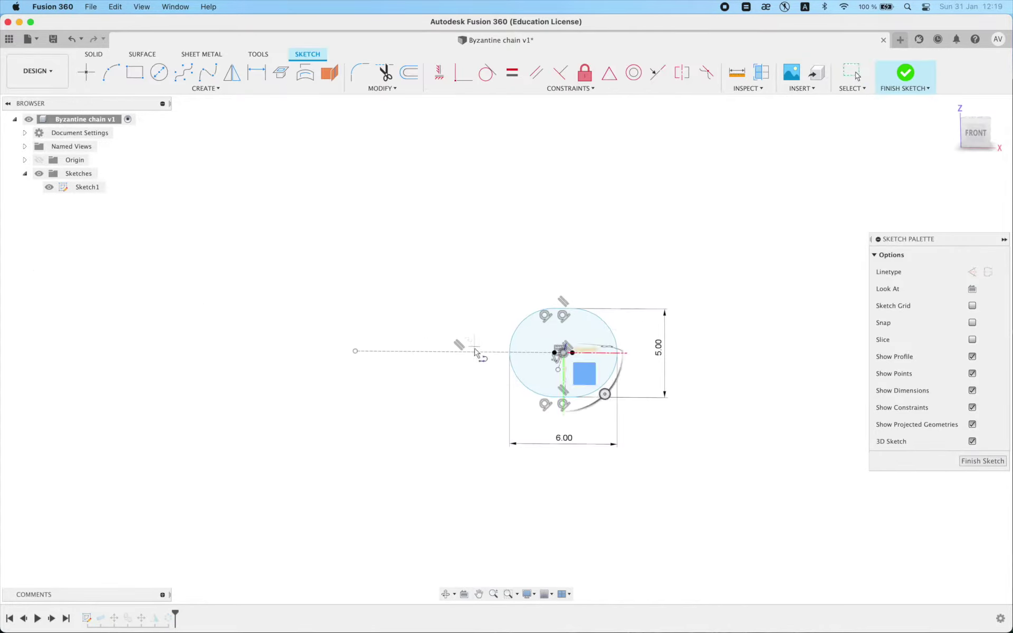
key(Escape)
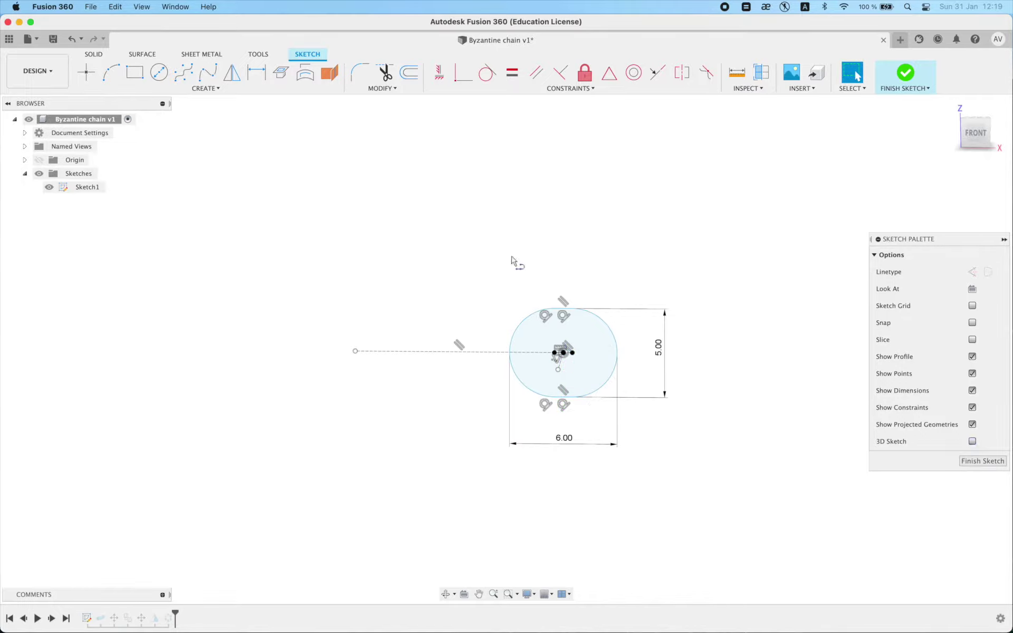
key(l)
click(471, 351)
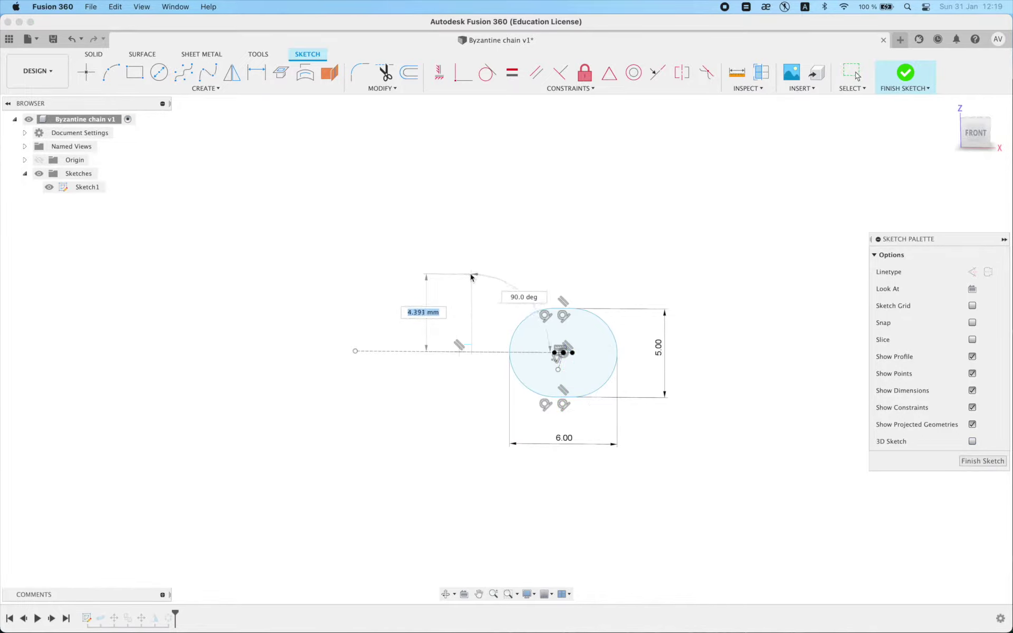
click(471, 274)
key(Escape)
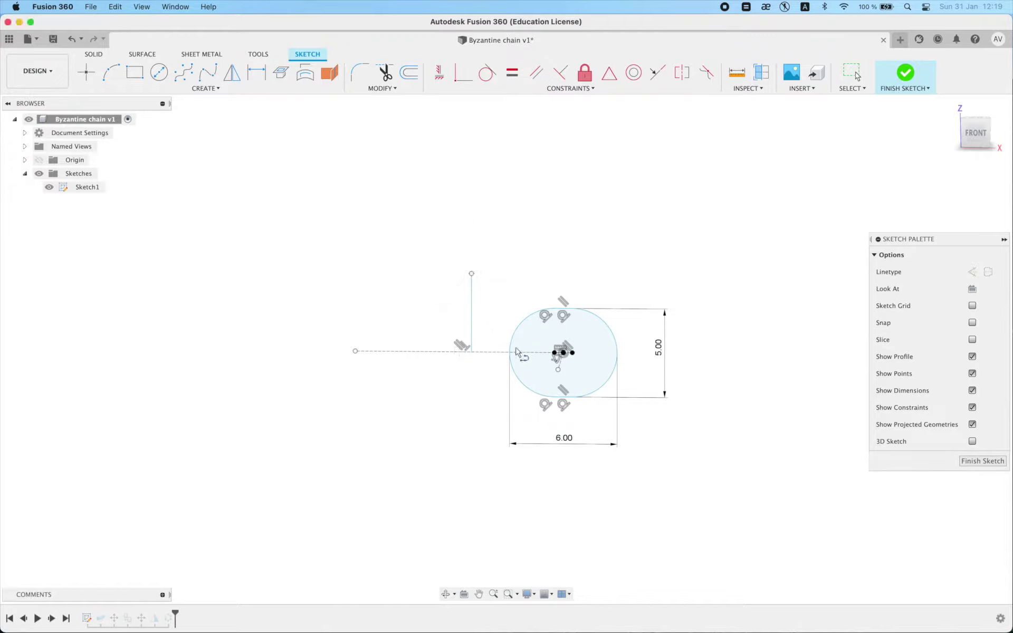
Dimension the vertical line 4.00 from the circle centre
scroll(528, 342, up, 3)
shift+middle_drag(538, 371, 446, 359)
key(d)
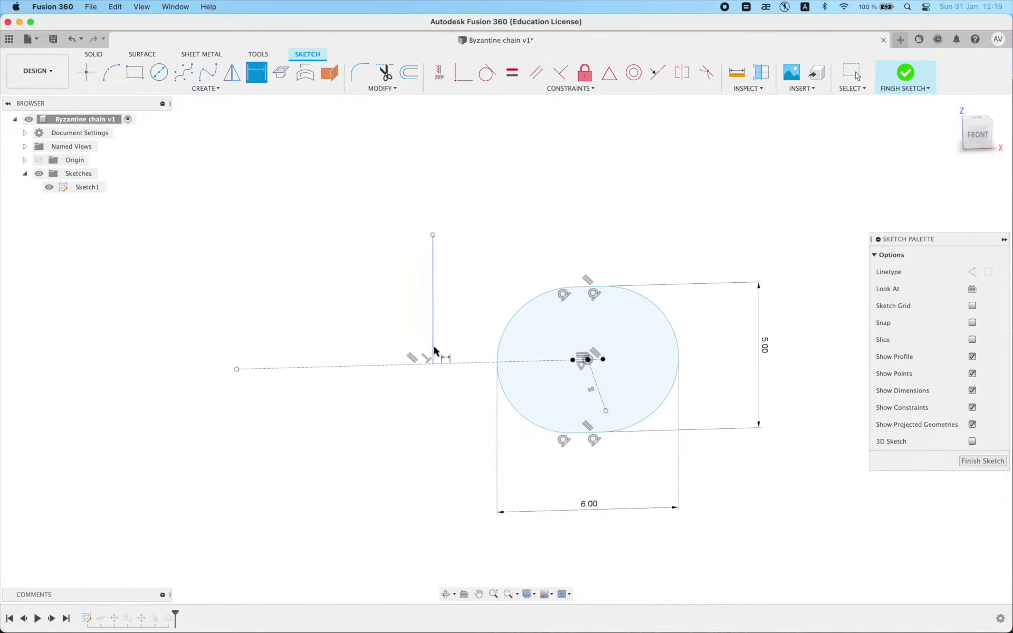
click(432, 348)
click(587, 360)
click(549, 392)
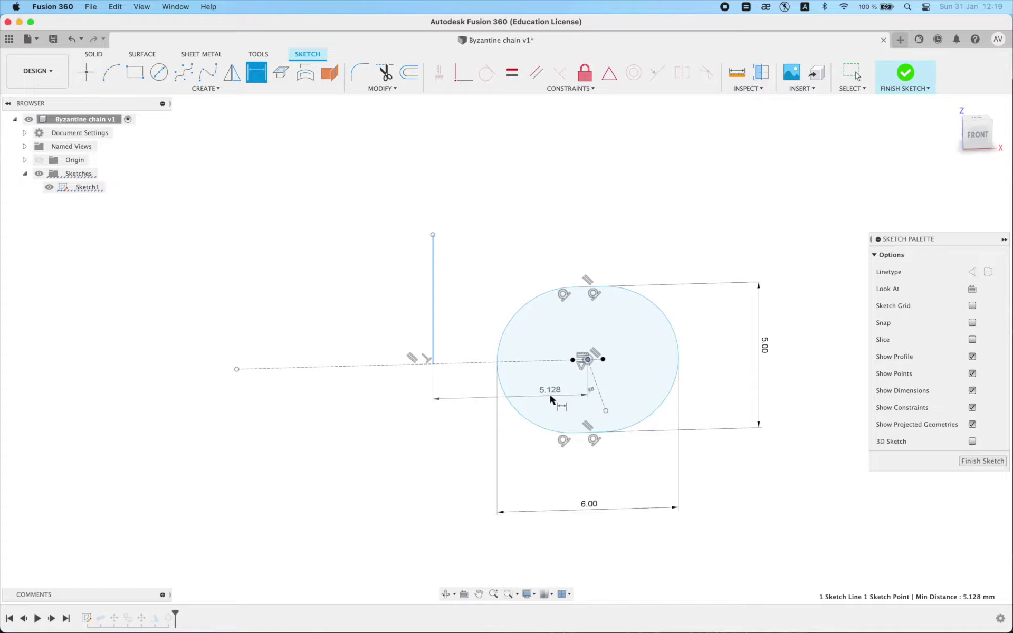
text(4)
key(Return)
key(Escape)
Make the vertical line construction geometry and finish the sketch
click(467, 280)
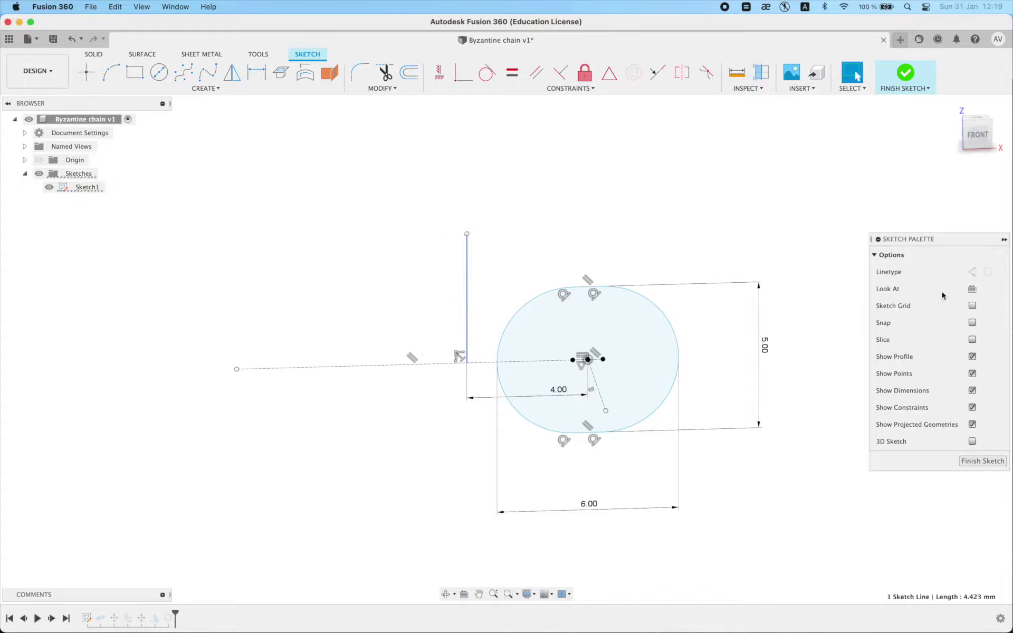
click(972, 272)
click(828, 202)
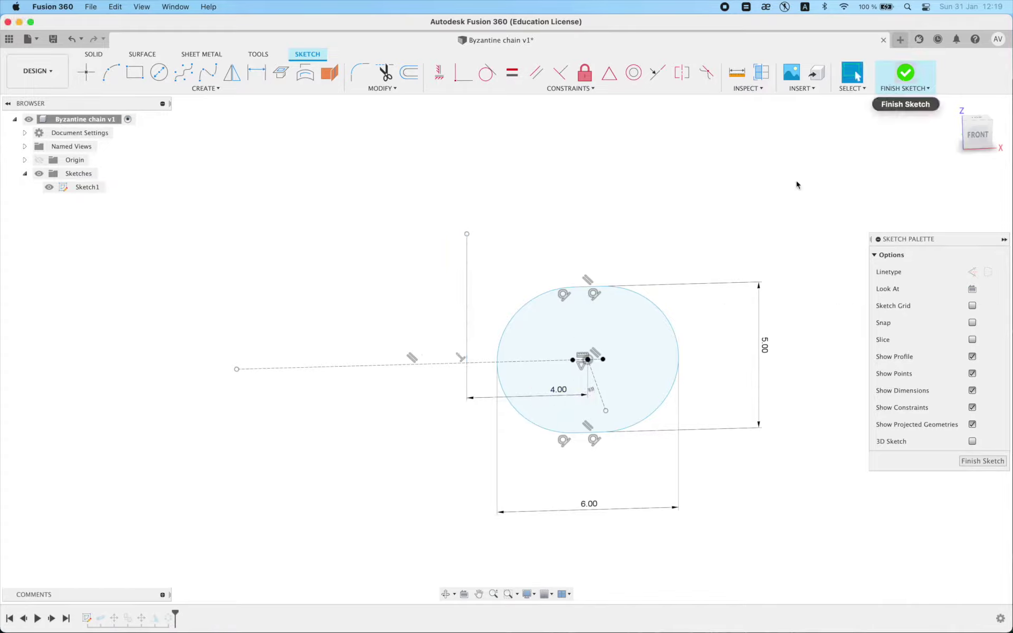
shift+middle_drag(795, 185, 784, 169)
click(900, 79)
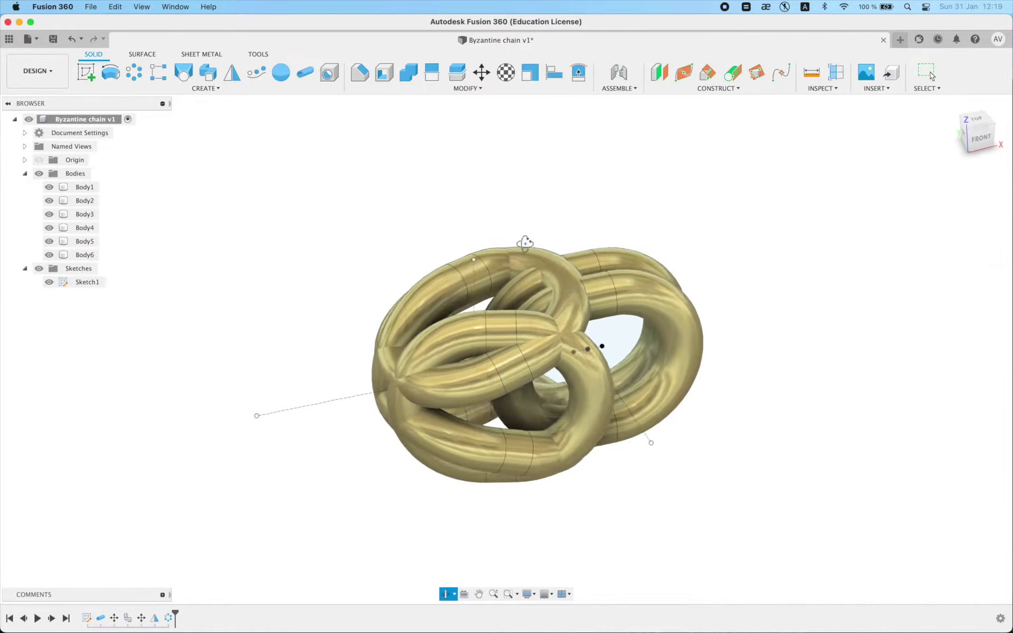
Rotate Body5 and Body6 180° about the sketch line so they interlock
click(478, 70)
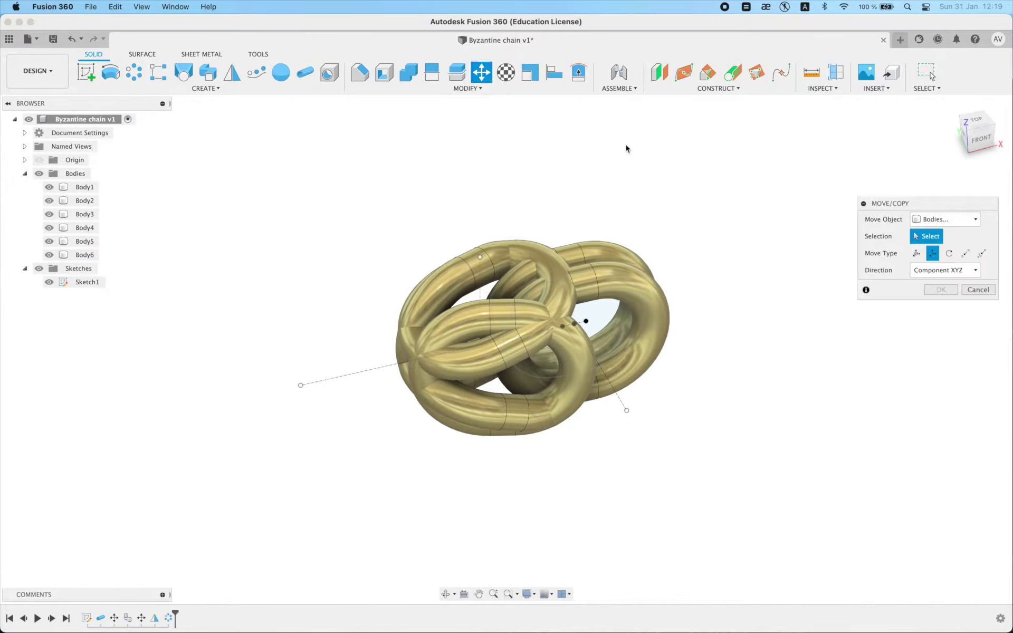
click(949, 253)
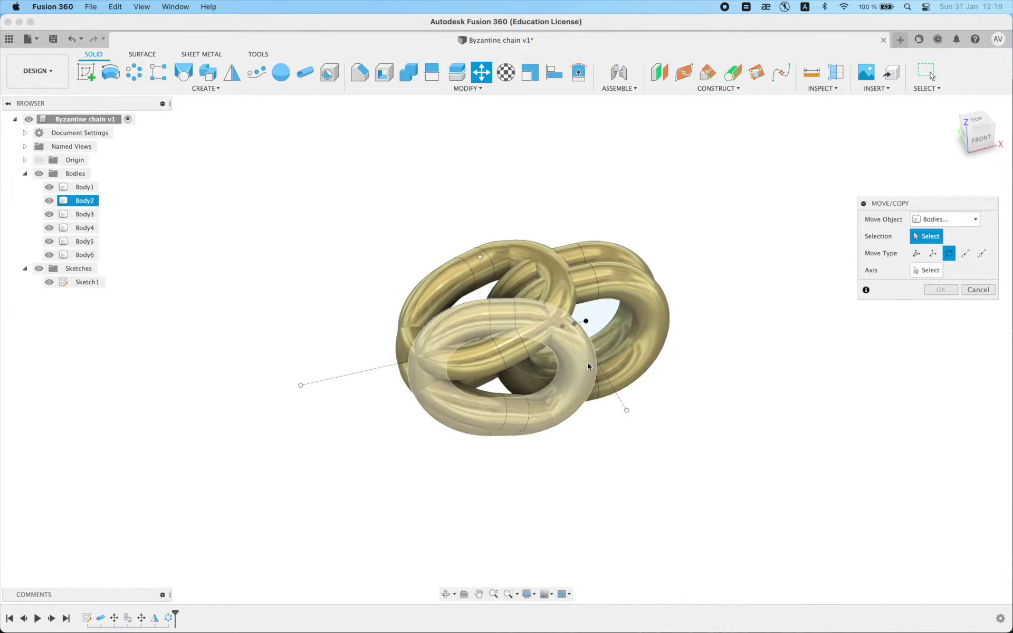
click(494, 369)
click(524, 396)
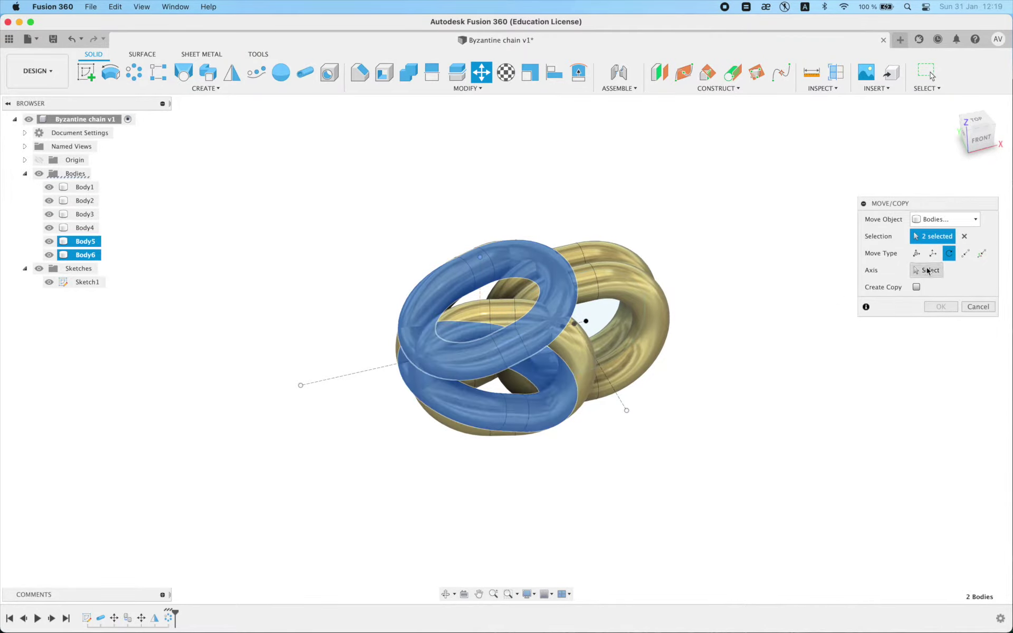
click(927, 270)
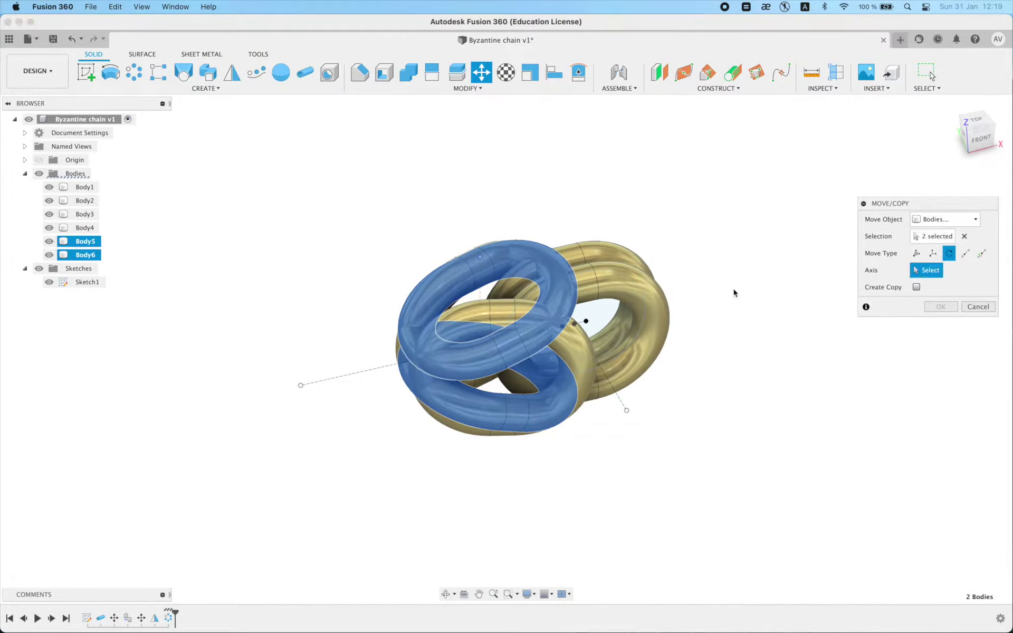
click(486, 294)
click(953, 287)
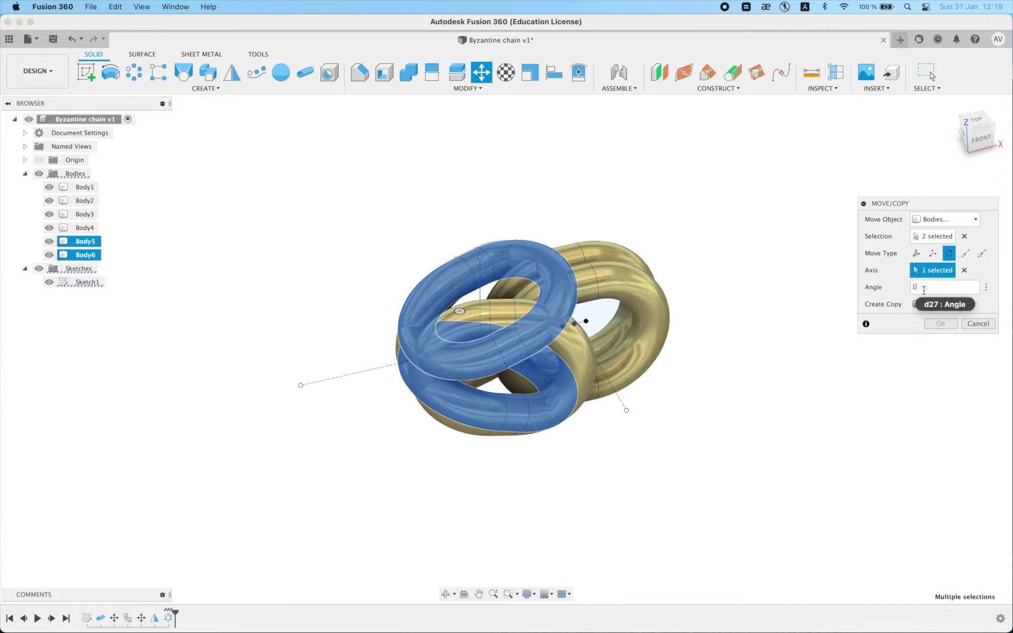
text(80)
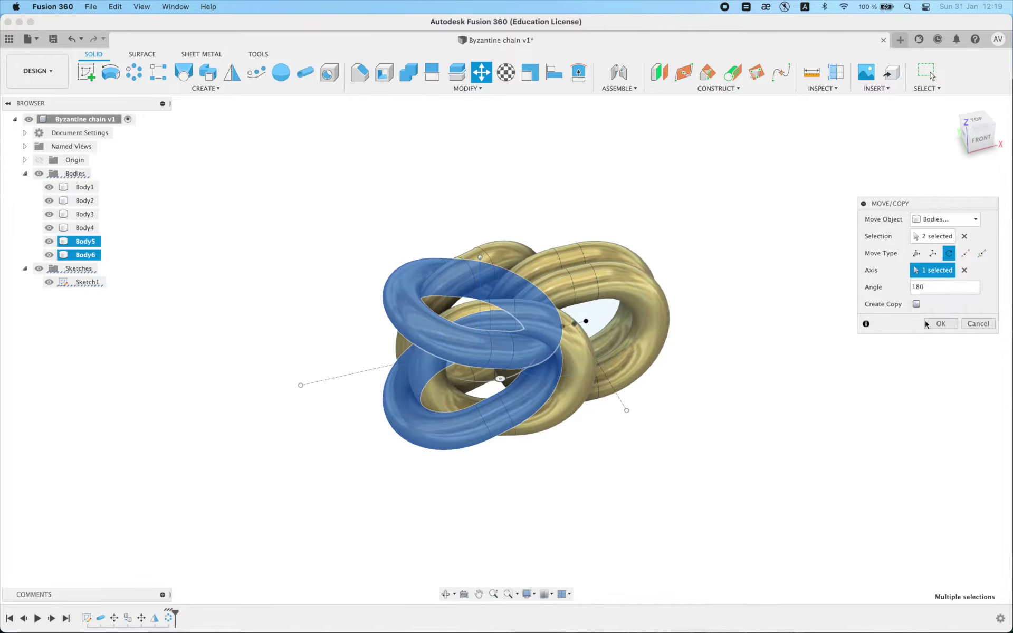
click(940, 323)
mouse_move(692, 425)
shift+middle_down()
mouse_move(735, 382)
mouse_move(708, 375)
mouse_move(689, 389)
mouse_move(678, 401)
mouse_move(739, 385)
mouse_move(725, 341)
mouse_move(696, 402)
shift+middle_up()
Change Sketch1's 6.00 length dimension to 6.50, then hide Sketch1
right_click(86, 283)
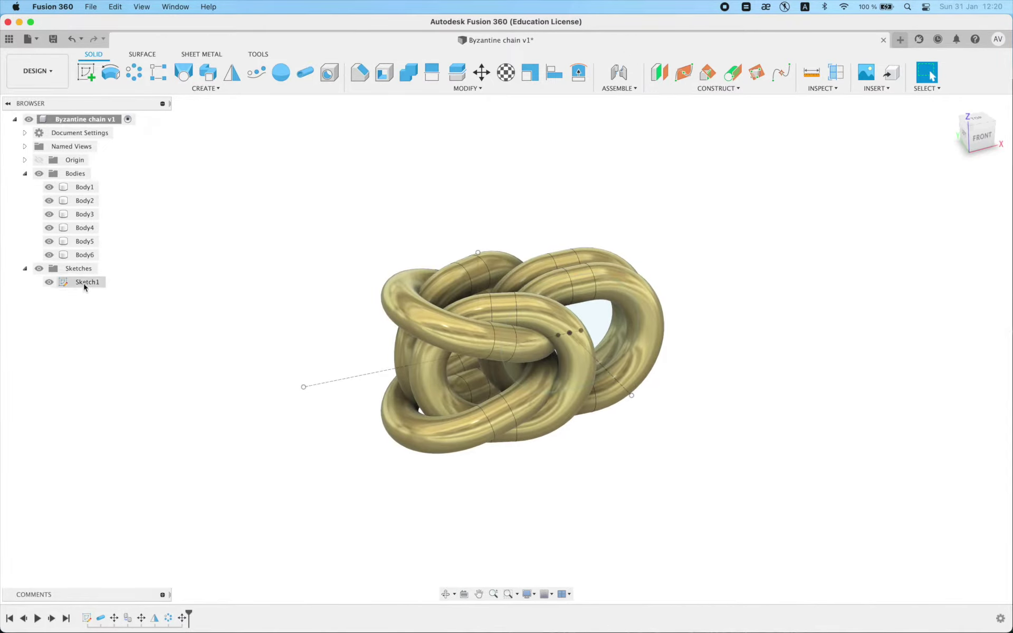
click(153, 417)
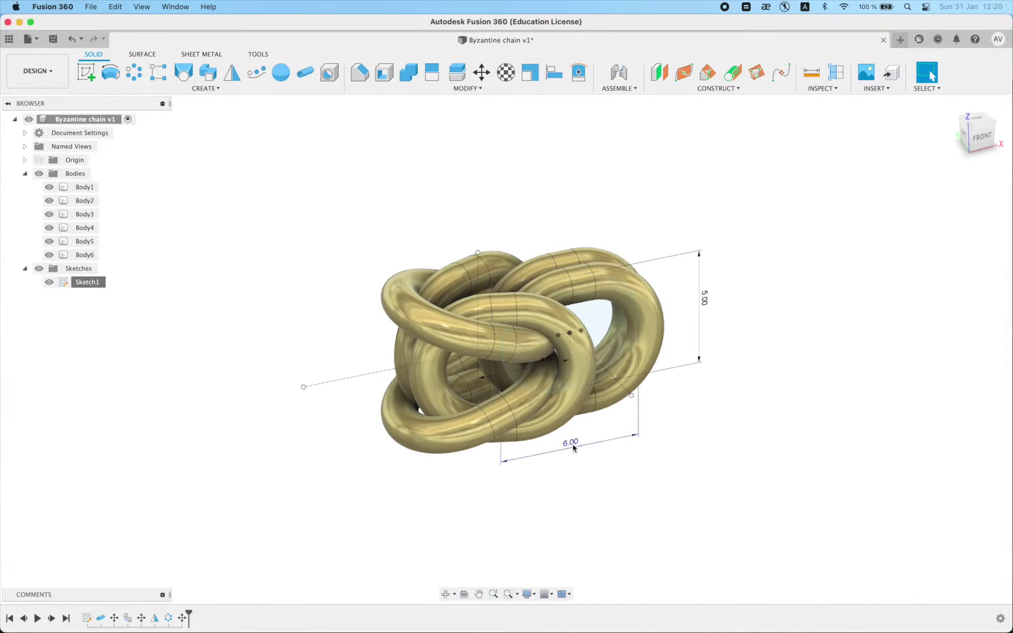
double_click(572, 444)
text(6.5)
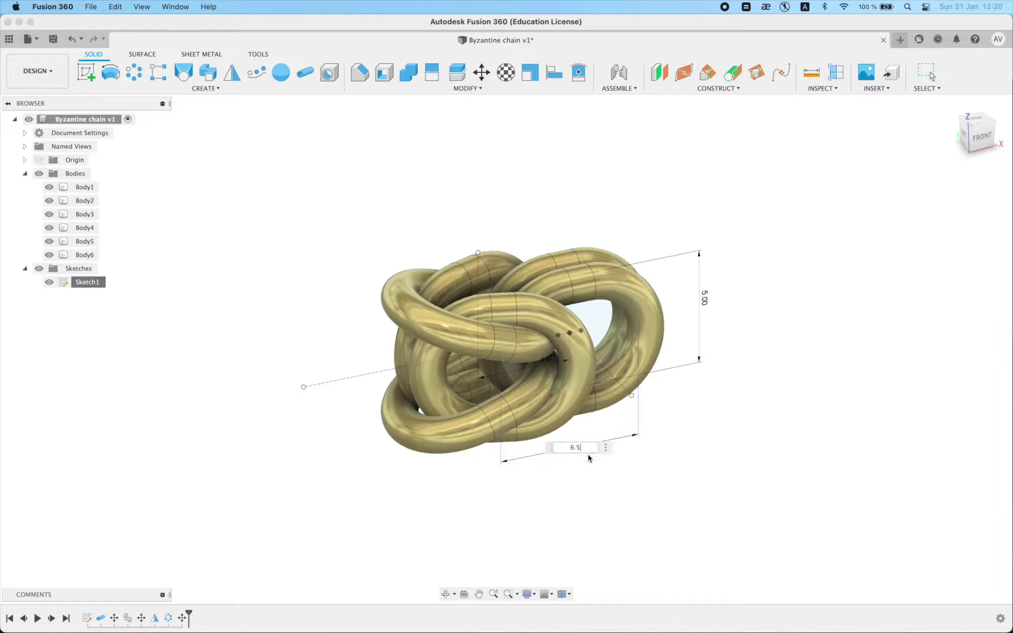
key(Return)
mouse_move(574, 509)
shift+middle_down()
mouse_move(554, 490)
mouse_move(563, 534)
mouse_move(554, 561)
mouse_move(554, 493)
mouse_move(463, 481)
mouse_move(461, 538)
mouse_move(496, 518)
mouse_move(597, 532)
mouse_move(511, 459)
shift+middle_up()
click(48, 284)
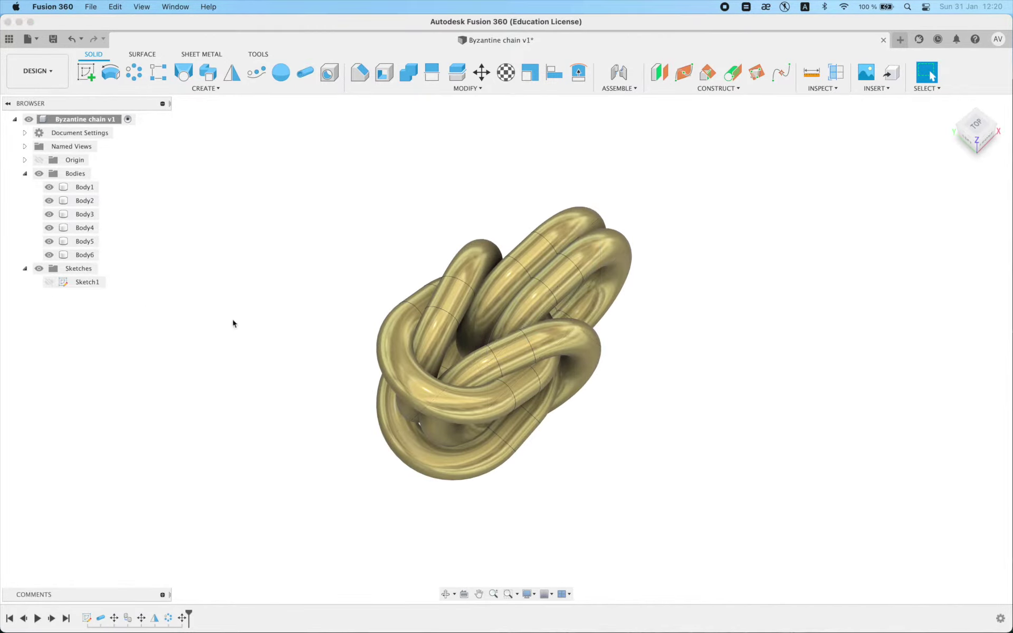
mouse_move(375, 333)
shift+middle_down()
mouse_move(421, 260)
mouse_move(350, 296)
mouse_move(356, 241)
shift+middle_up()
Start Sketch2 on the side plane and draw a horizontal and a vertical line across the chain
click(86, 71)
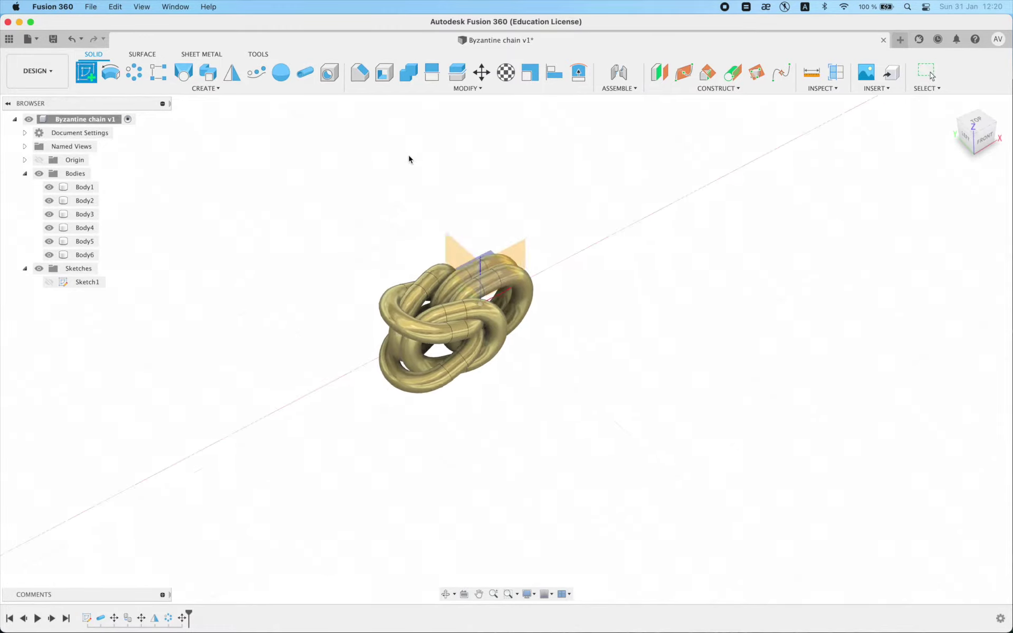
click(405, 223)
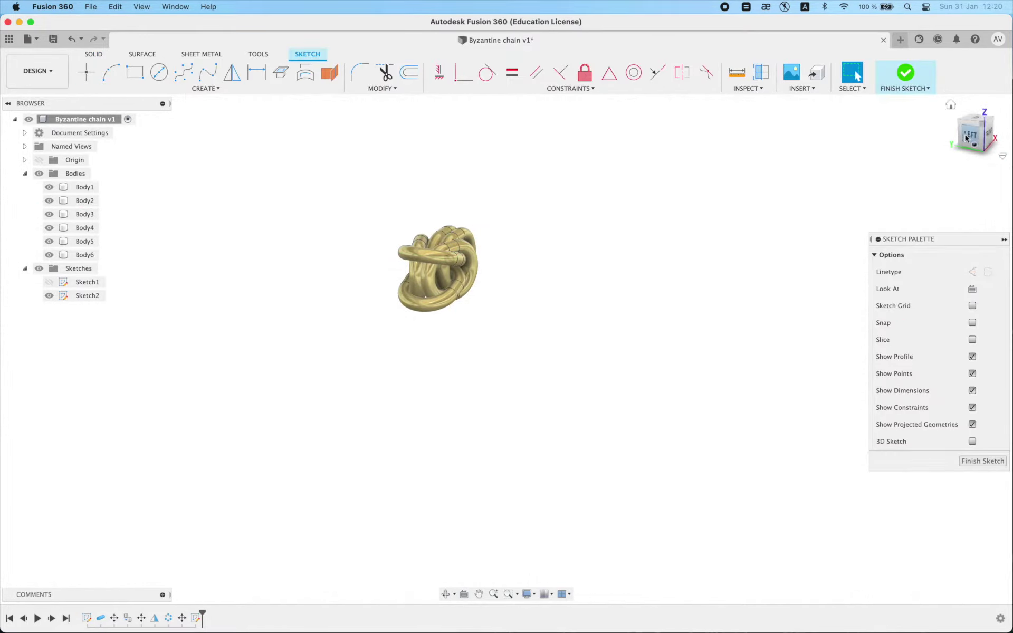
key(c)
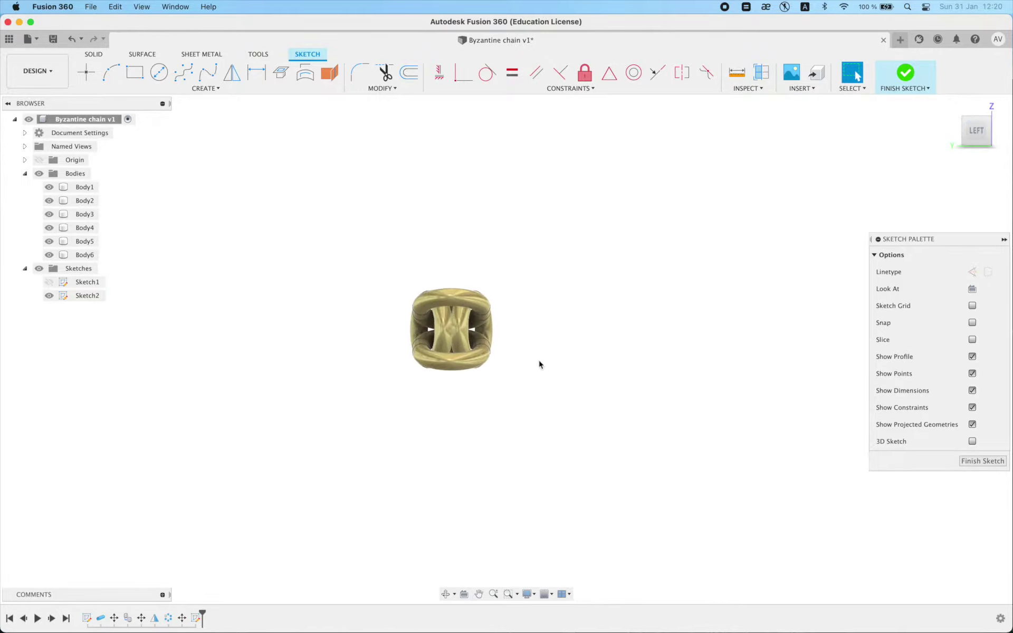
click(405, 449)
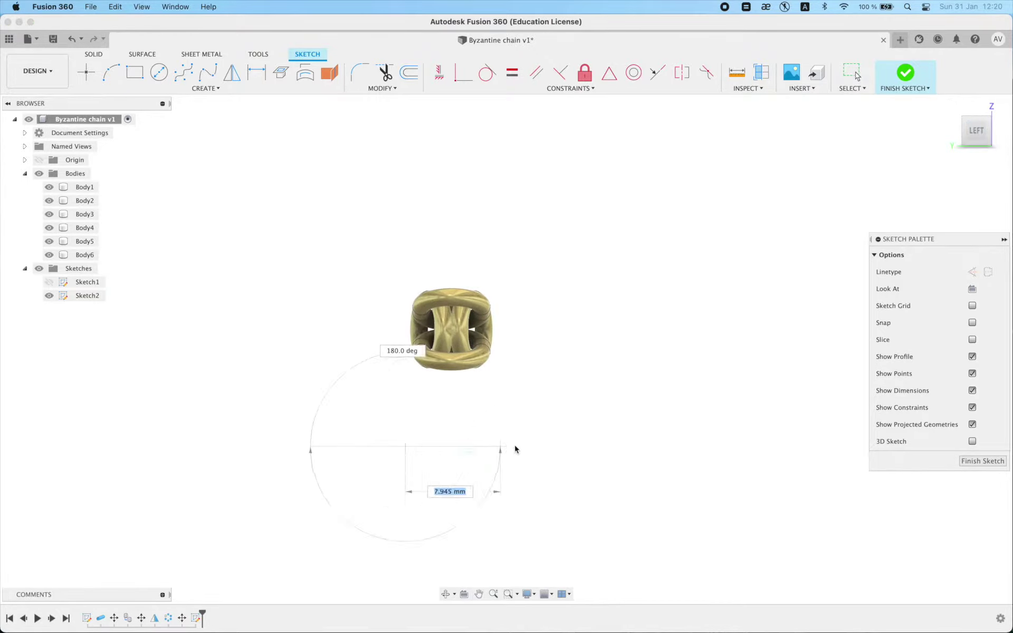
click(548, 447)
click(547, 419)
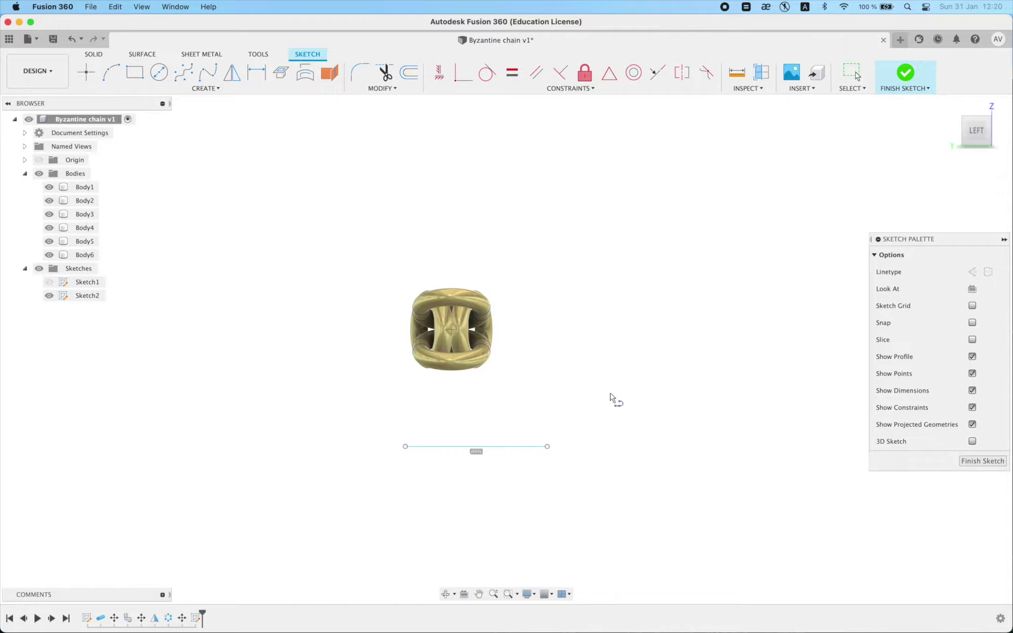
shift+middle_drag(611, 467, 602, 407)
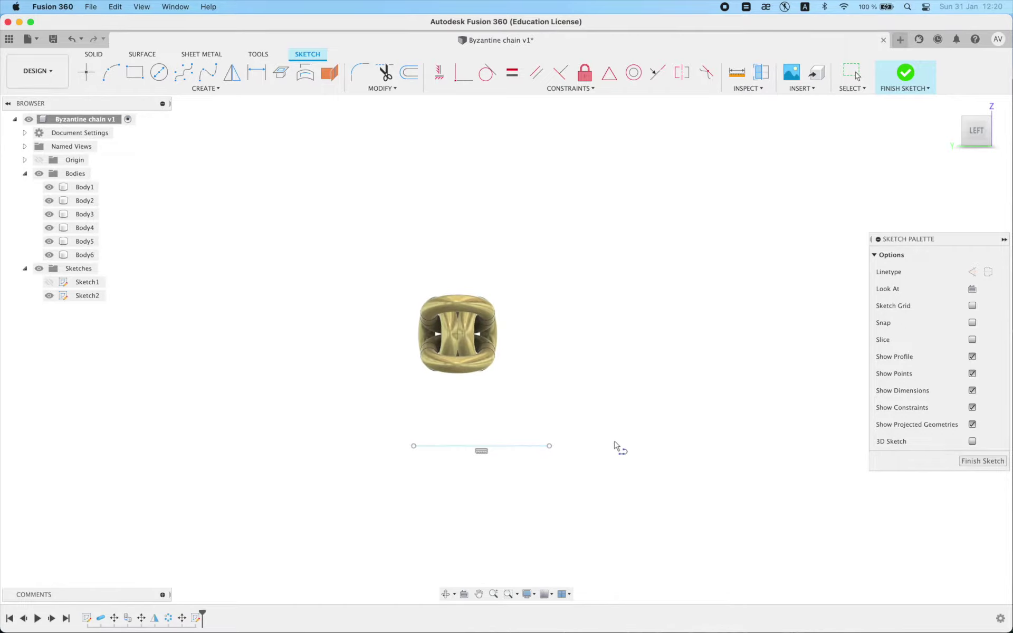
key(Escape)
click(587, 389)
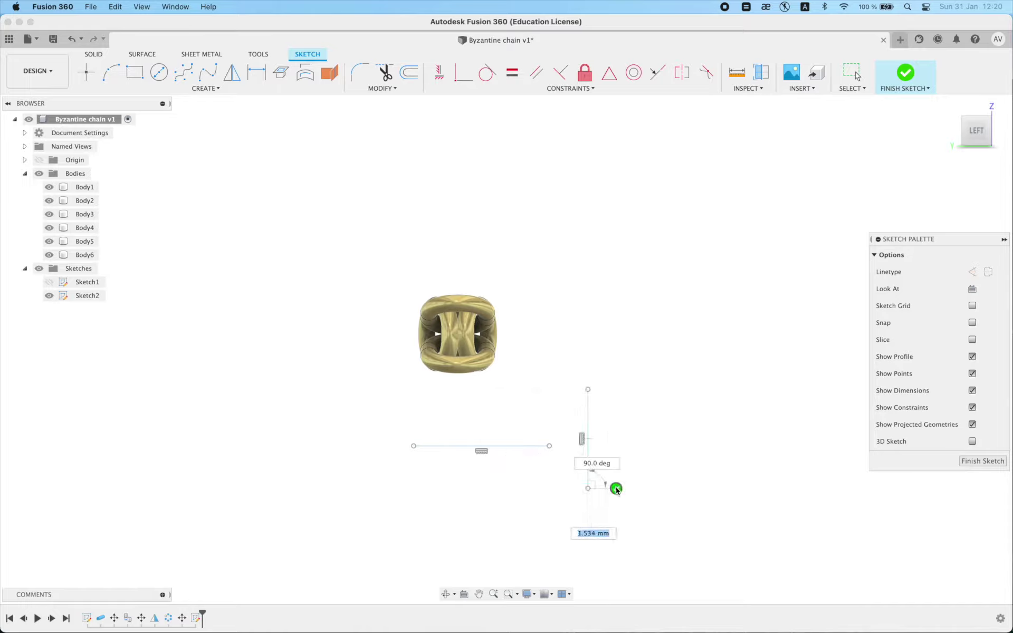
double_click(616, 489)
Constrain both lines' midpoints to the chain's centre point
click(609, 72)
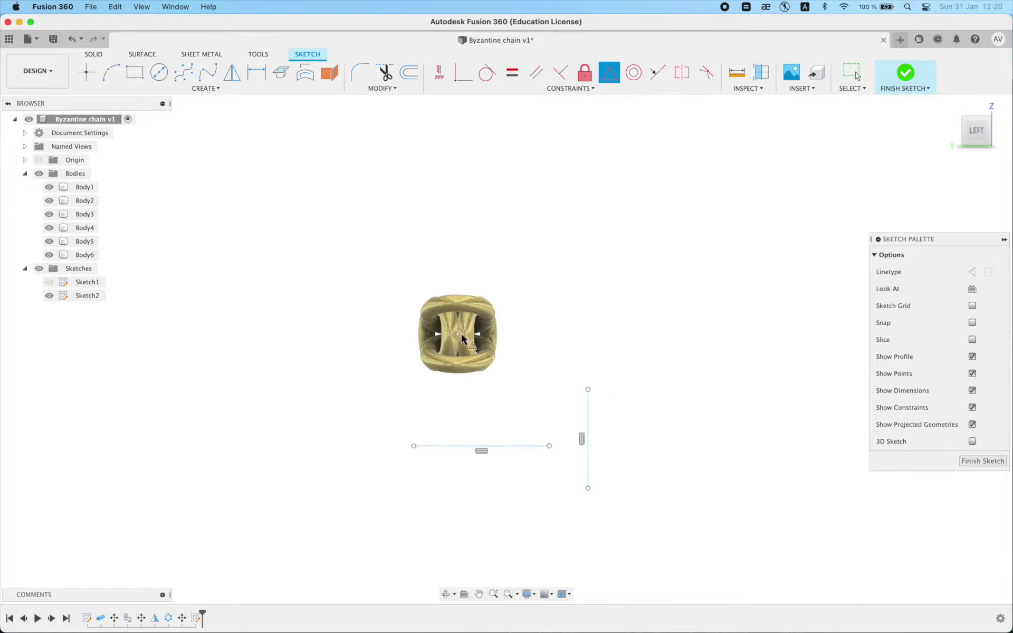
click(466, 445)
click(458, 334)
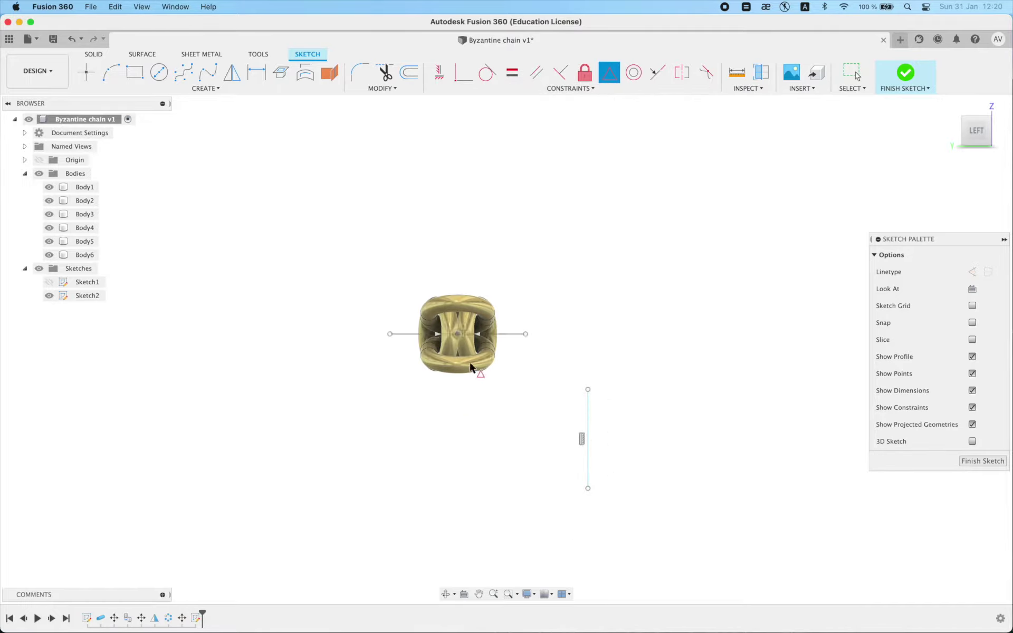
click(458, 334)
click(585, 408)
key(Escape)
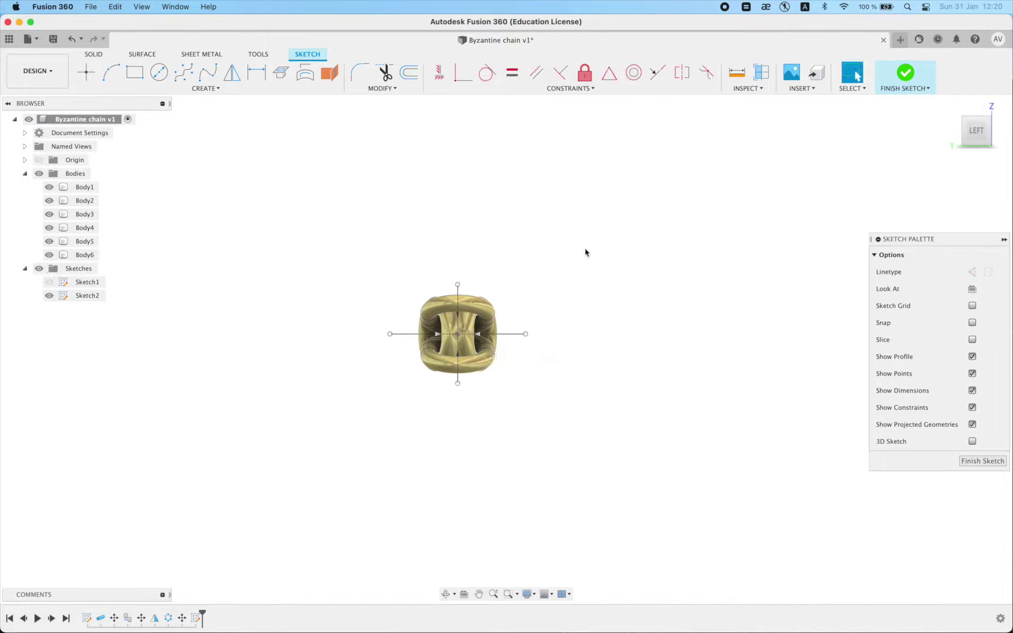
Make the two lines equal length and convert them to construction lines
click(511, 72)
click(458, 309)
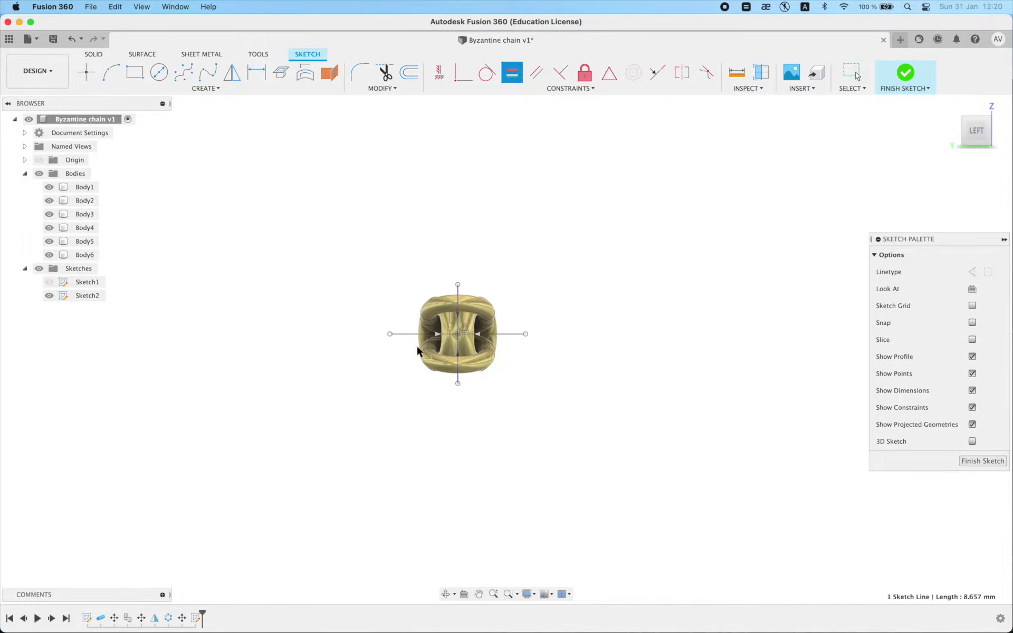
click(406, 334)
key(Escape)
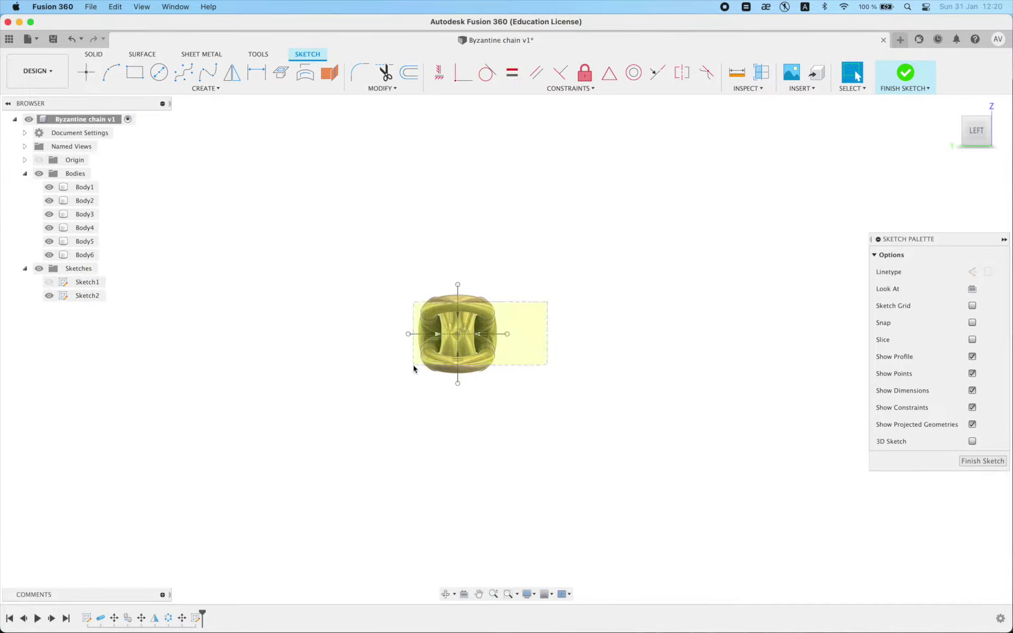
click(972, 271)
scroll(414, 266, up, 3)
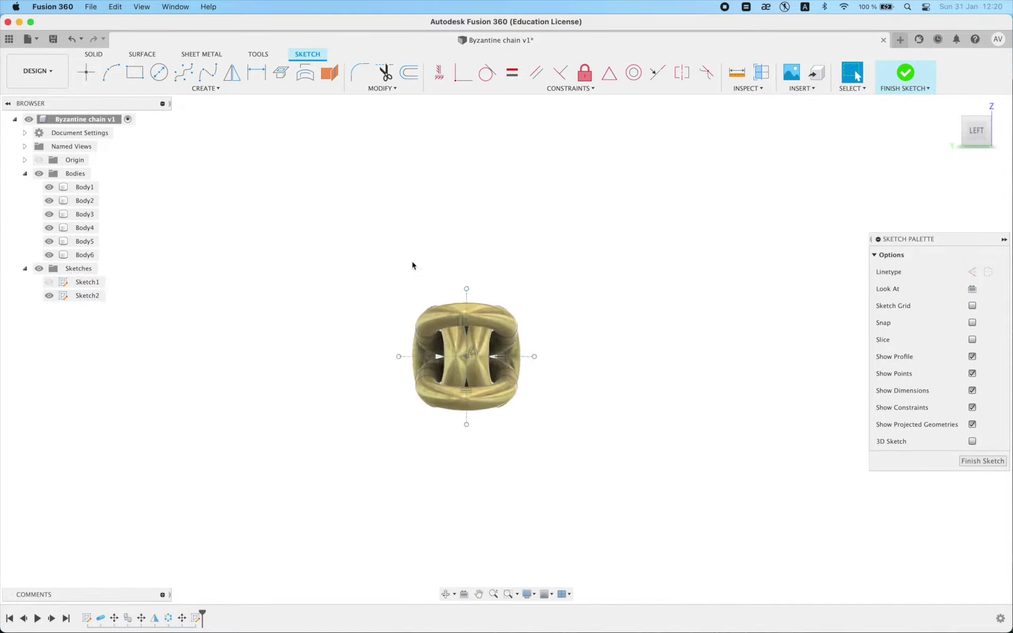
scroll(307, 221, up, 3)
Draw a fit-point spline and reshape it into a broad arc
click(208, 72)
scroll(419, 378, up, 3)
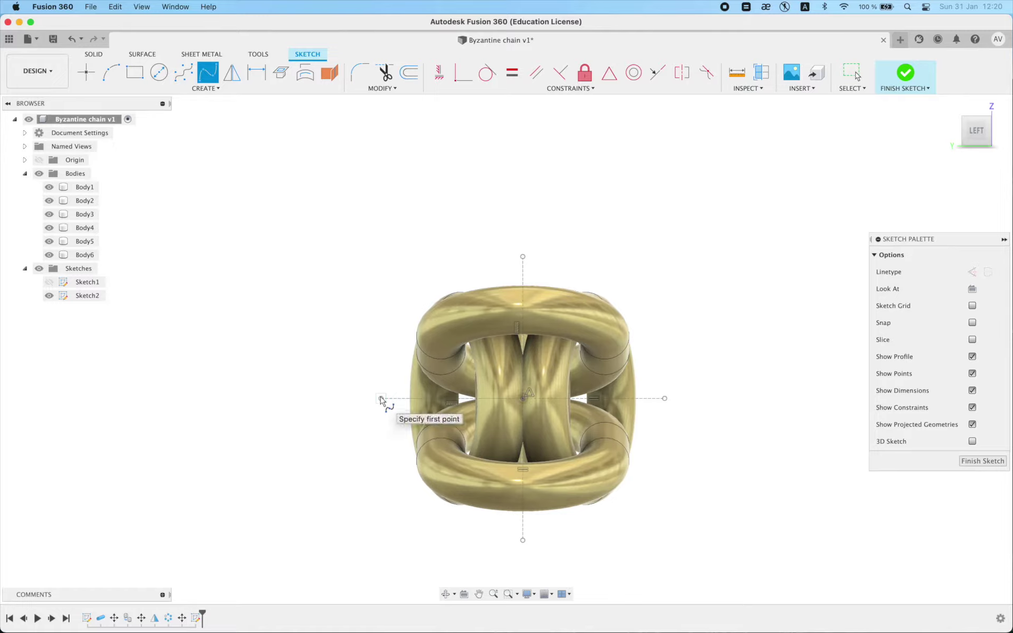
click(381, 398)
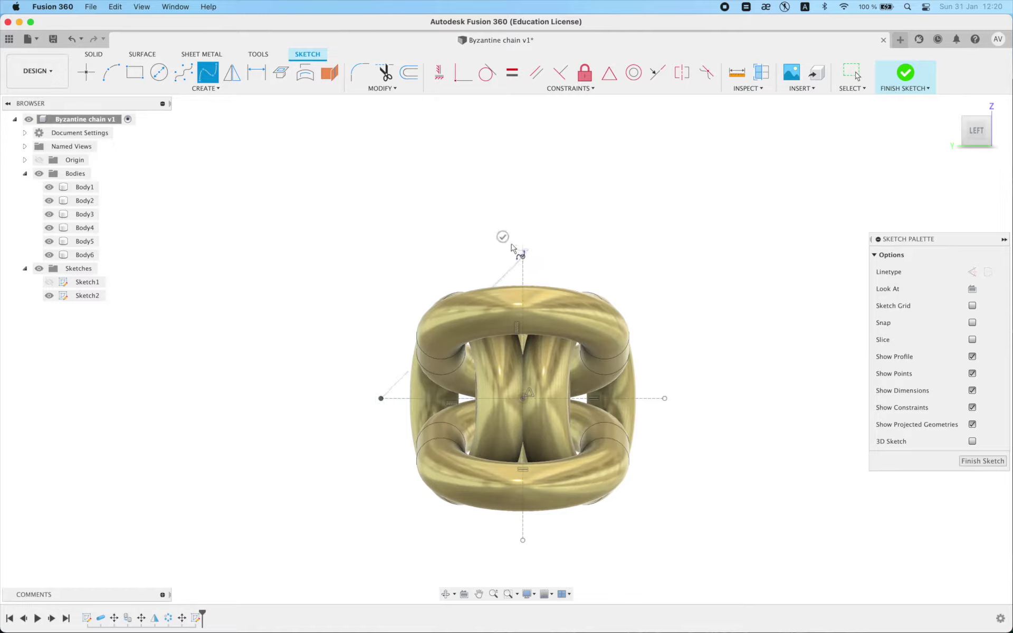
key(Escape)
drag(537, 241, 560, 252)
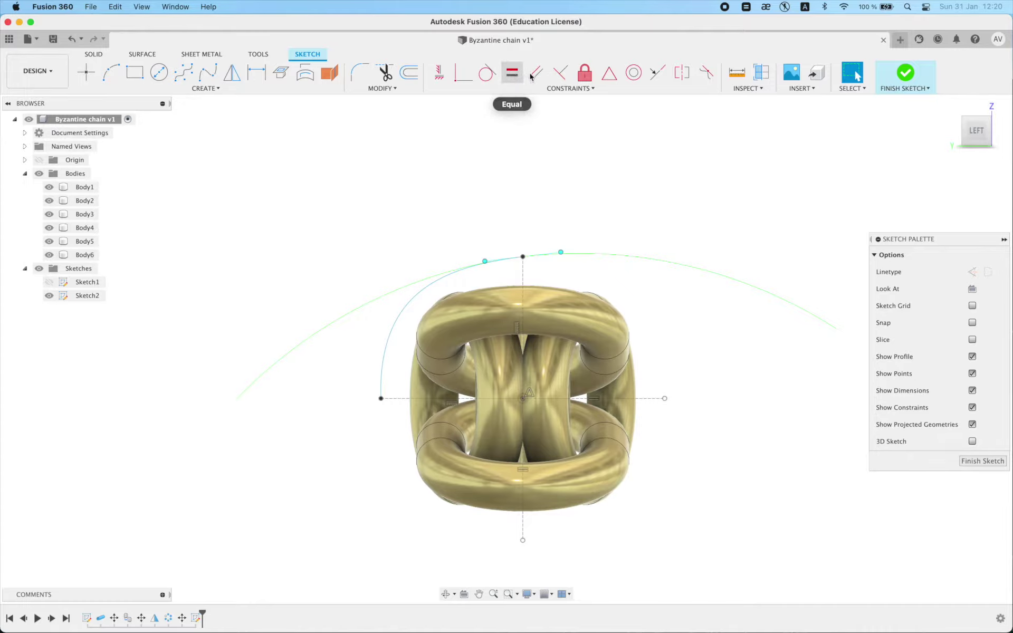
Make the top spline tangent handle horizontal and the left handle vertical
click(438, 72)
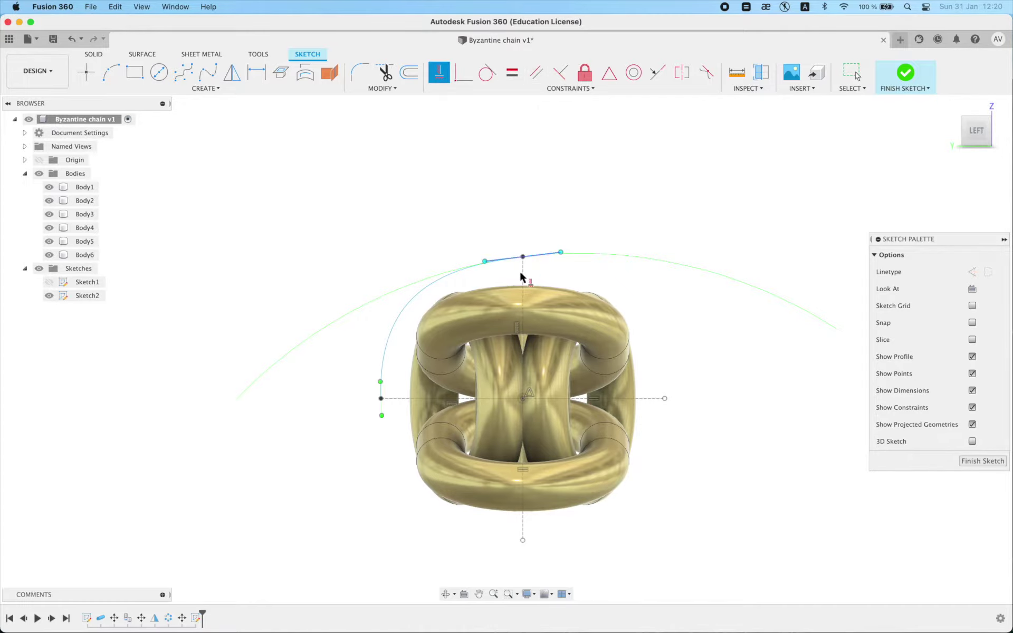
click(520, 258)
scroll(379, 400, up, 1)
scroll(377, 396, up, 2)
click(377, 396)
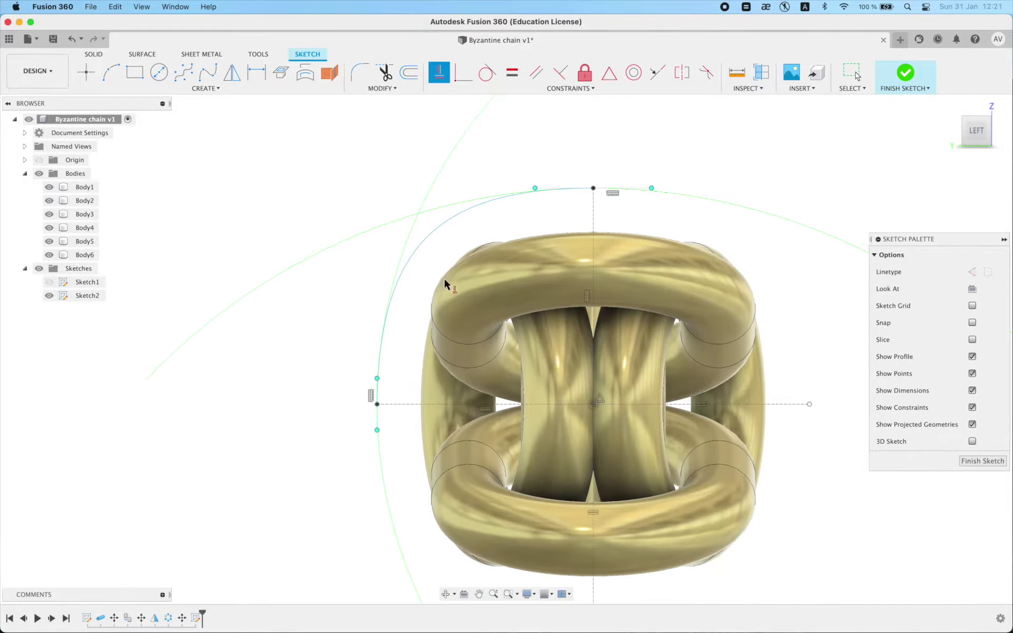
scroll(444, 277, down, 2)
Make the top and left tangent handles equal length
click(512, 72)
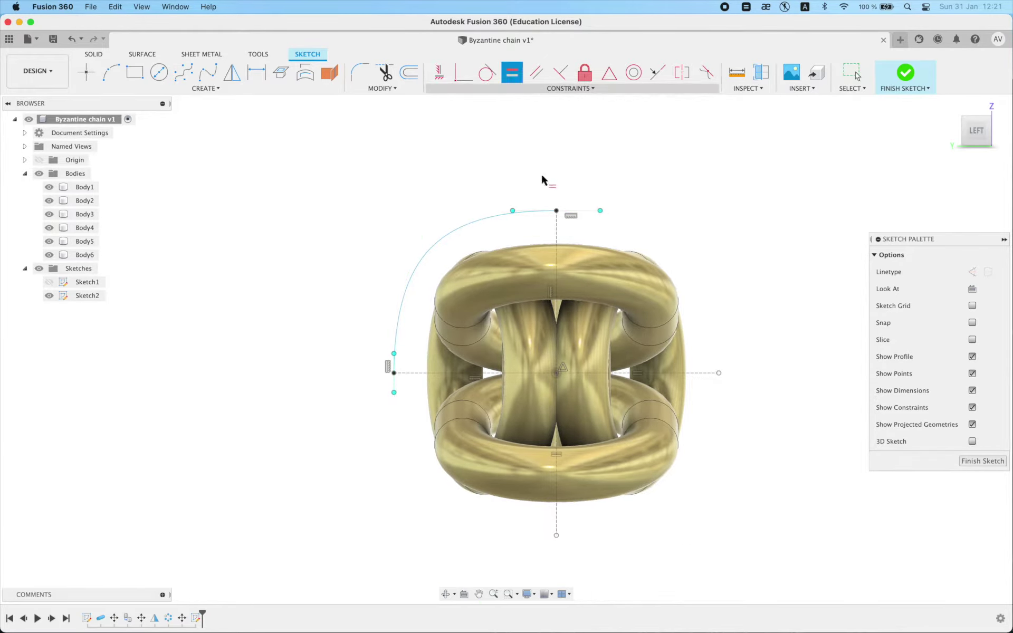
click(538, 211)
scroll(398, 368, up, 1)
click(393, 366)
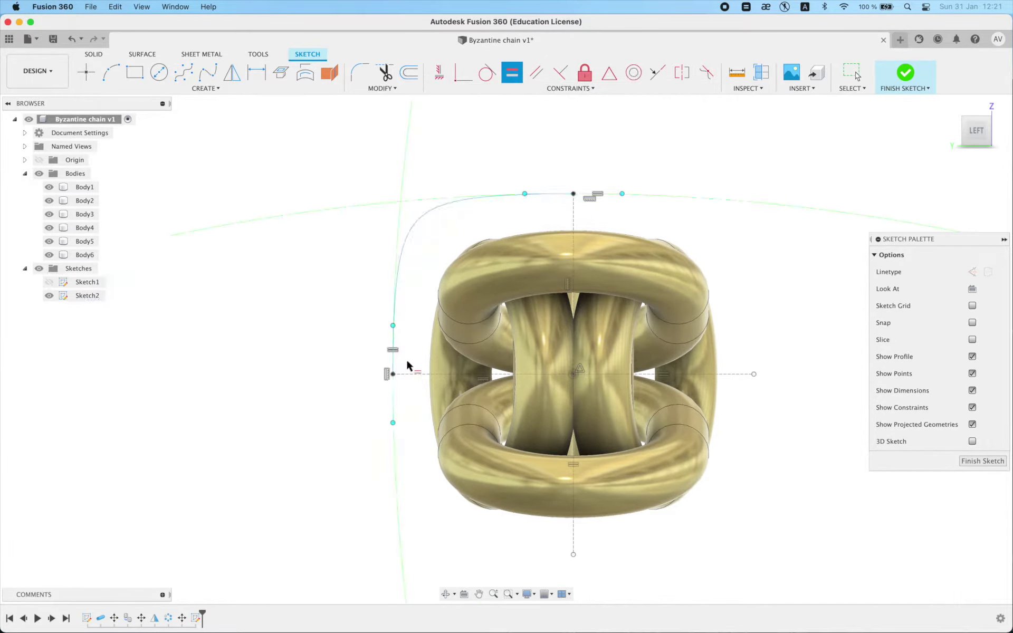
scroll(456, 339, down, 2)
key(Escape)
scroll(457, 339, down, 2)
Dimension the spline width to 6.20 and the left tangent handle length to 2.00
key(d)
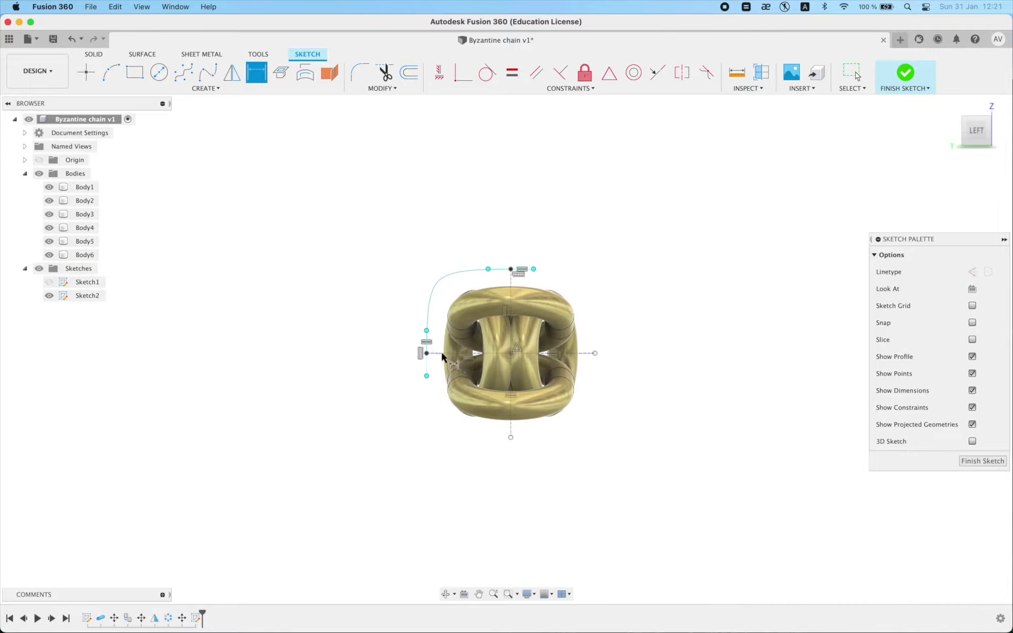
click(454, 353)
click(486, 480)
text(6)
key(Return)
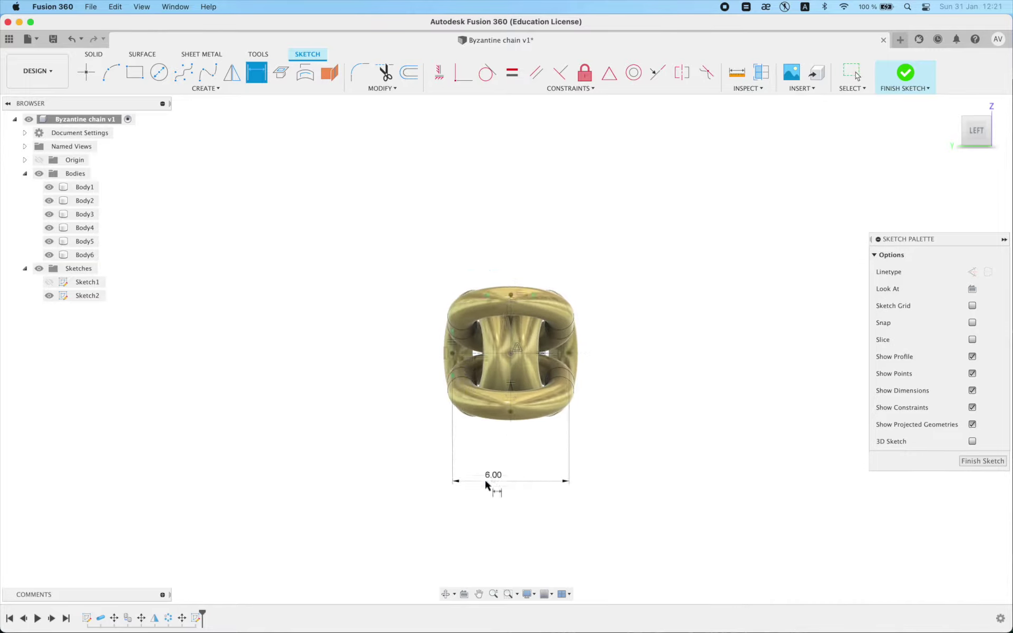
scroll(437, 349, up, 2)
click(437, 339)
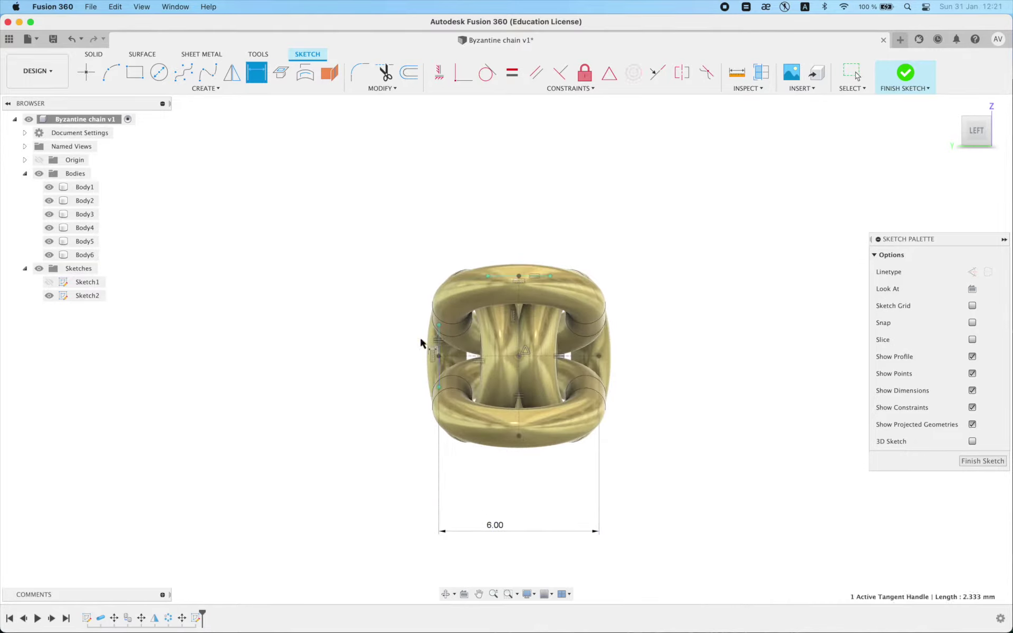
click(370, 346)
key(Return)
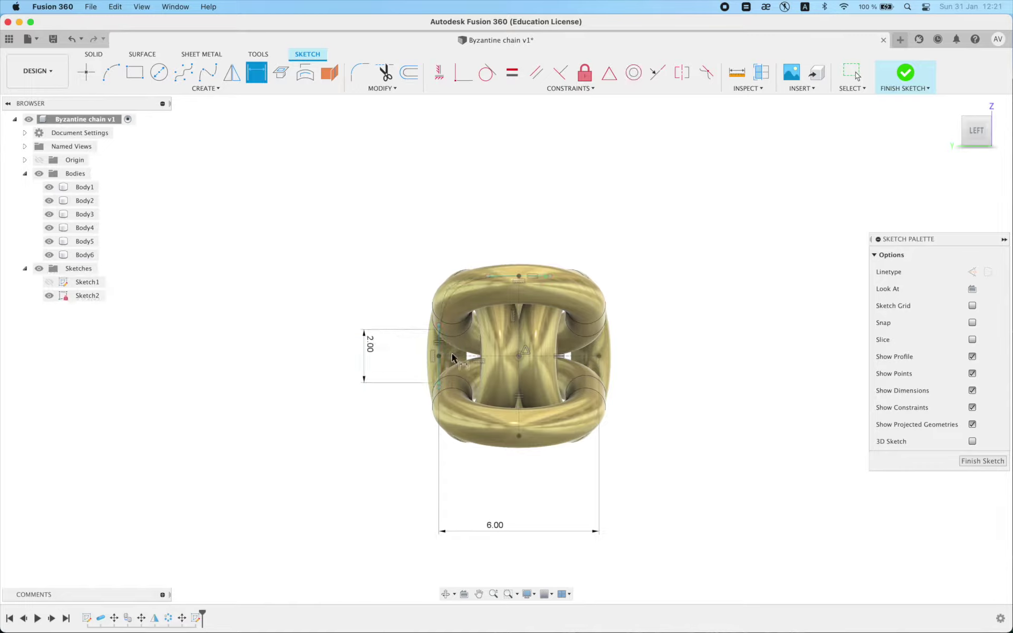
key(Escape)
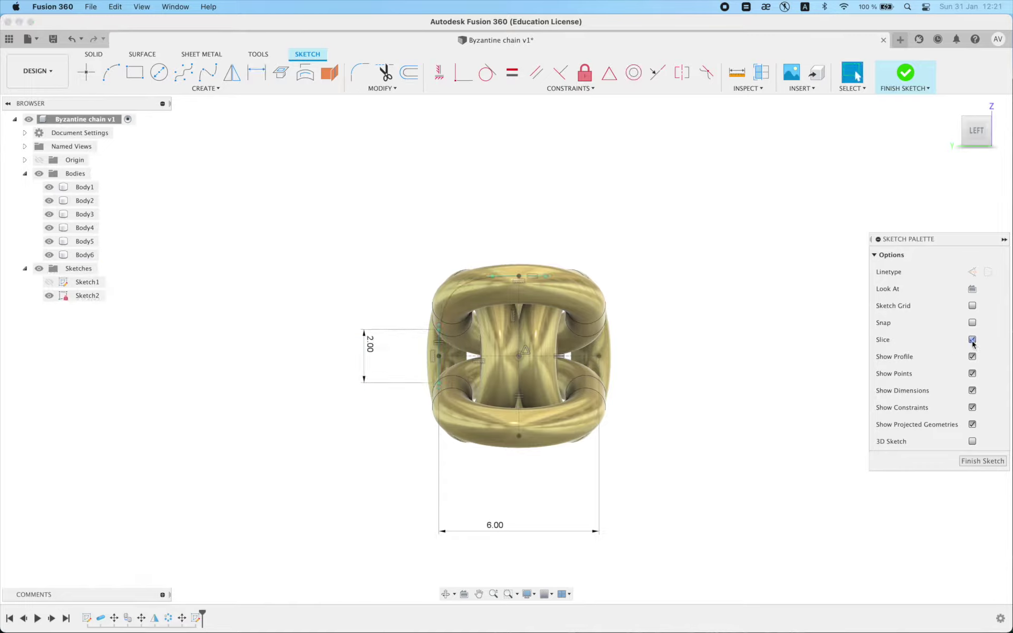
double_click(500, 527)
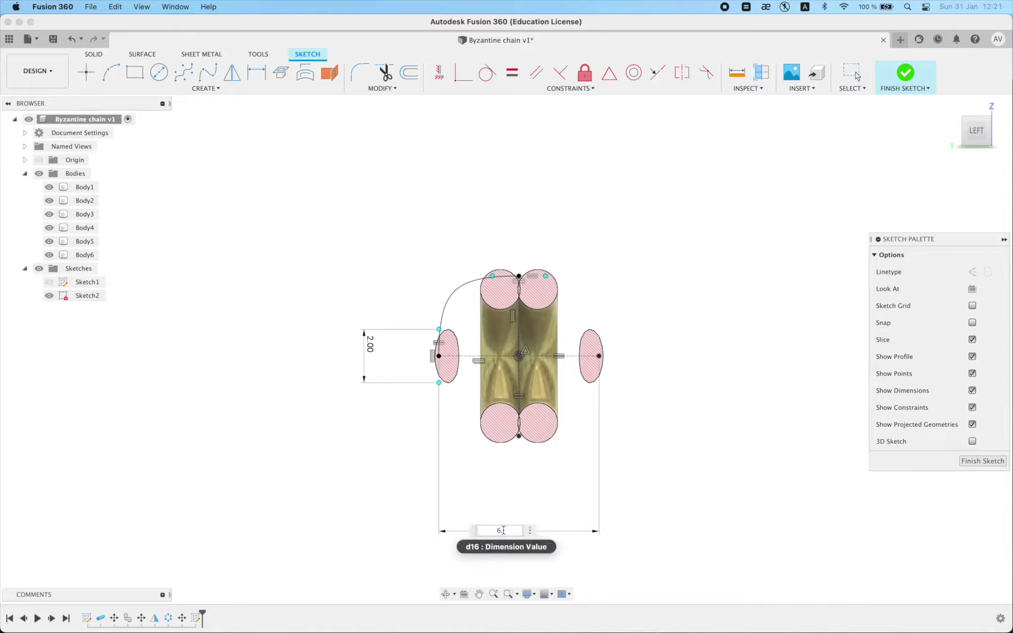
text(20)
key(Return)
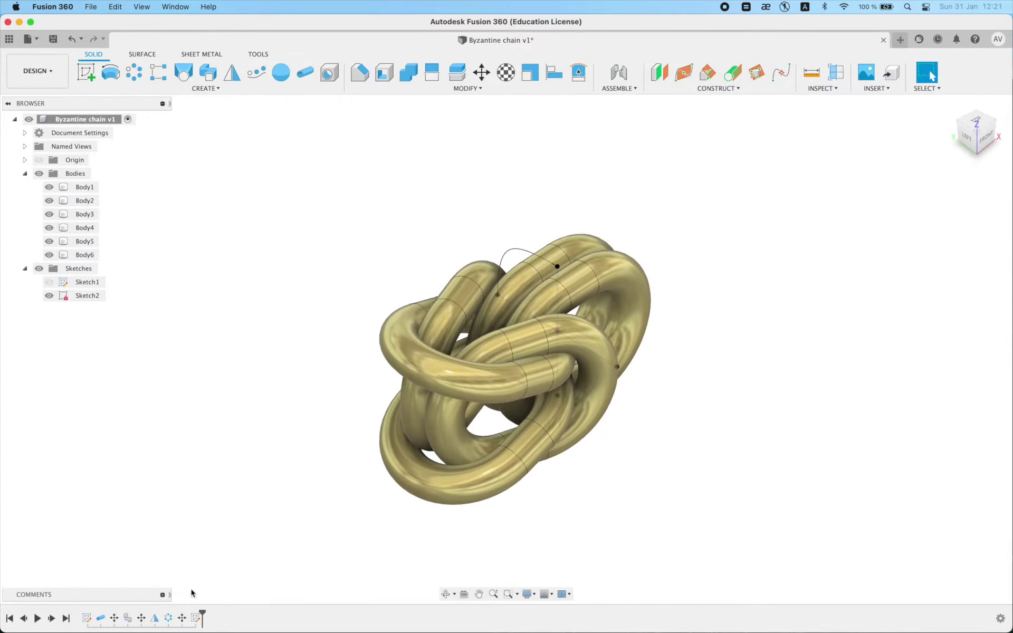
Reopen Sketch2 and mirror the top spline across the centre construction line
double_click(199, 619)
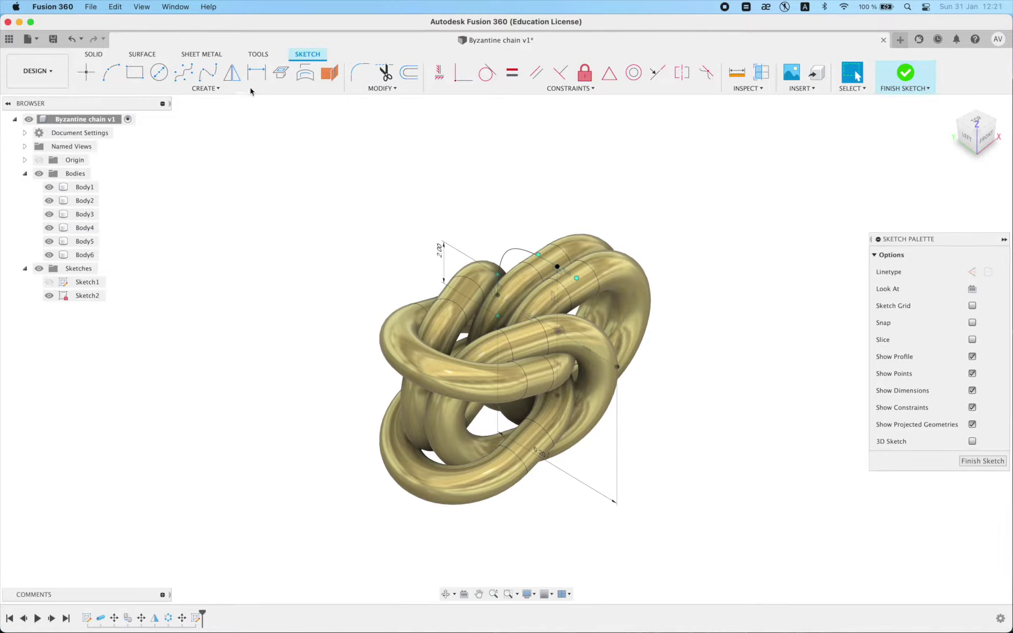
click(522, 252)
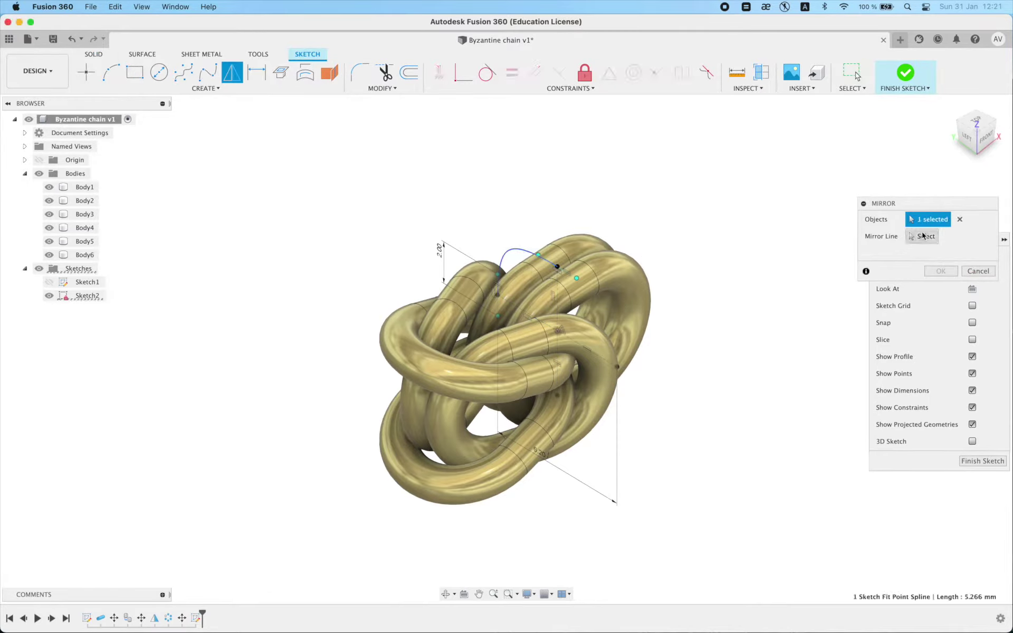
click(560, 358)
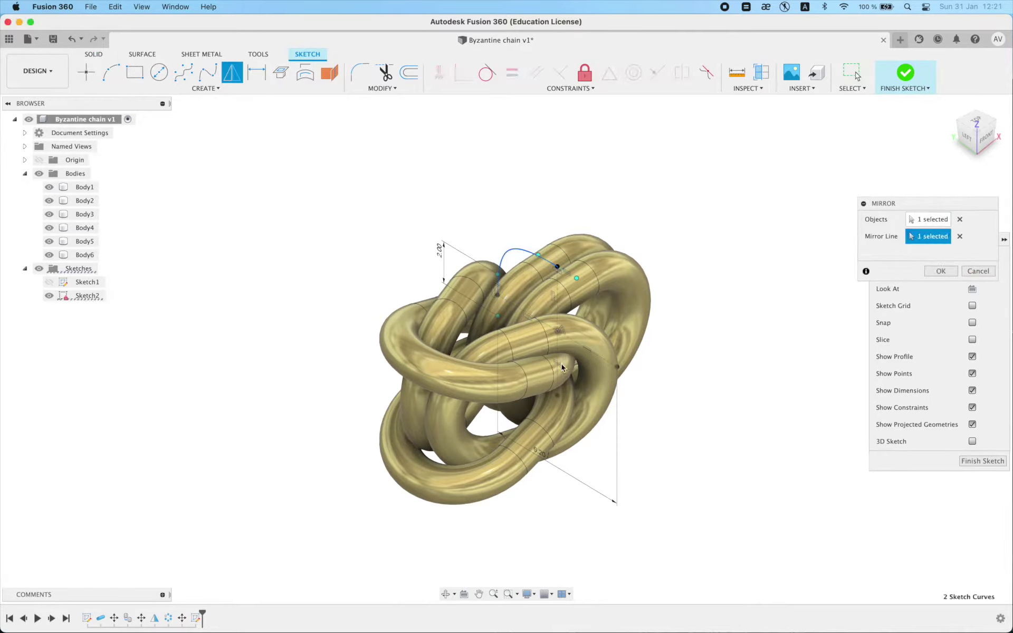
key(Return)
key(Return)
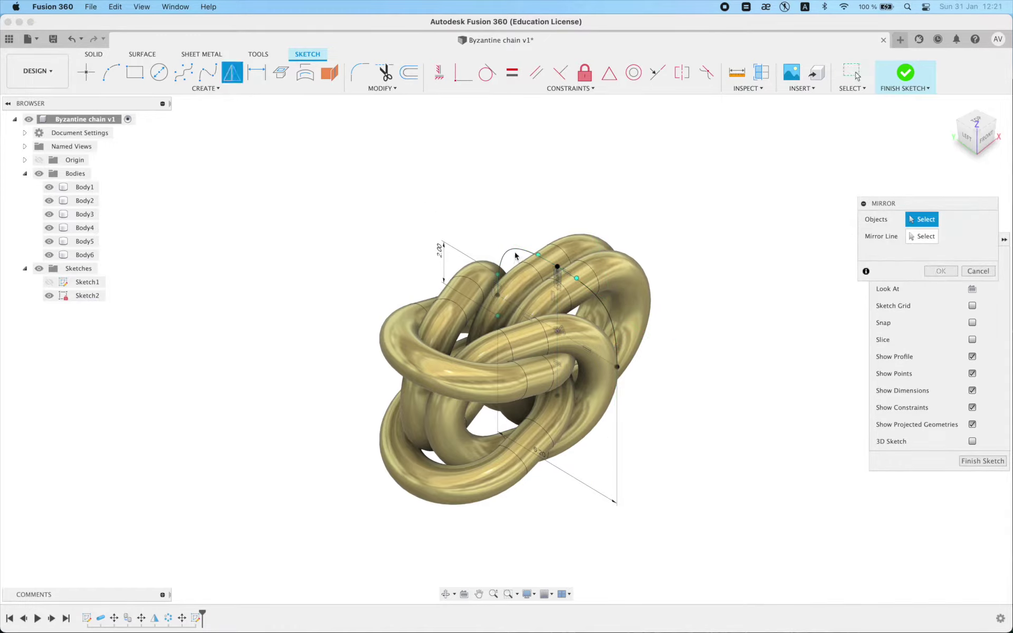
Mirror both splines across the other centre line to close the profile
click(521, 260)
click(604, 307)
click(922, 237)
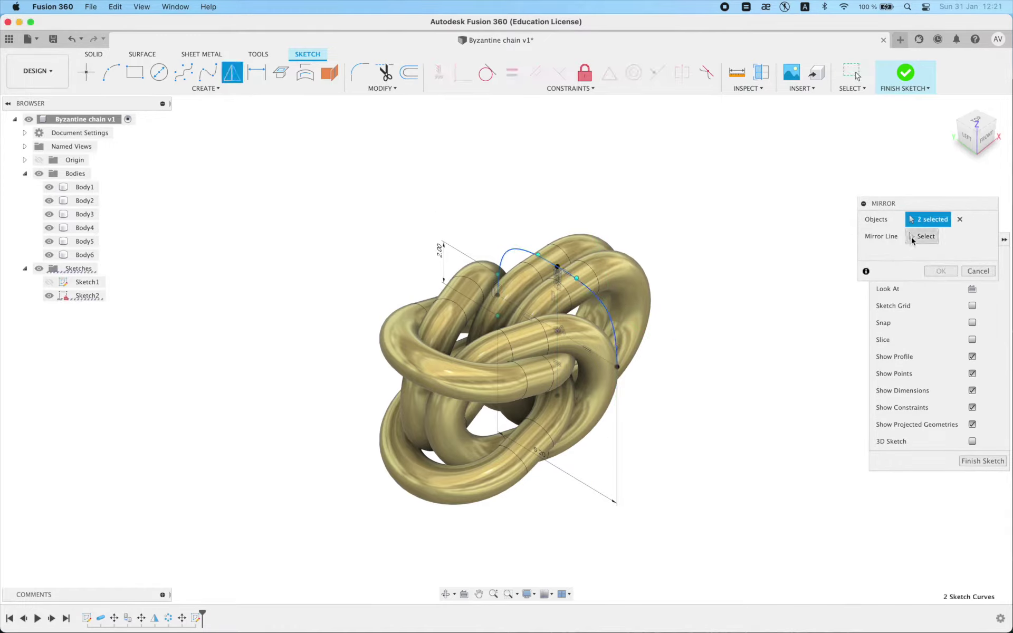
click(598, 357)
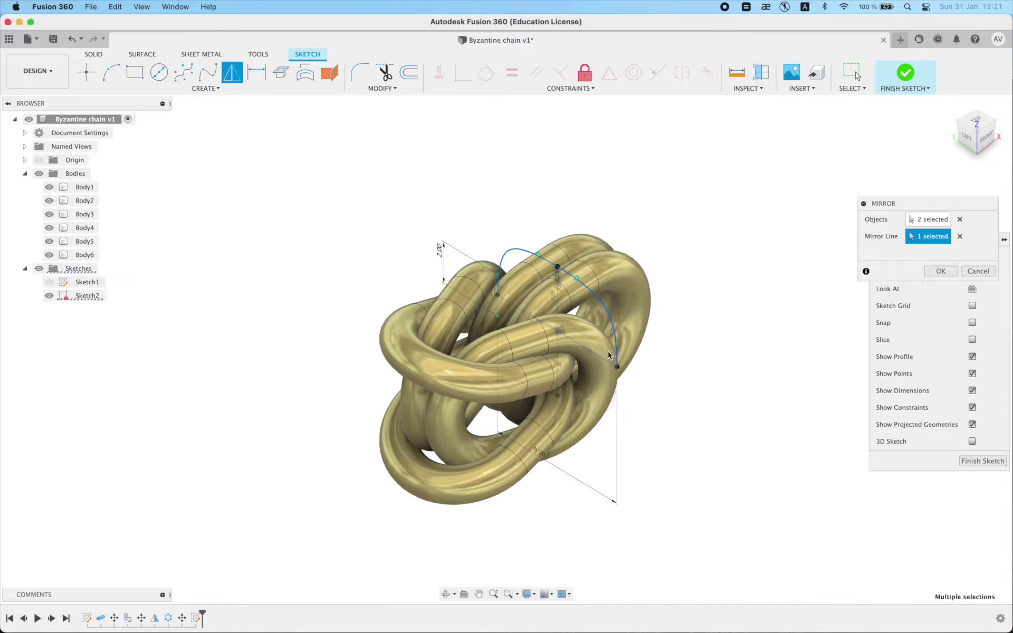
key(Return)
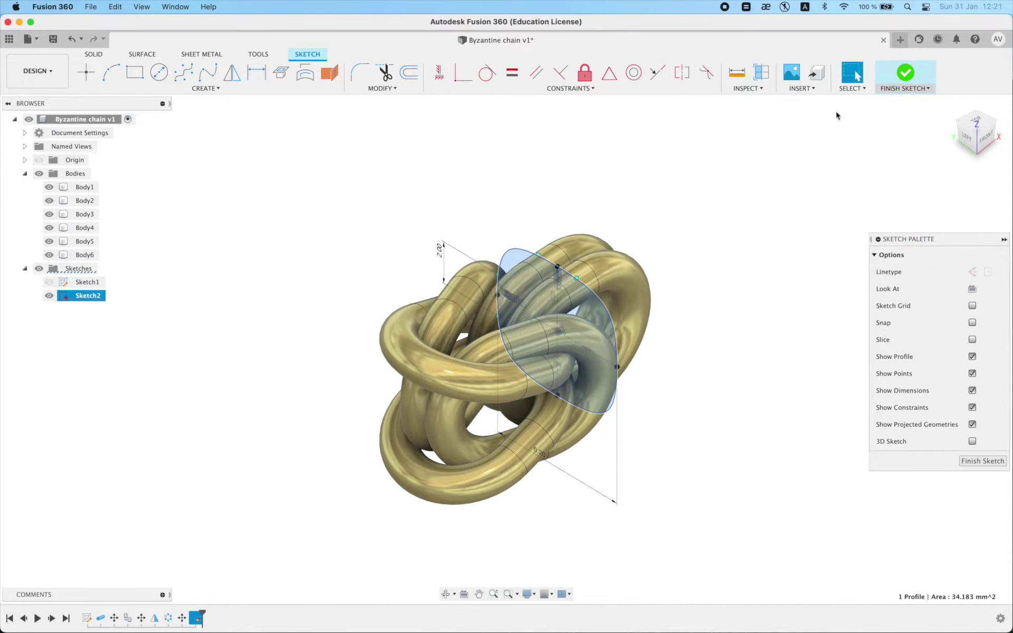
Intersect-extrude the profile symmetrically by 10 mm to trim the links, then hide Sketch2
key(e)
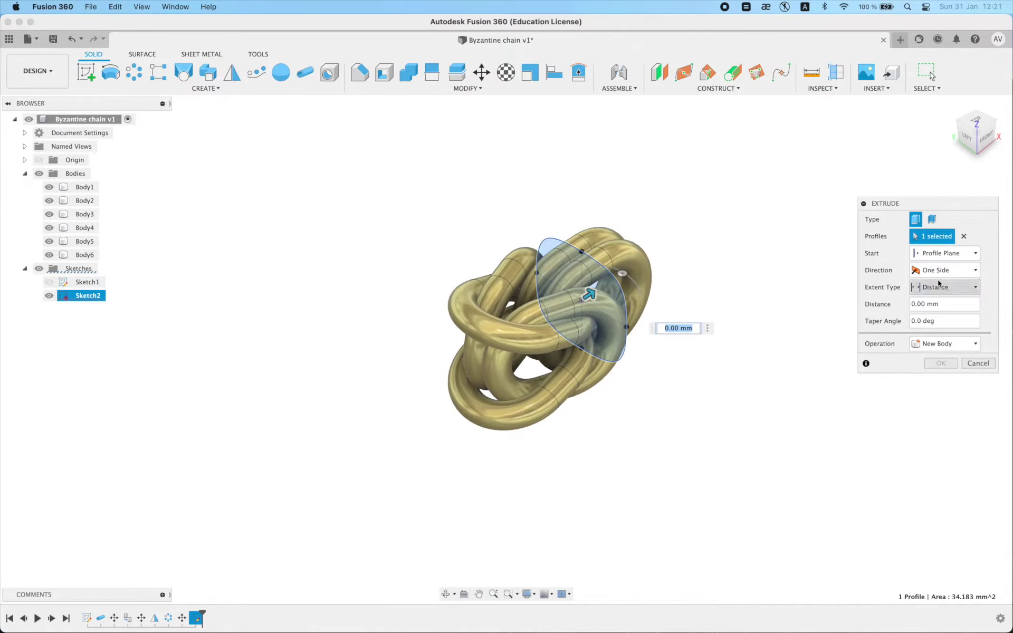
click(941, 270)
click(937, 306)
click(948, 319)
text(10)
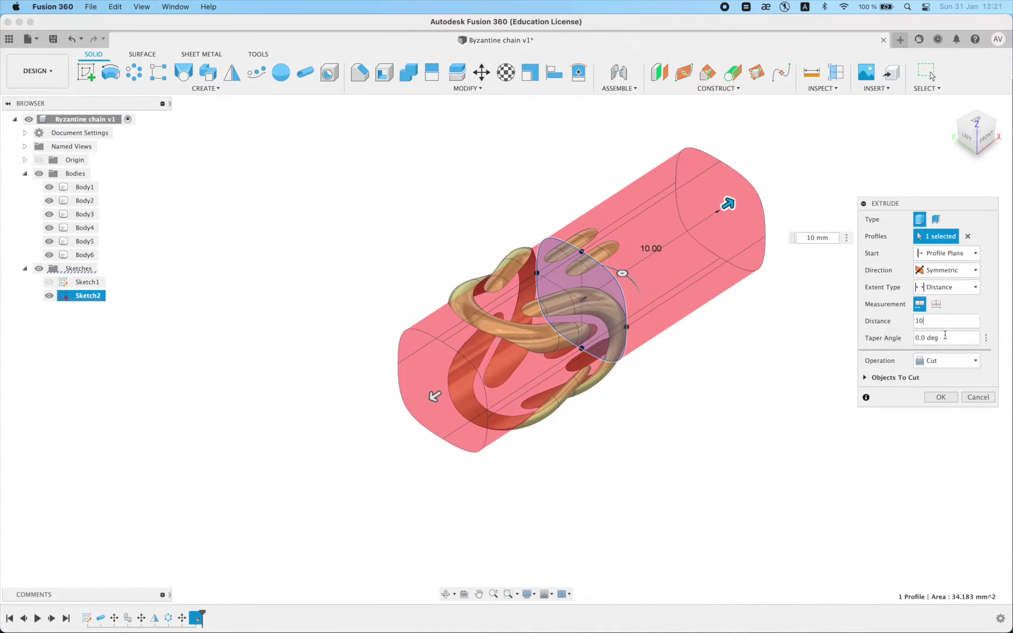
click(948, 360)
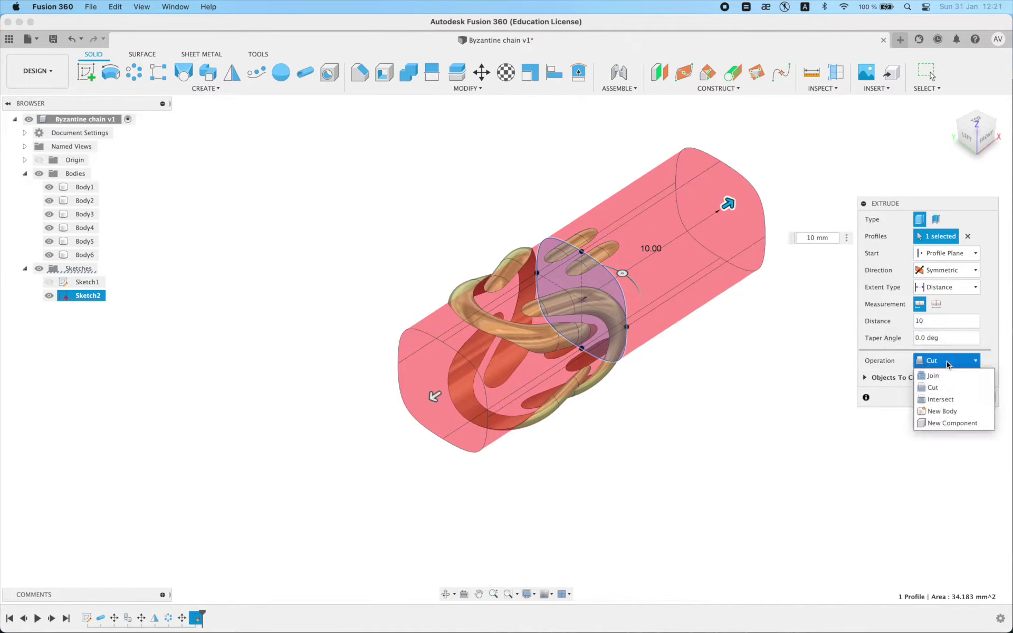
click(934, 396)
key(Return)
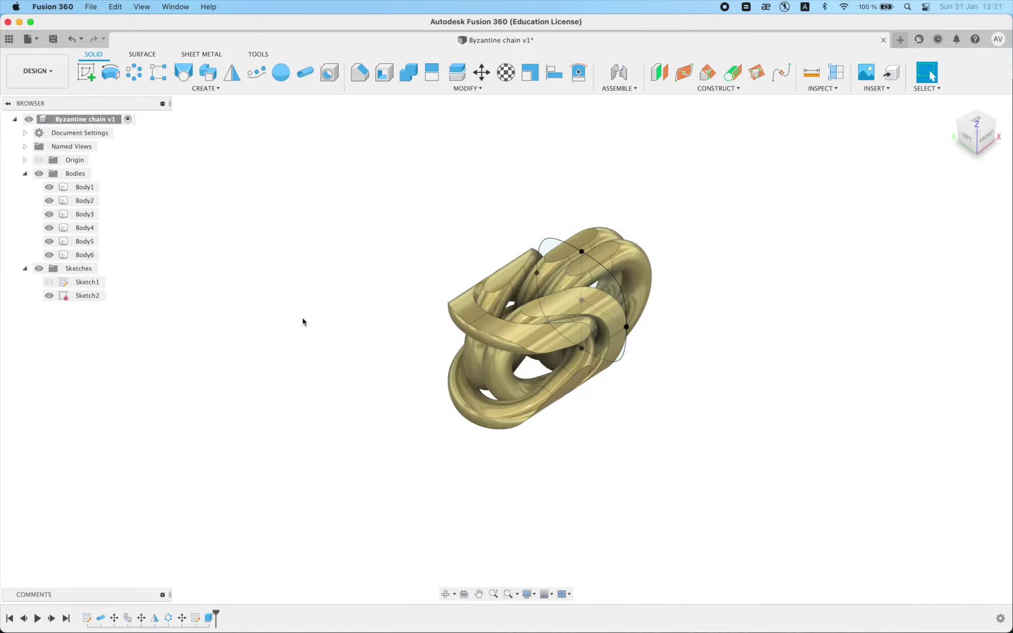
click(49, 295)
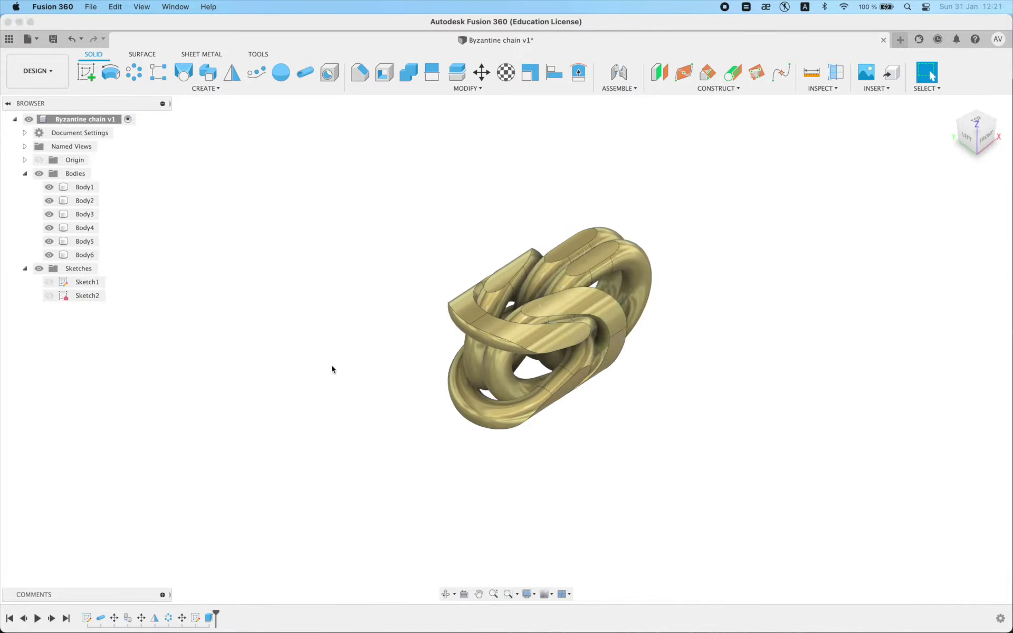
mouse_move(370, 371)
shift+middle_down()
mouse_move(335, 344)
mouse_move(335, 360)
mouse_move(330, 337)
mouse_move(252, 340)
mouse_move(323, 373)
mouse_move(319, 366)
shift+middle_up()
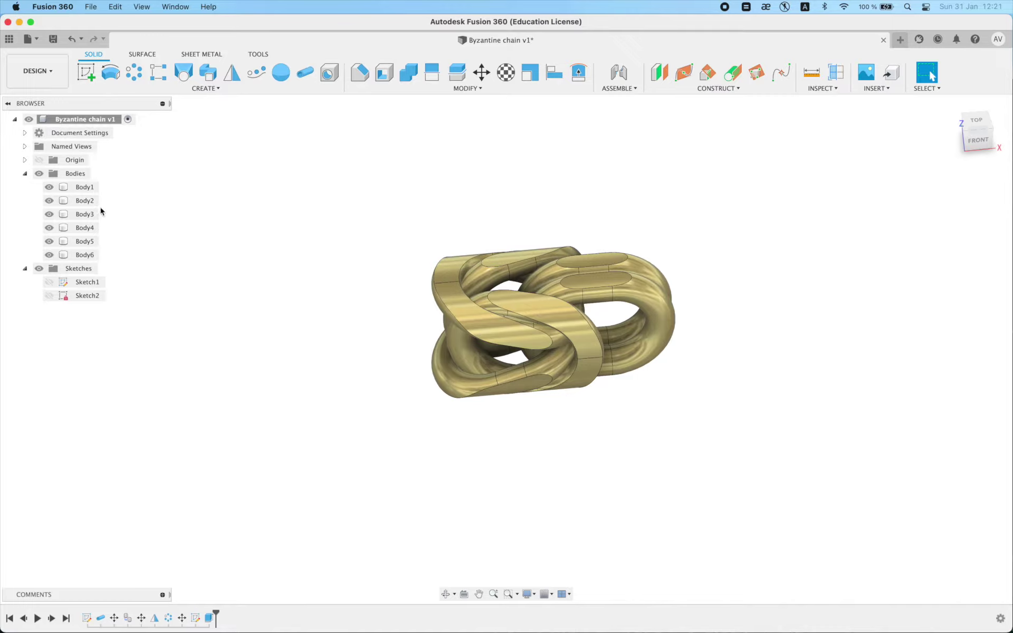
Combine all six link bodies into a single body
click(87, 188)
shift+click(85, 255)
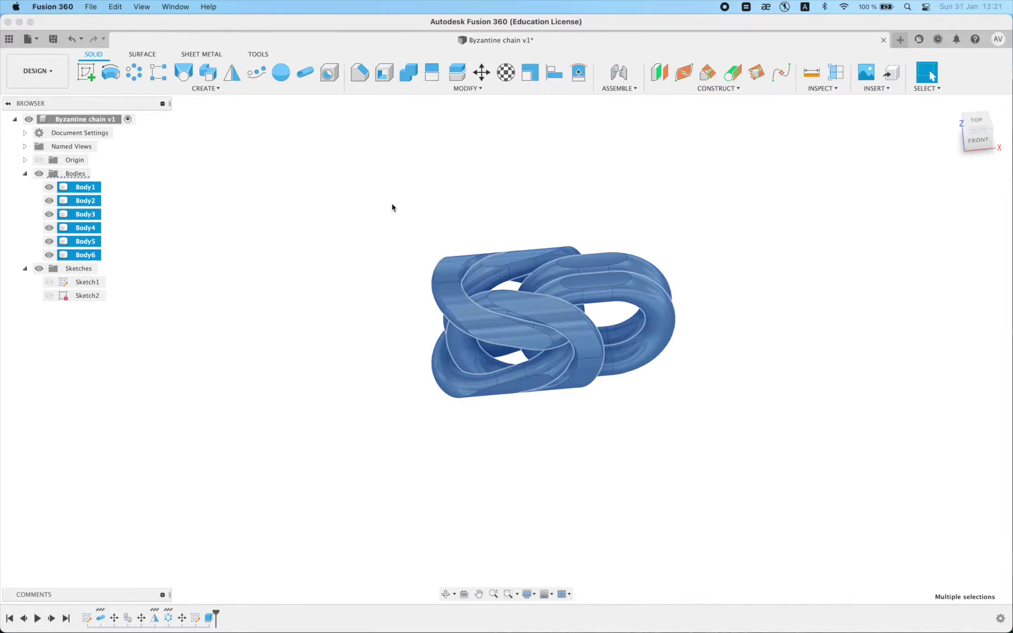
click(404, 76)
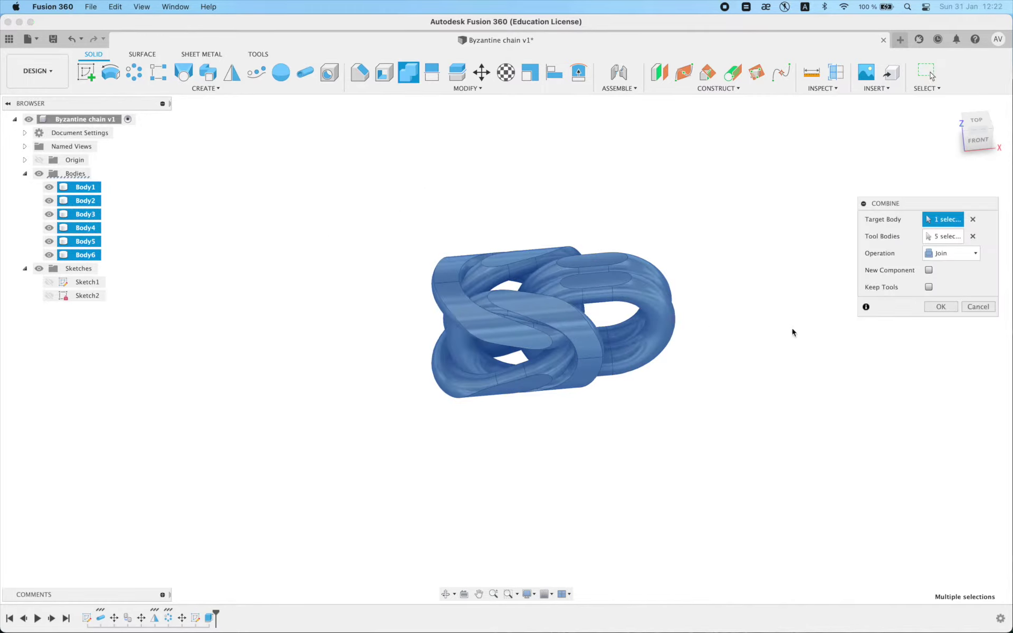
key(Return)
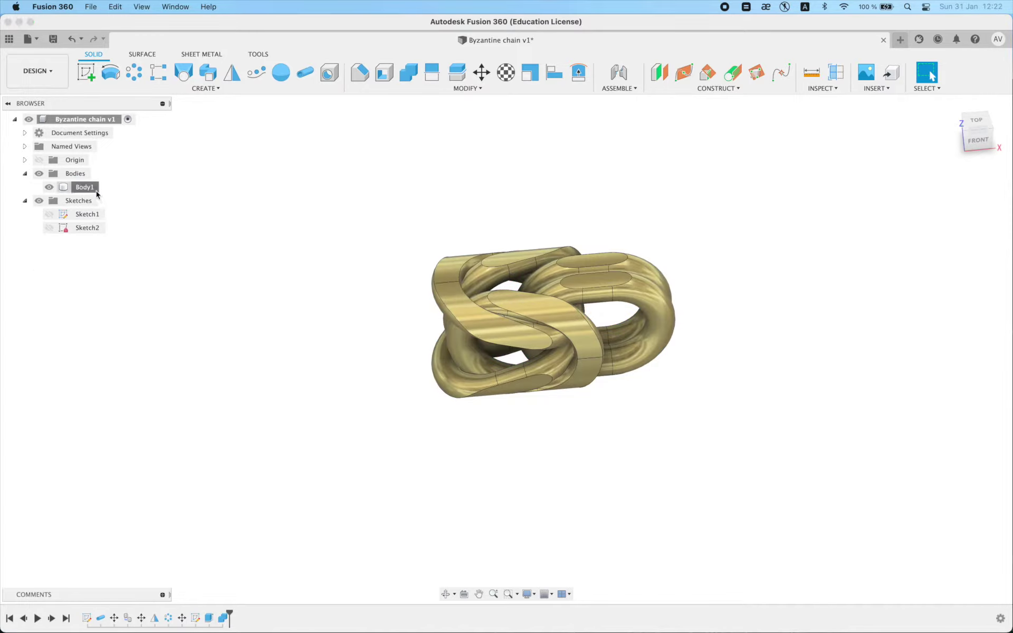
Rename the merged body to 'Byzantine link'
click(95, 192)
double_click(95, 193)
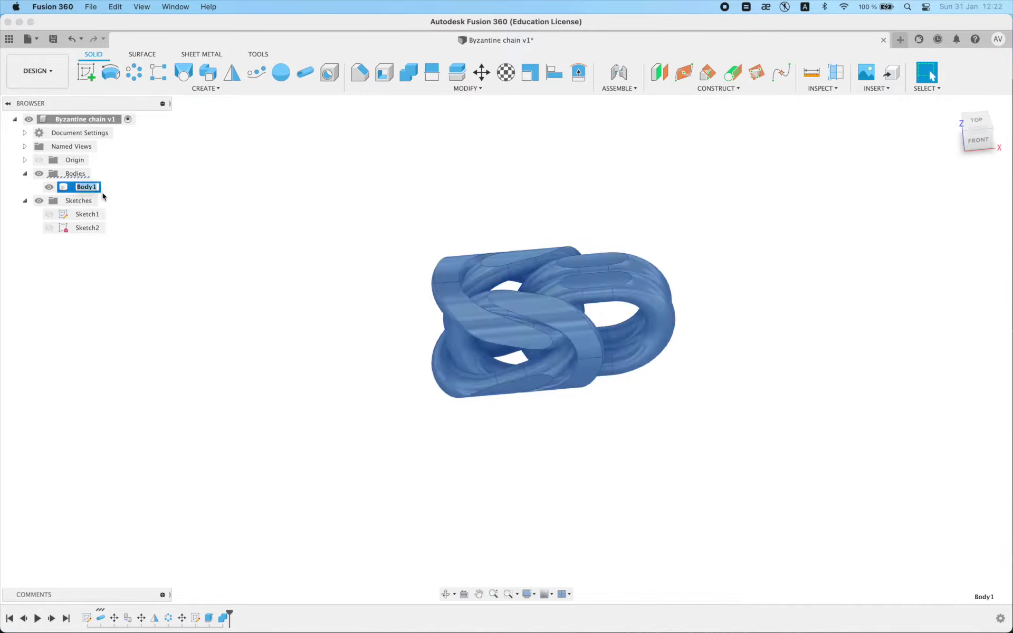
text(Byzantine link)
key(Return)
click(223, 358)
Save the design as version v2 and view the chain from the front
scroll(228, 367, down, 3)
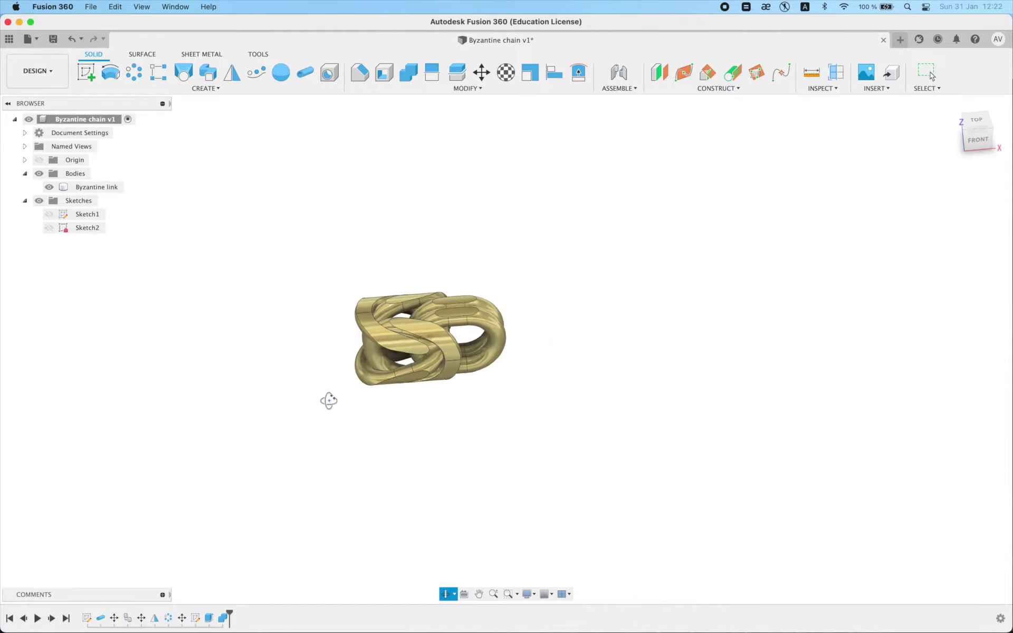
shift+middle_drag(327, 400, 341, 397)
key(super+s)
key(Return)
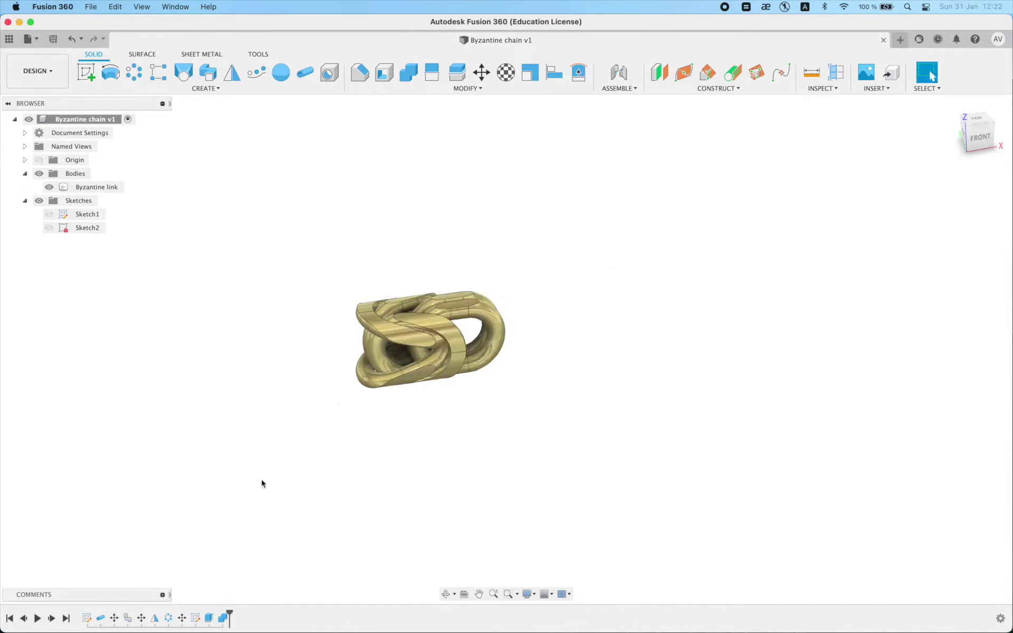
mouse_move(287, 427)
shift+middle_down()
mouse_move(396, 429)
mouse_move(425, 403)
shift+middle_up()
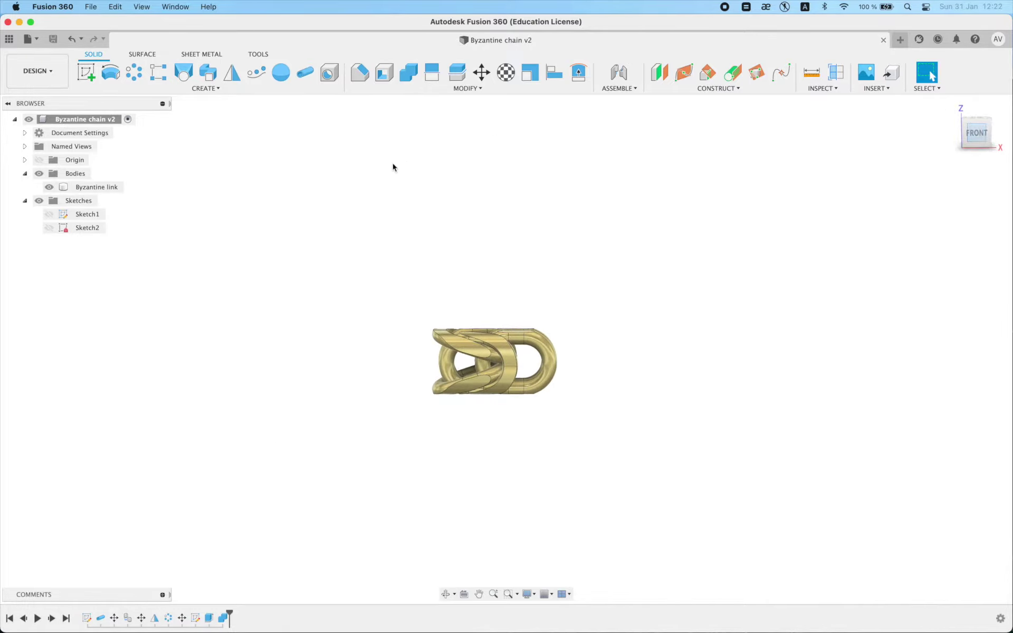
Rectangular-pattern the Byzantine link into 2 copies about −8.35 mm apart so they interlock
click(158, 72)
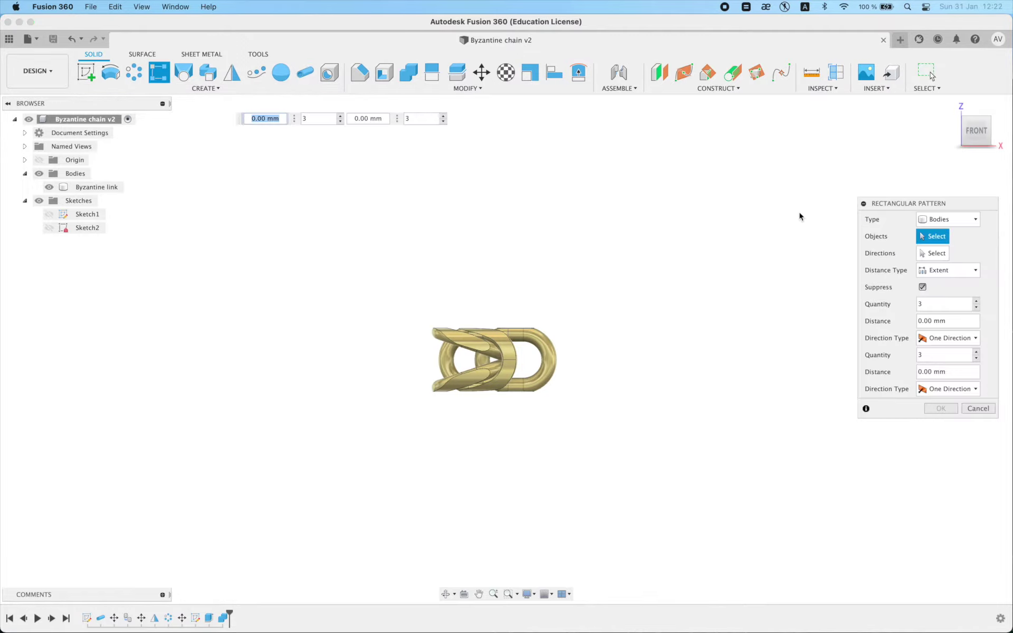
click(554, 352)
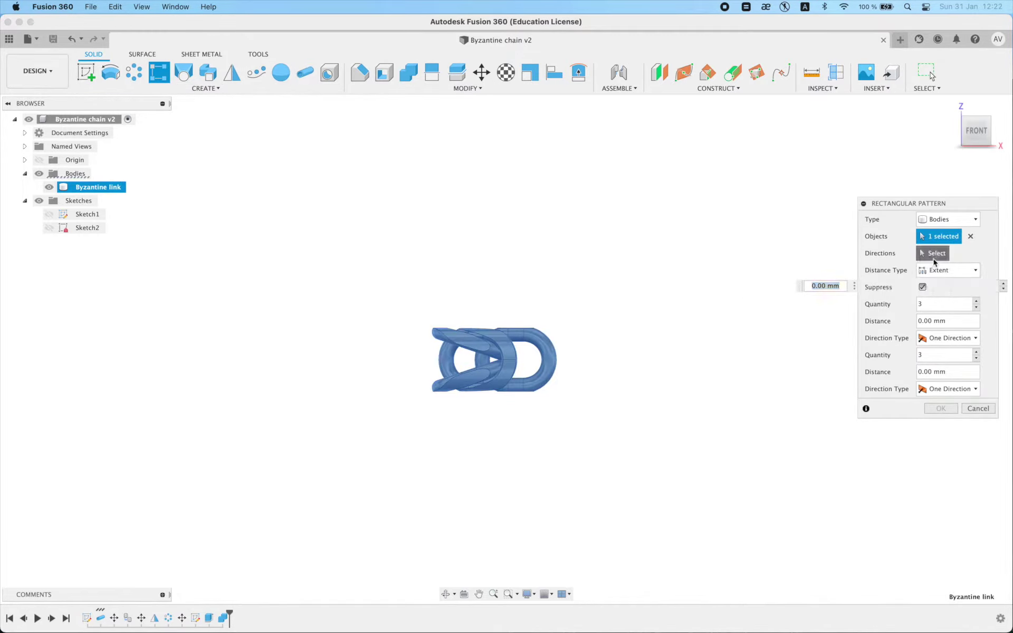
click(932, 254)
click(575, 360)
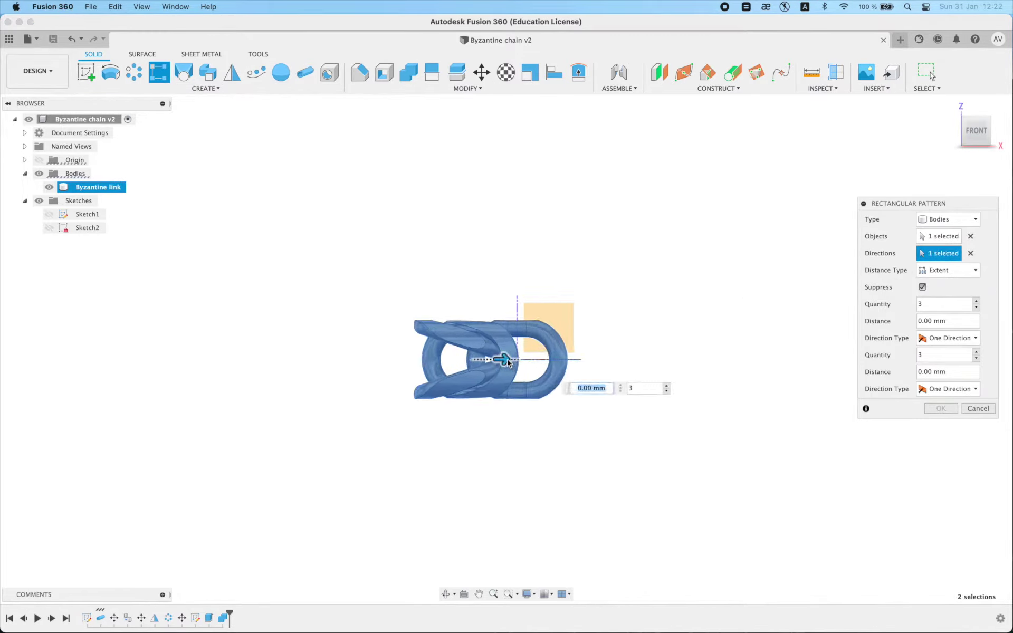
click(976, 307)
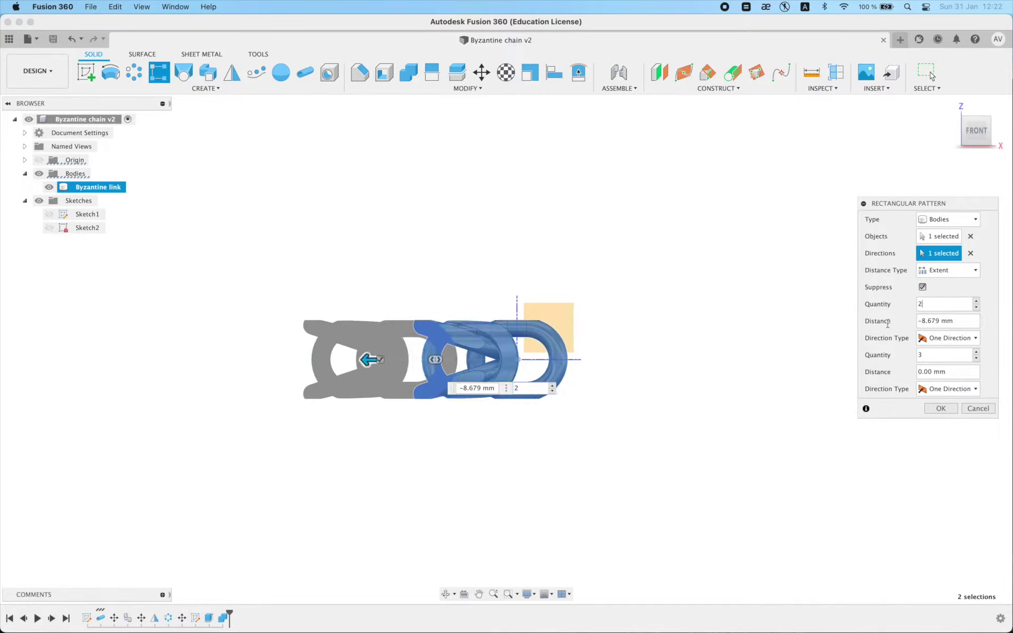
scroll(417, 349, up, 5)
drag(318, 375, 327, 380)
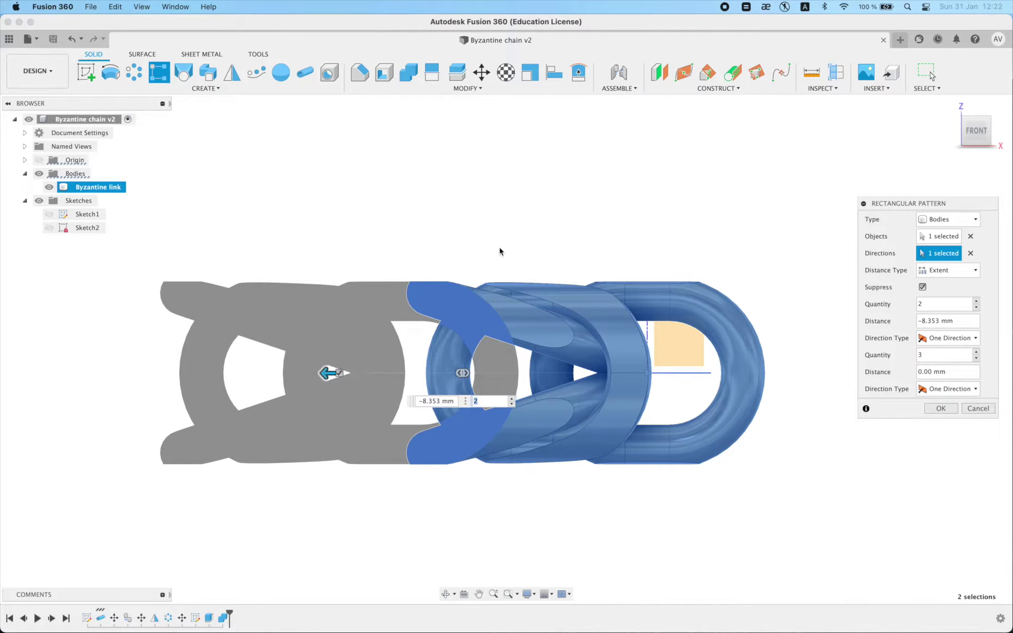
key(Return)
scroll(490, 242, down, 4)
scroll(482, 237, down, 1)
Rotate the right-hand link 90° about the X axis with Move/Copy
click(481, 72)
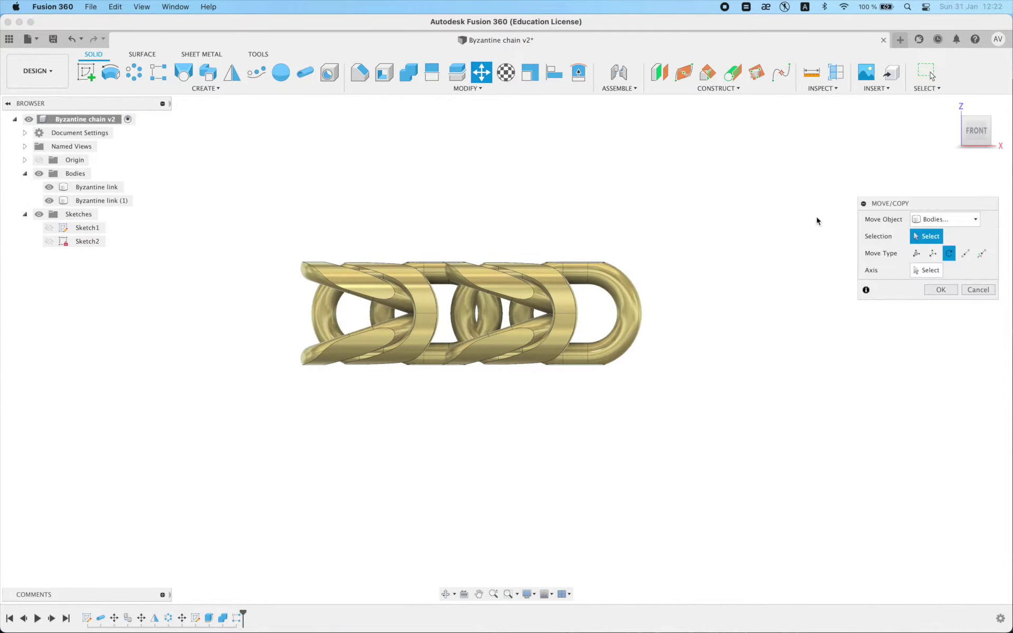
click(930, 269)
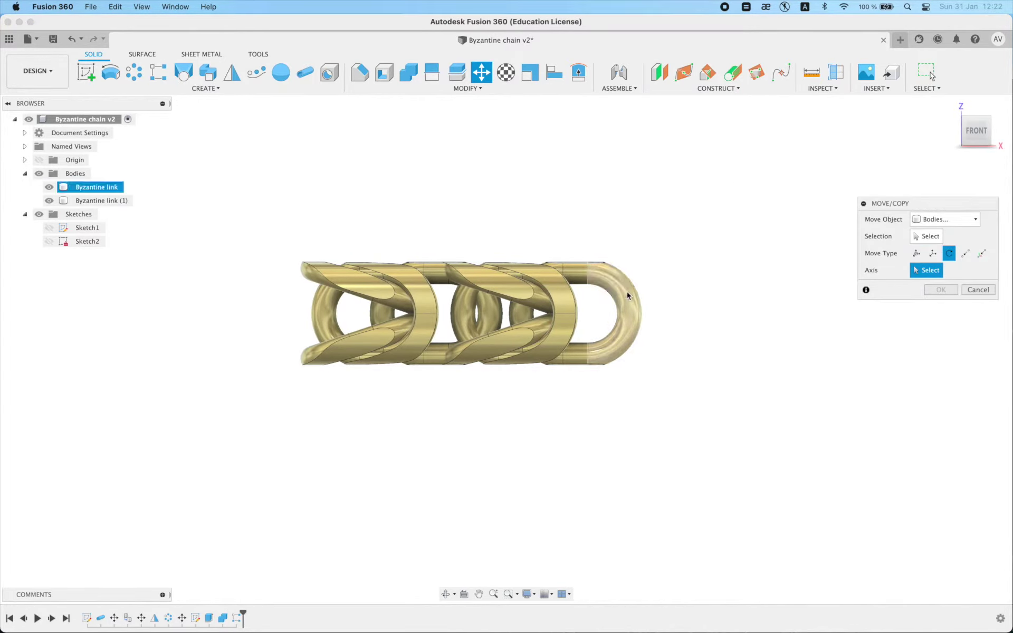
click(649, 309)
scroll(493, 264, down, 1)
click(40, 161)
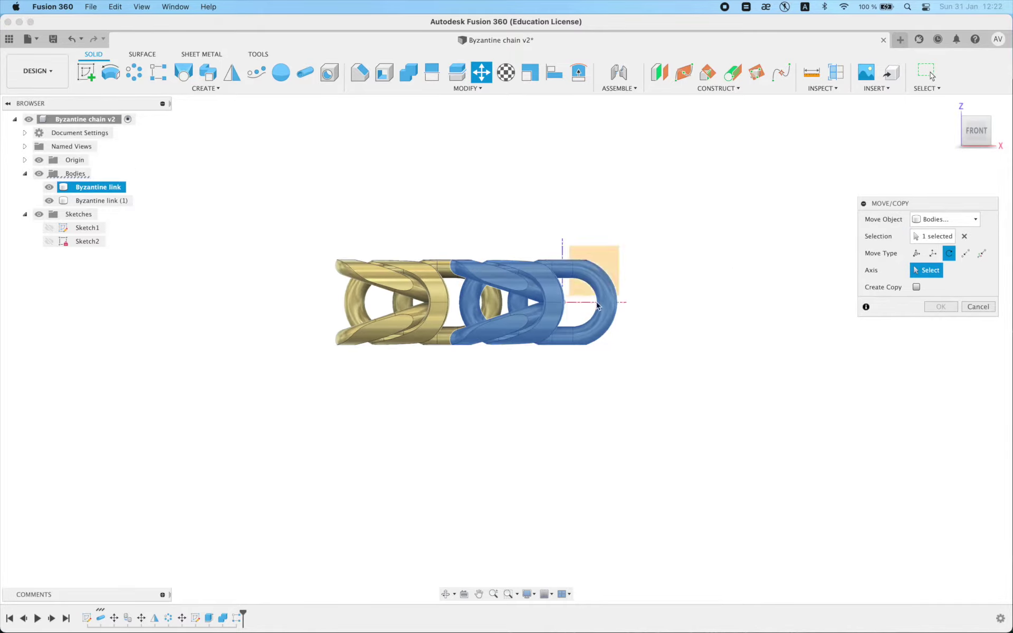
click(625, 304)
click(948, 289)
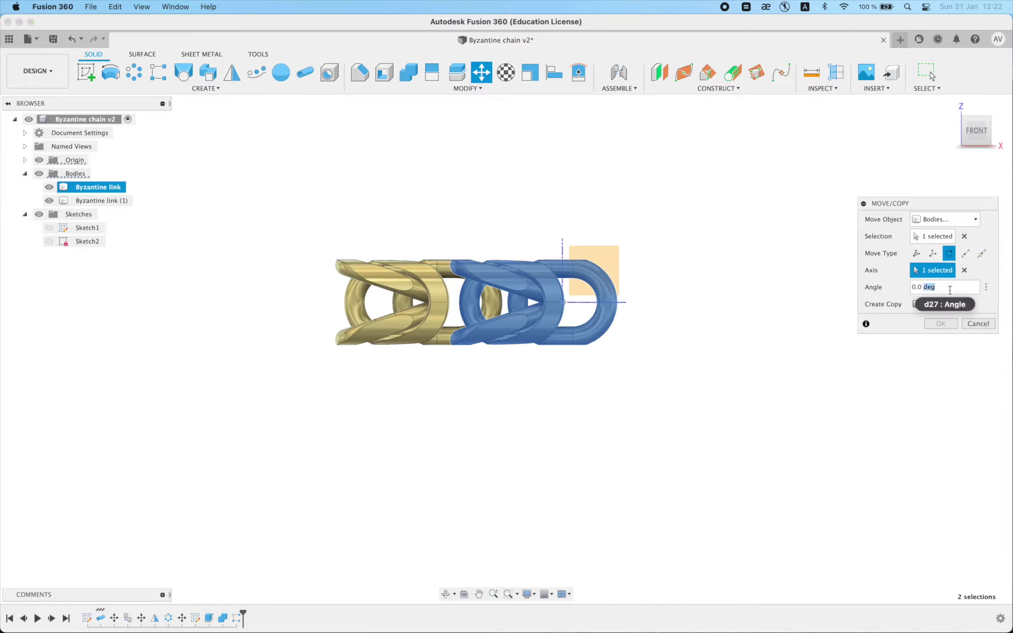
text(90)
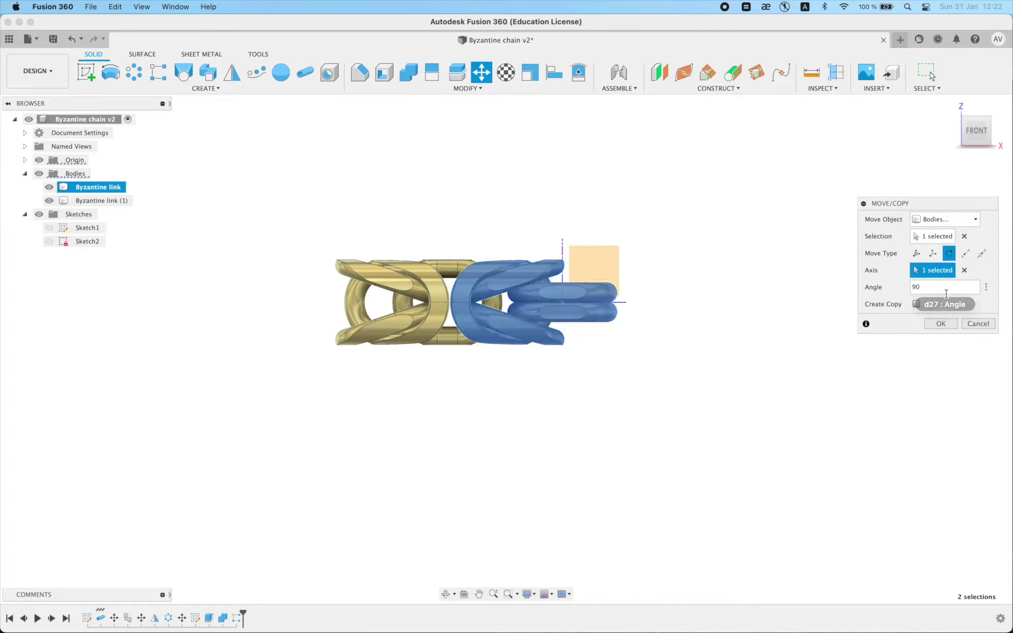
key(Return)
scroll(542, 406, down, 3)
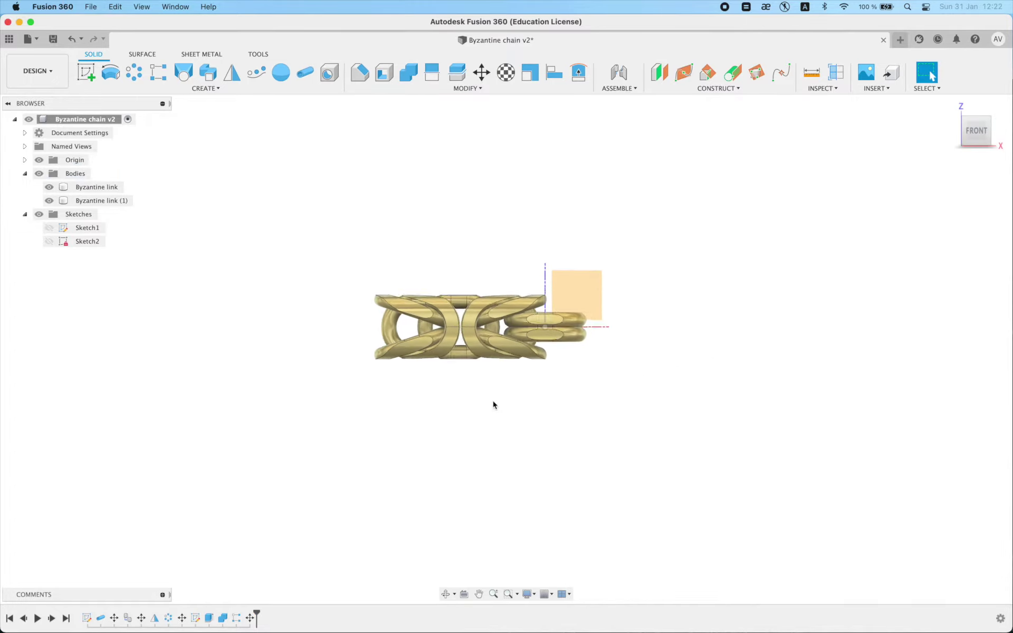
click(39, 161)
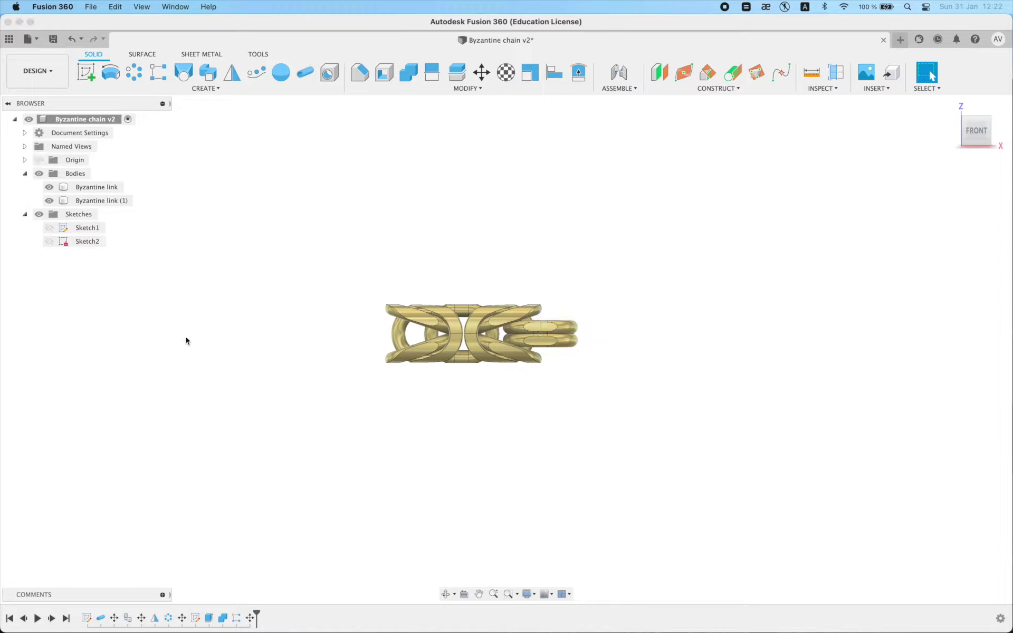
Reopen the two-link pattern from the timeline and confirm it unchanged
double_click(236, 617)
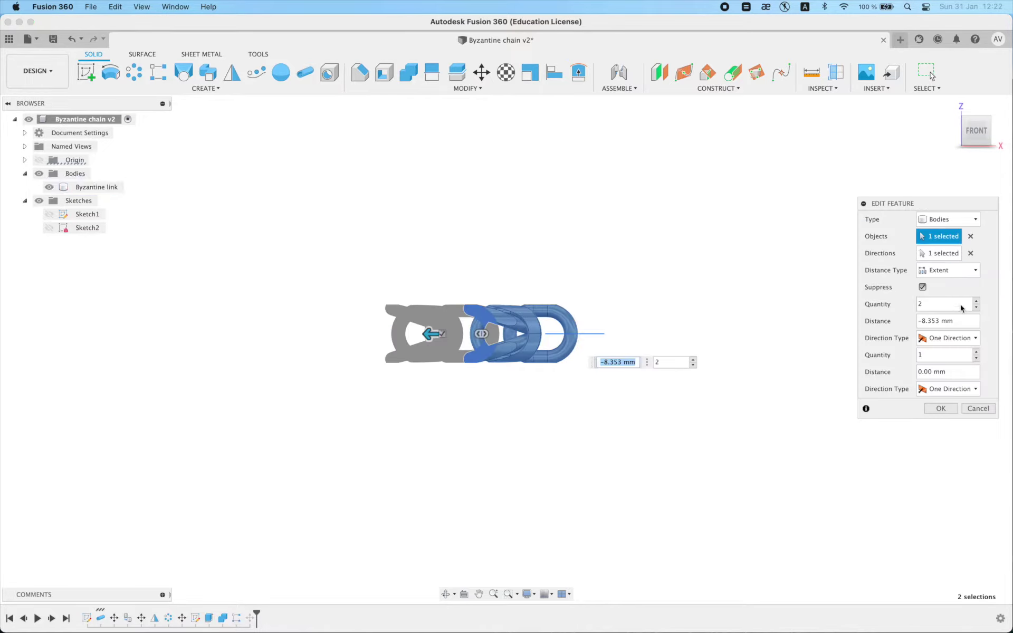
click(941, 408)
mouse_move(584, 280)
shift+middle_down()
mouse_move(600, 326)
mouse_move(640, 319)
mouse_move(588, 283)
mouse_move(596, 240)
mouse_move(549, 278)
shift+middle_up()
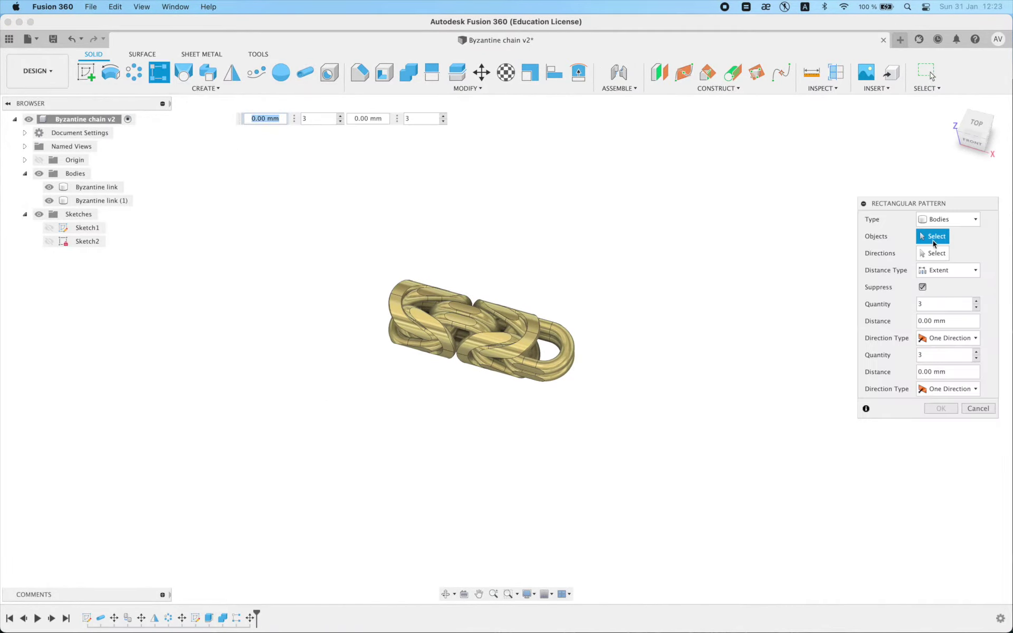
Pattern both links together along the chain direction
click(554, 359)
click(401, 316)
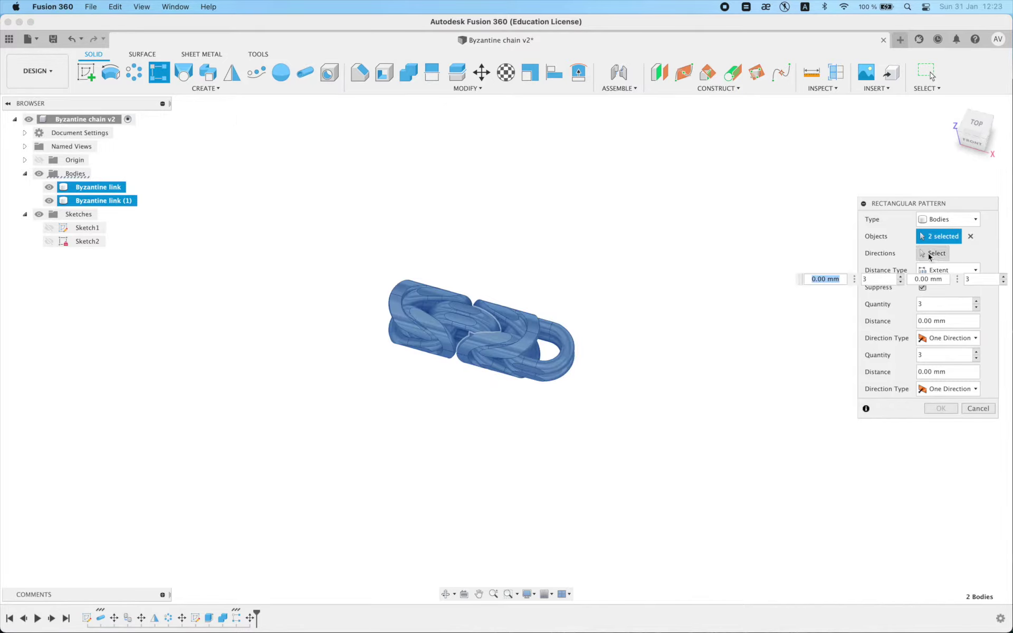
click(933, 253)
click(612, 339)
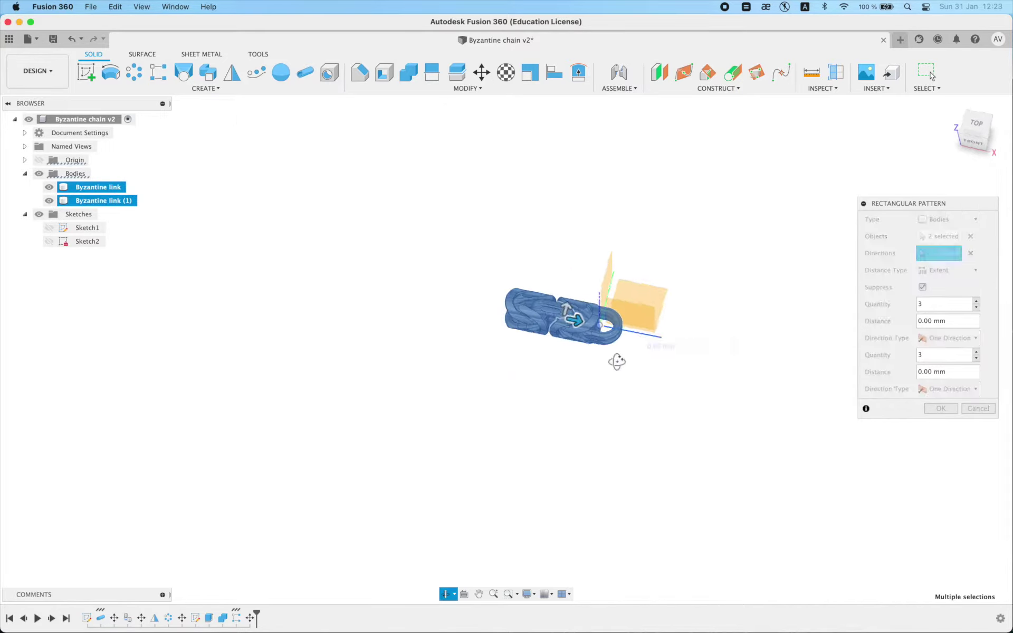
shift+middle_drag(612, 339, 588, 336)
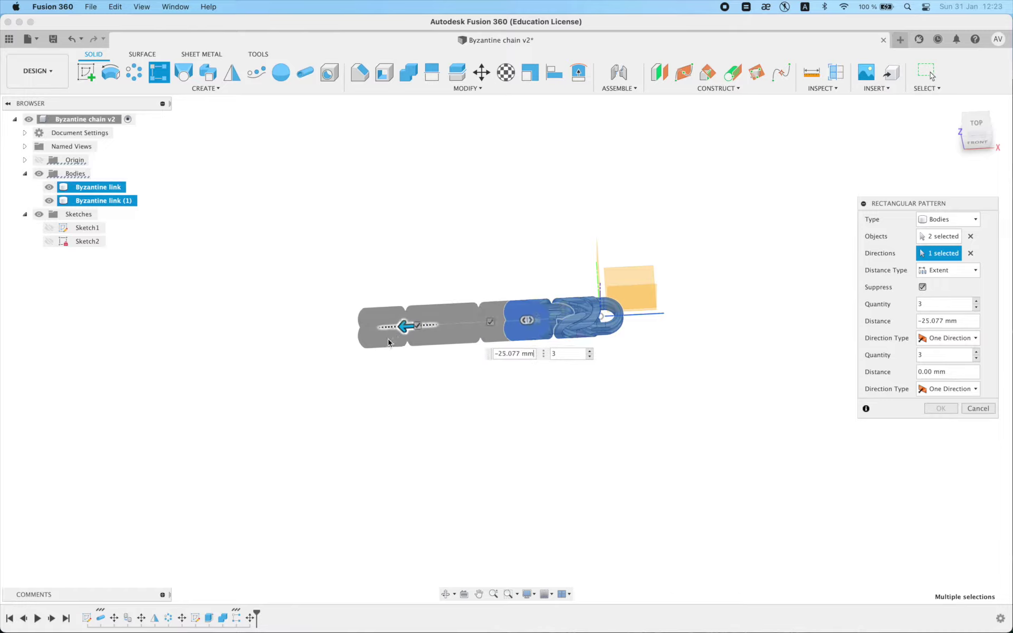
drag(467, 329, 358, 328)
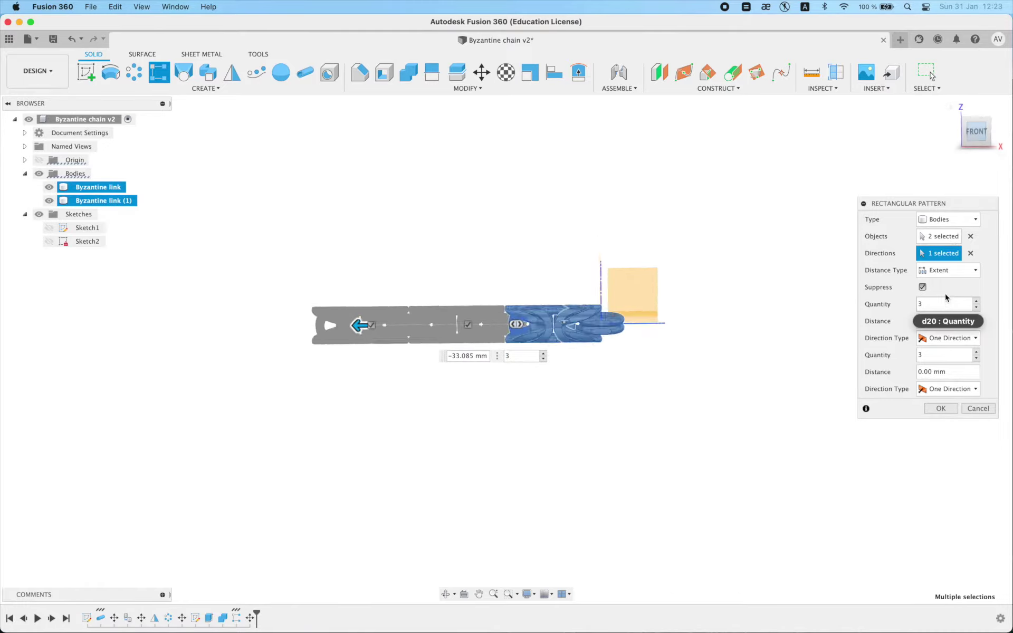
Use 3 copies at −16.7 mm spacing for six links, and set the first pattern to −8.35 mm
click(947, 270)
click(941, 296)
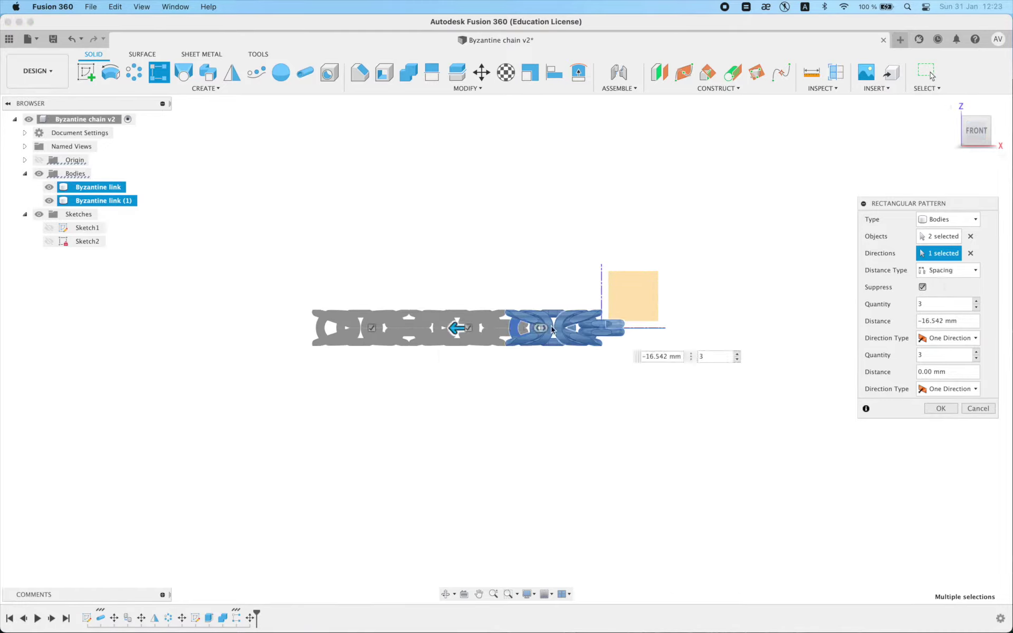
scroll(501, 346, up, 3)
scroll(386, 319, up, 2)
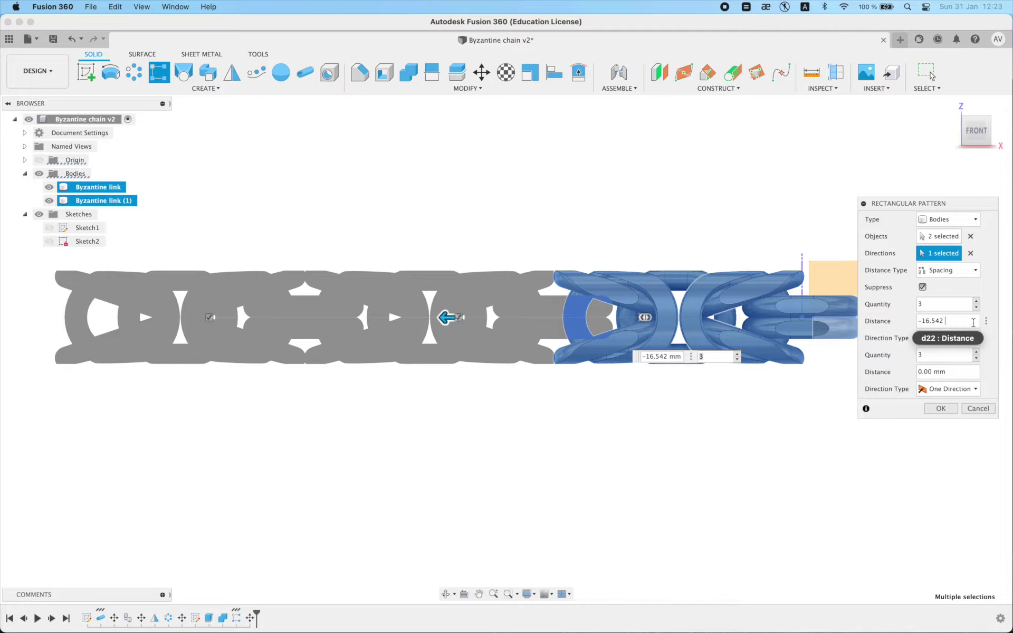
text(7)
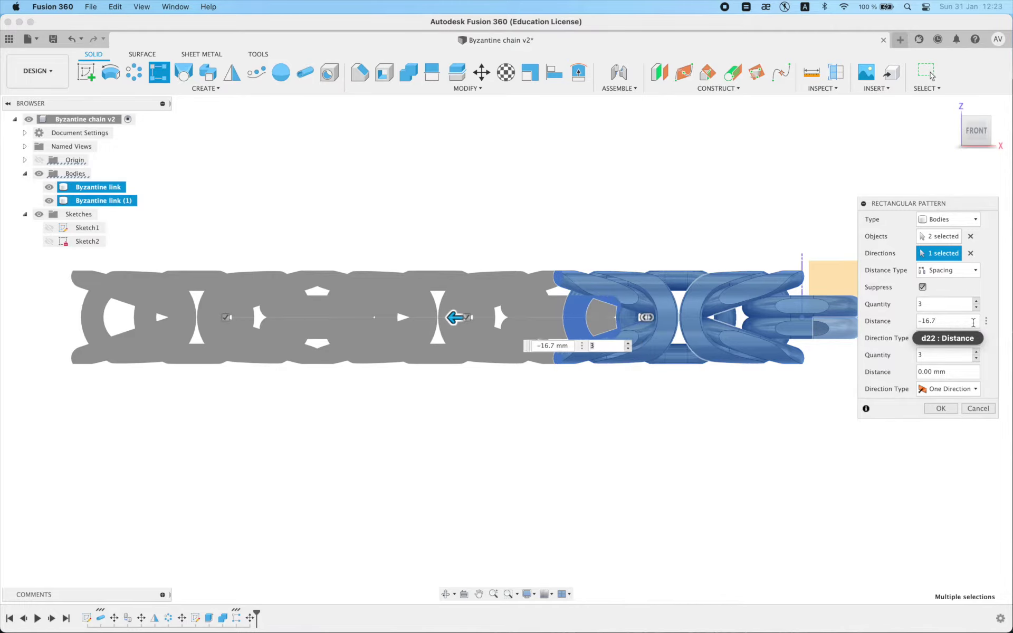
key(Return)
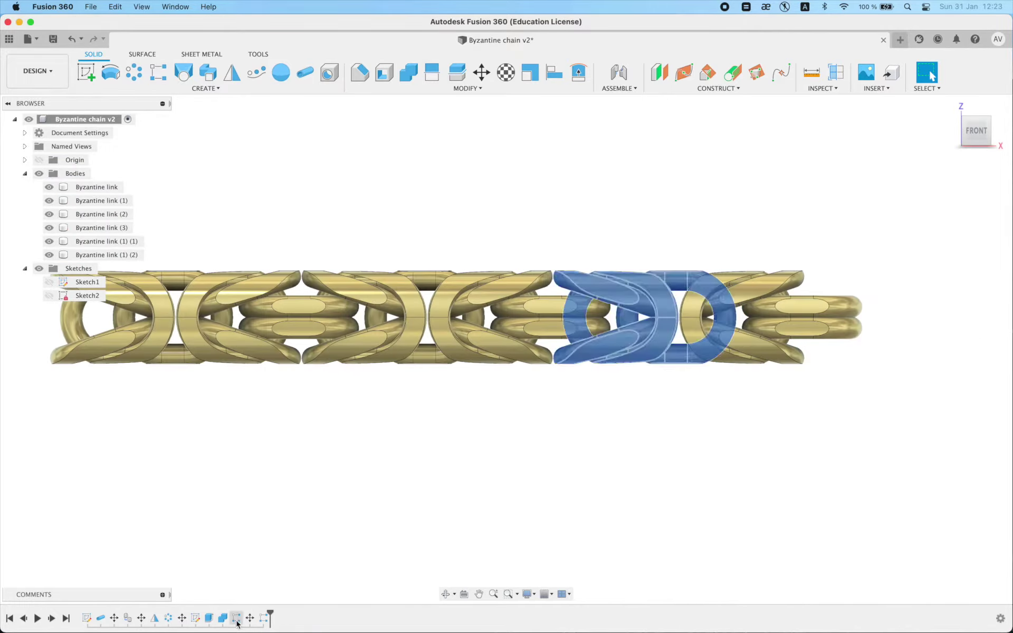
double_click(236, 623)
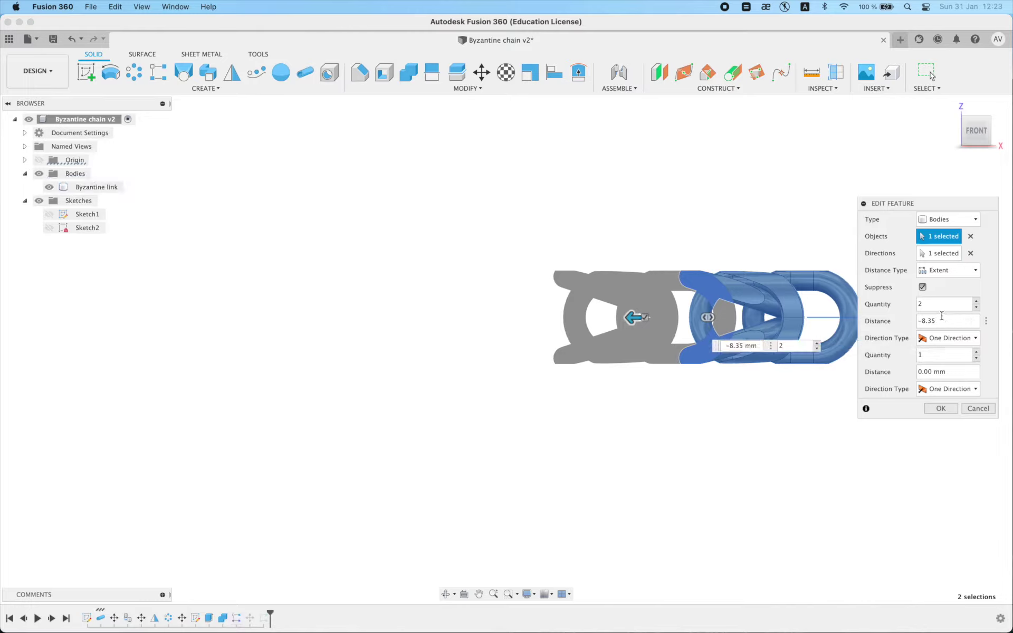
click(941, 408)
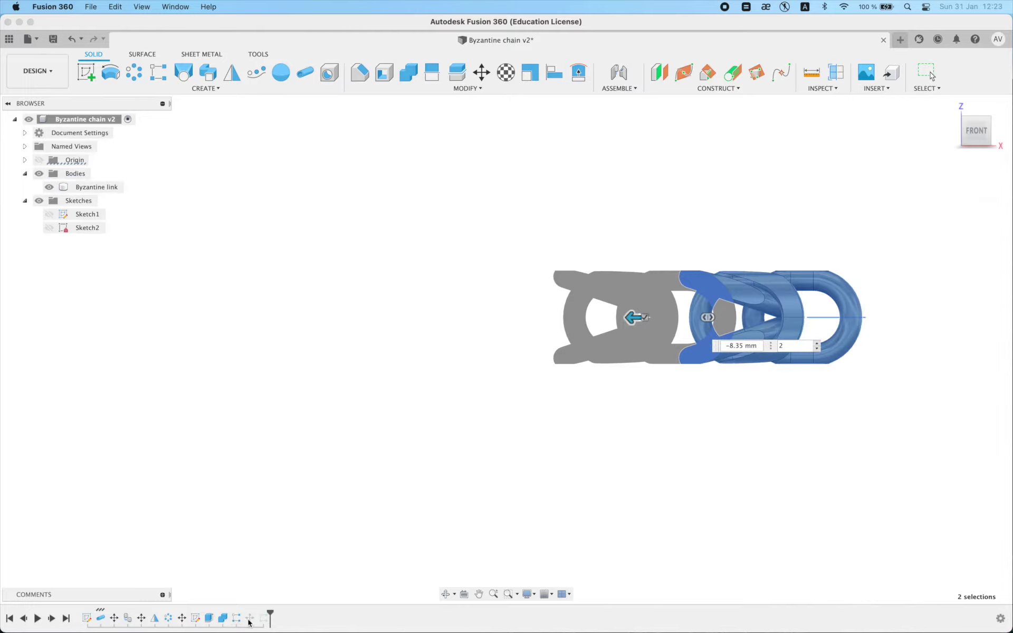
Set the three-copy pattern's distance to the expression d22*2 for a continuous six-link chain
double_click(265, 619)
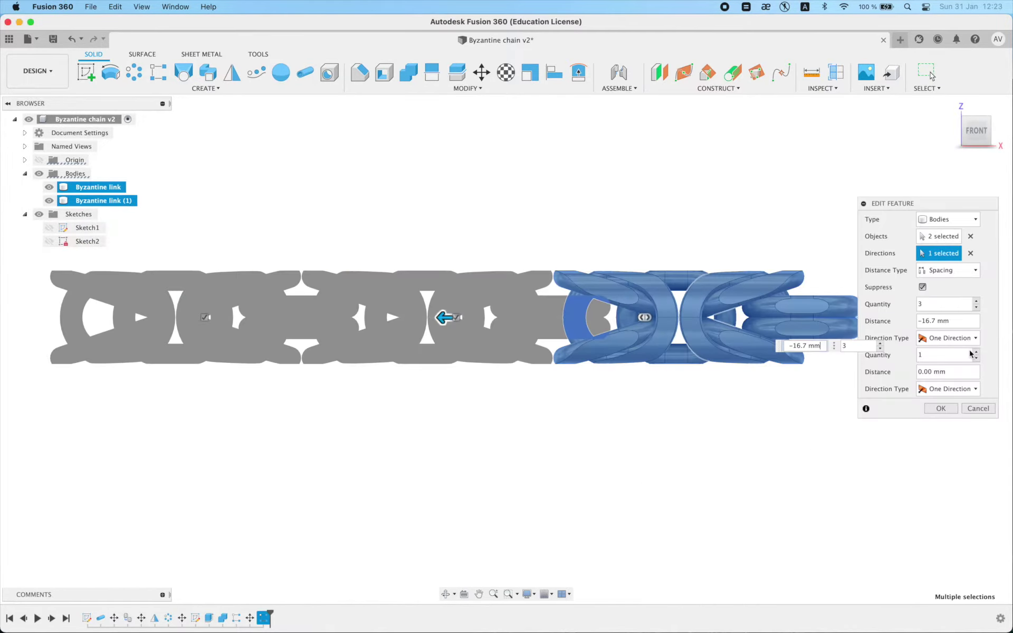
triple_click(960, 322)
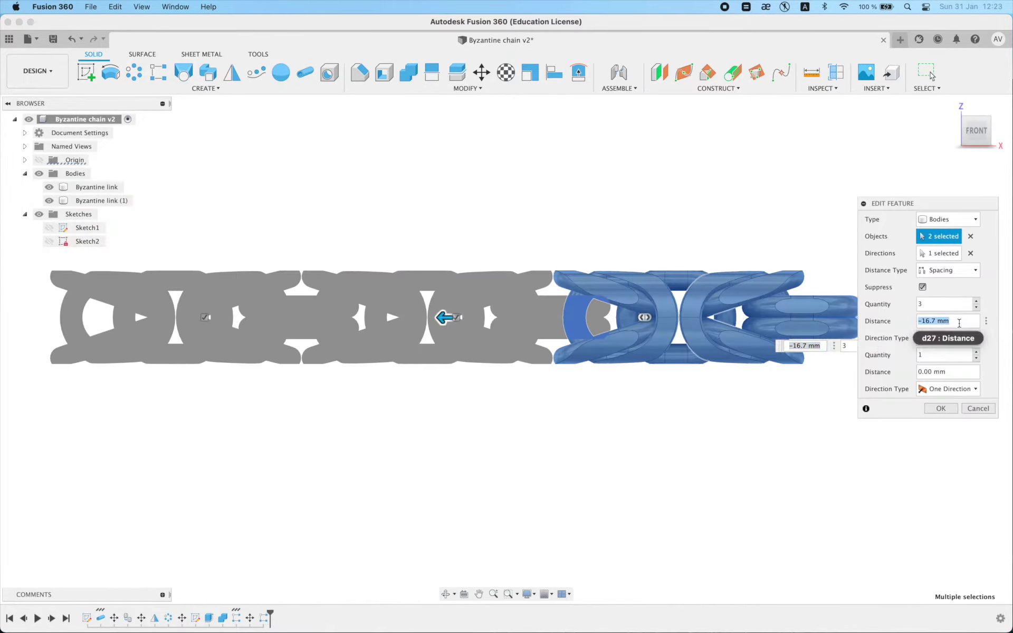
text(-d22)
key(Return)
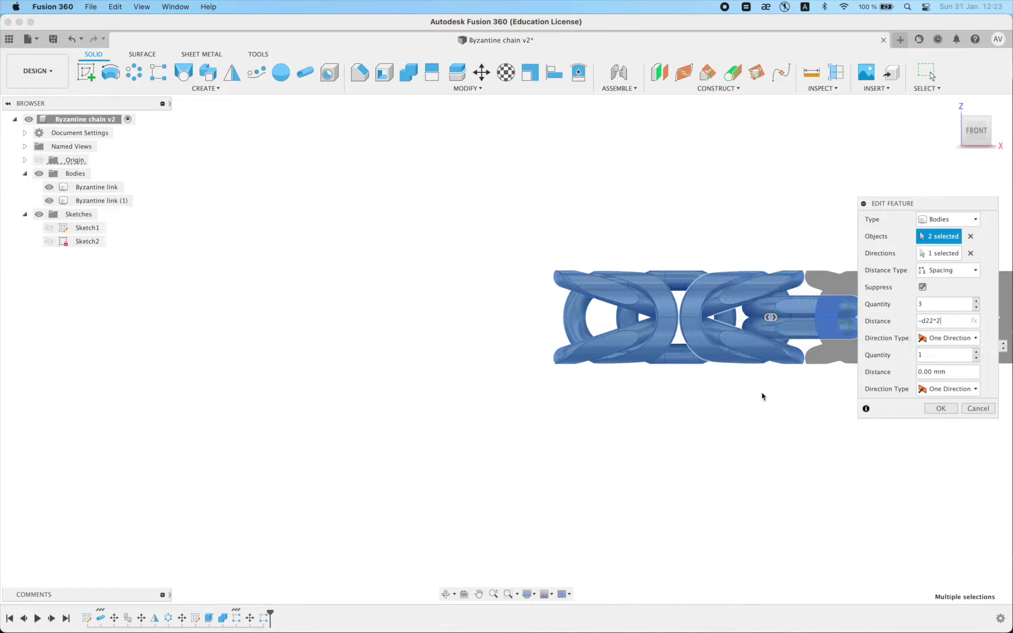
middle_drag(750, 393, 699, 393)
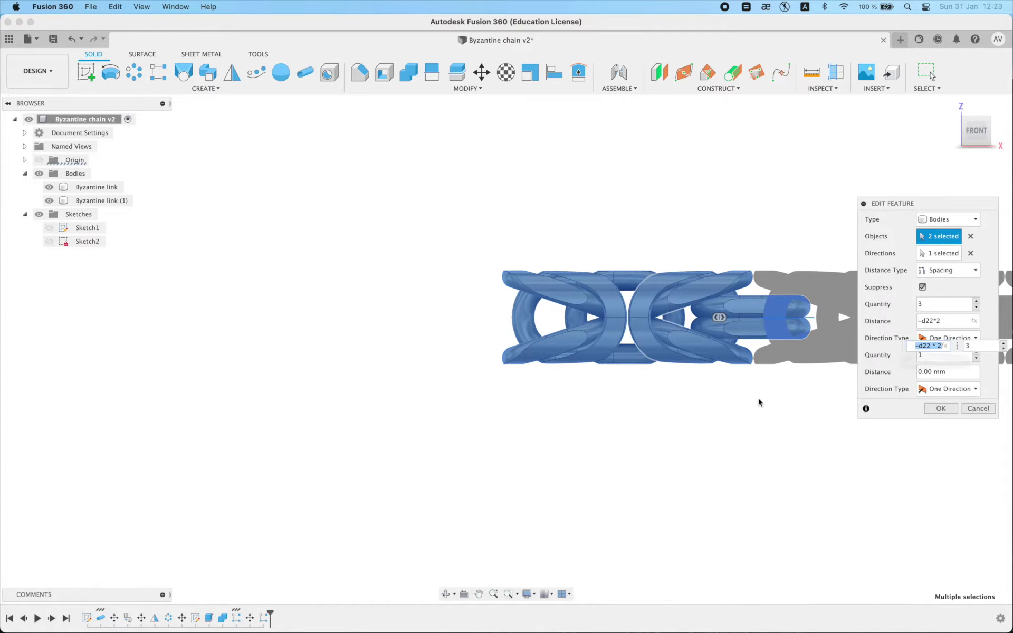
middle_drag(759, 403, 611, 402)
scroll(592, 407, down, 2)
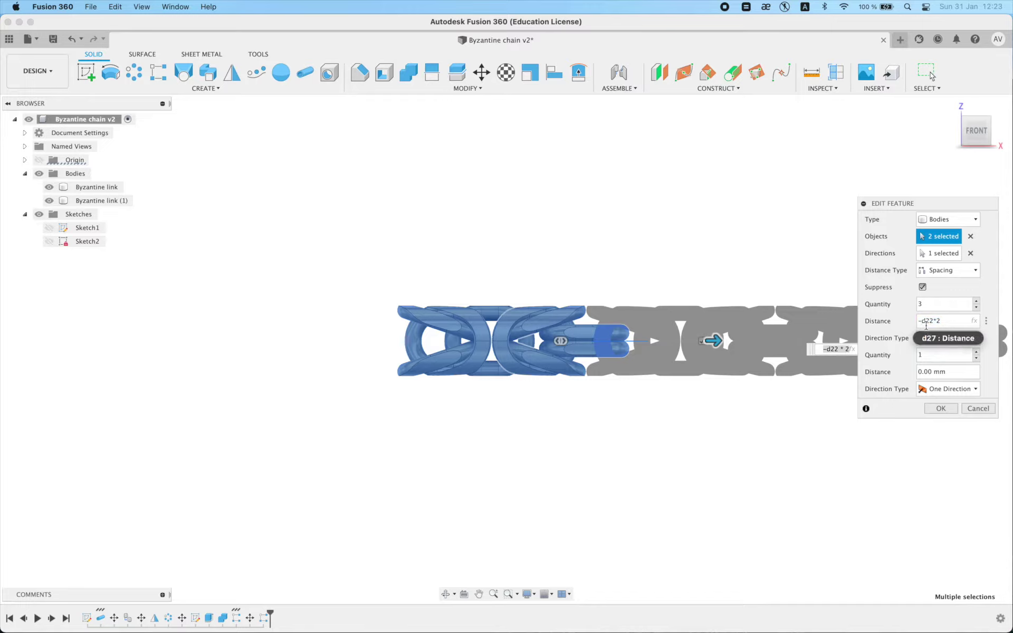
key(BackSpace)
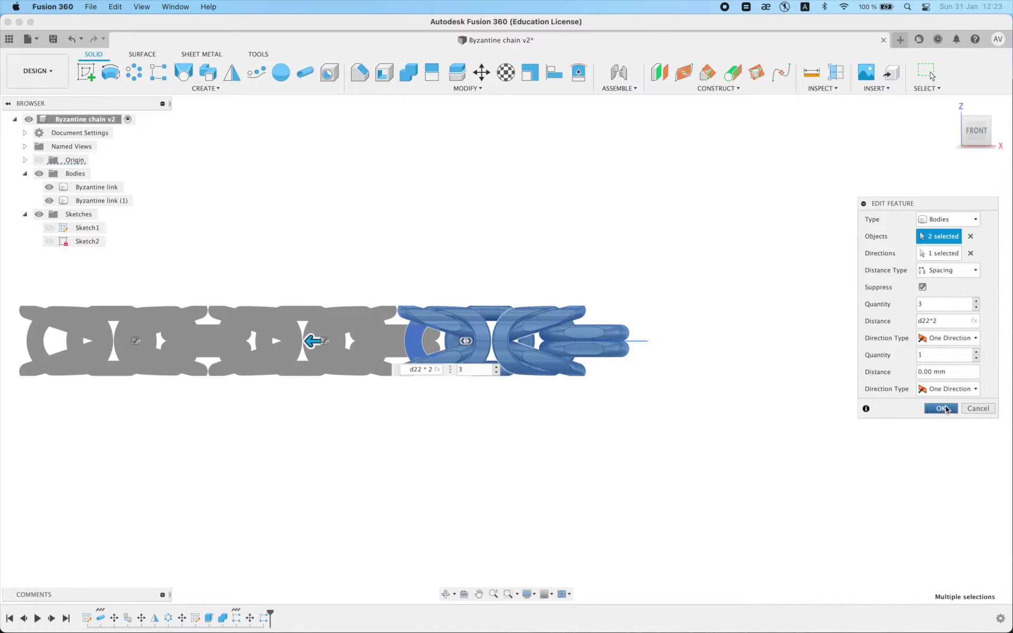
click(941, 409)
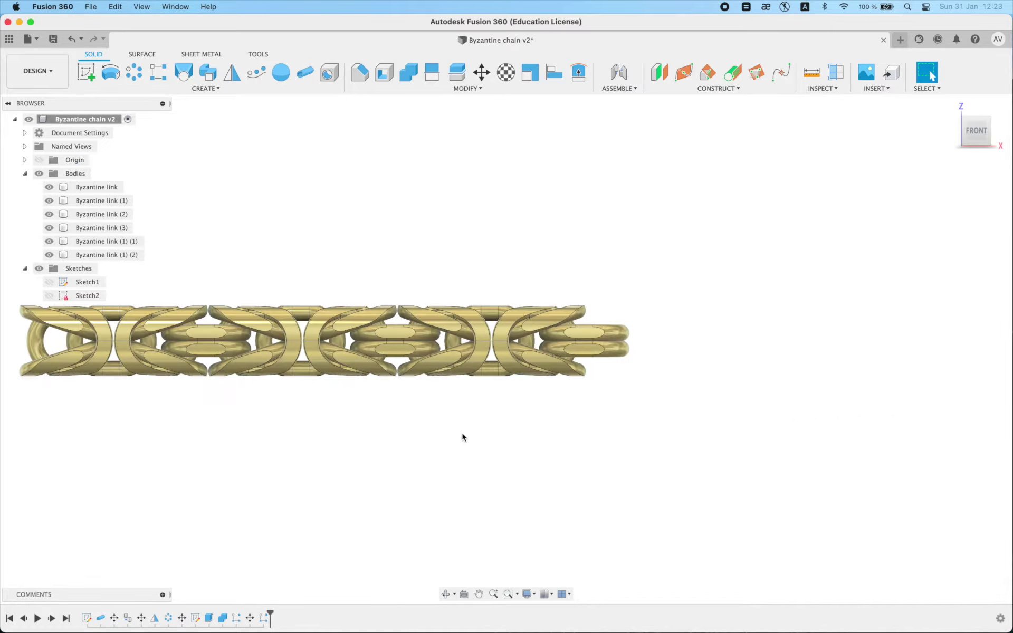
Save the six-link chain as version v3, then orbit around it to inspect it
mouse_move(461, 436)
shift+middle_down()
mouse_move(396, 432)
mouse_move(527, 437)
mouse_move(551, 481)
shift+middle_up()
key(super+s)
key(Return)
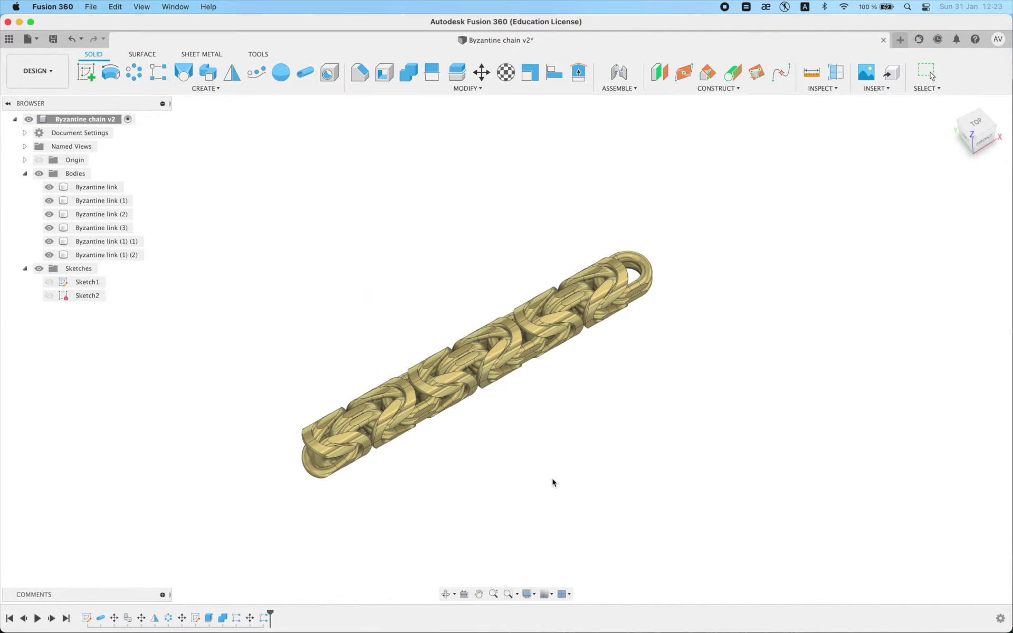
scroll(565, 443, up, 3)
mouse_move(567, 448)
shift+middle_down()
mouse_move(597, 434)
mouse_move(567, 400)
mouse_move(463, 388)
mouse_move(470, 375)
shift+middle_up()
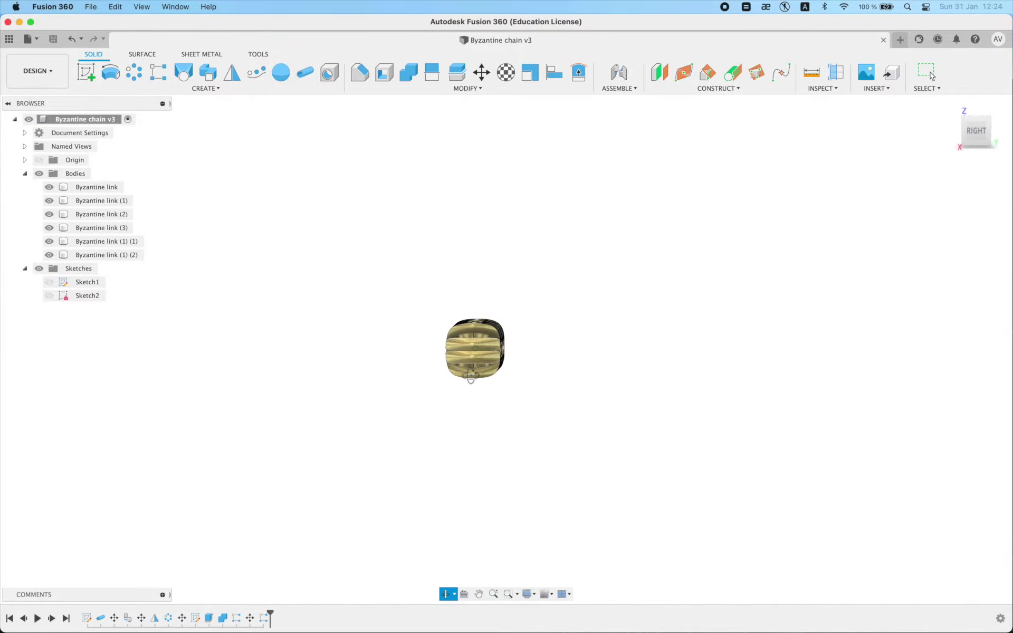
mouse_move(471, 376)
shift+middle_down()
mouse_move(554, 391)
mouse_move(572, 403)
mouse_move(554, 427)
shift+middle_up()
scroll(362, 474, up, 2)
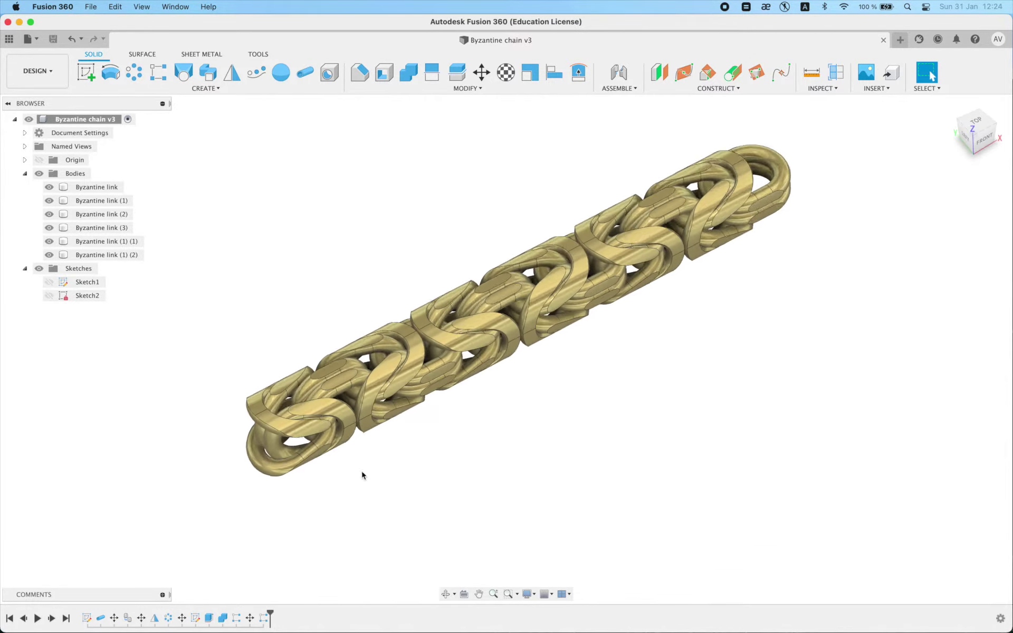
mouse_move(362, 475)
middle_down()
mouse_move(448, 490)
mouse_move(511, 468)
mouse_move(491, 513)
mouse_move(509, 464)
mouse_move(552, 427)
mouse_move(494, 434)
mouse_move(529, 475)
mouse_move(658, 409)
mouse_move(606, 401)
middle_up()
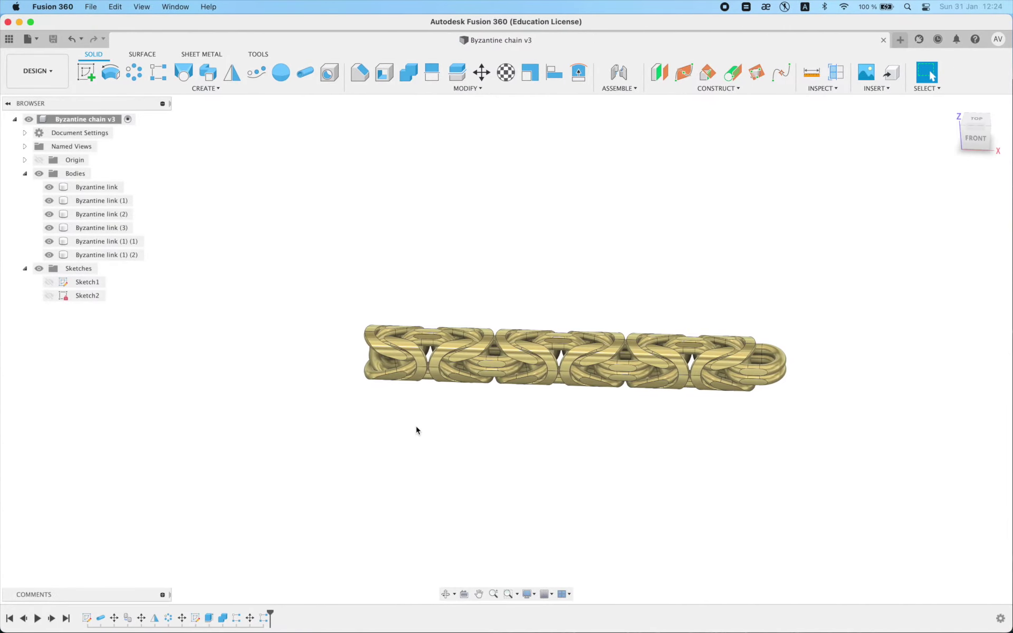
shift+middle_drag(417, 430, 467, 430)
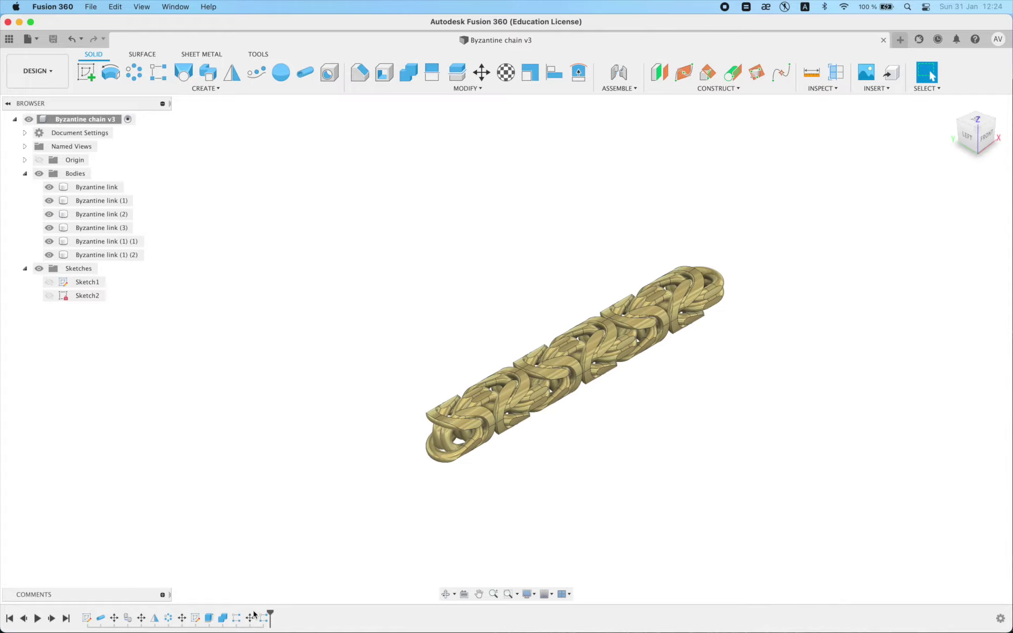
Roll the timeline back three features to a single link and snap to the FRONT view
click(24, 620)
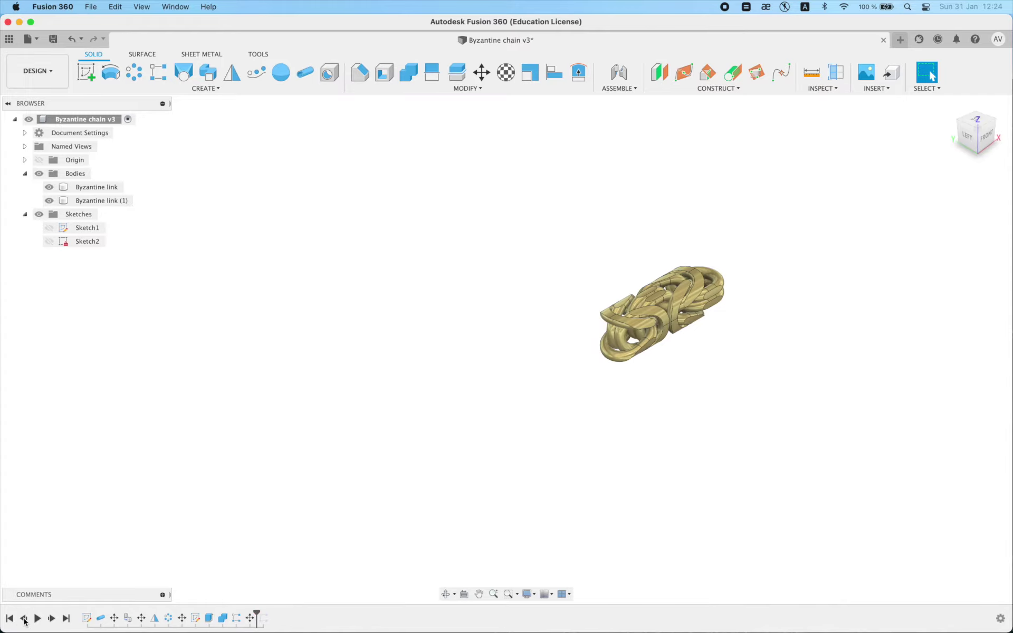
click(25, 620)
click(24, 619)
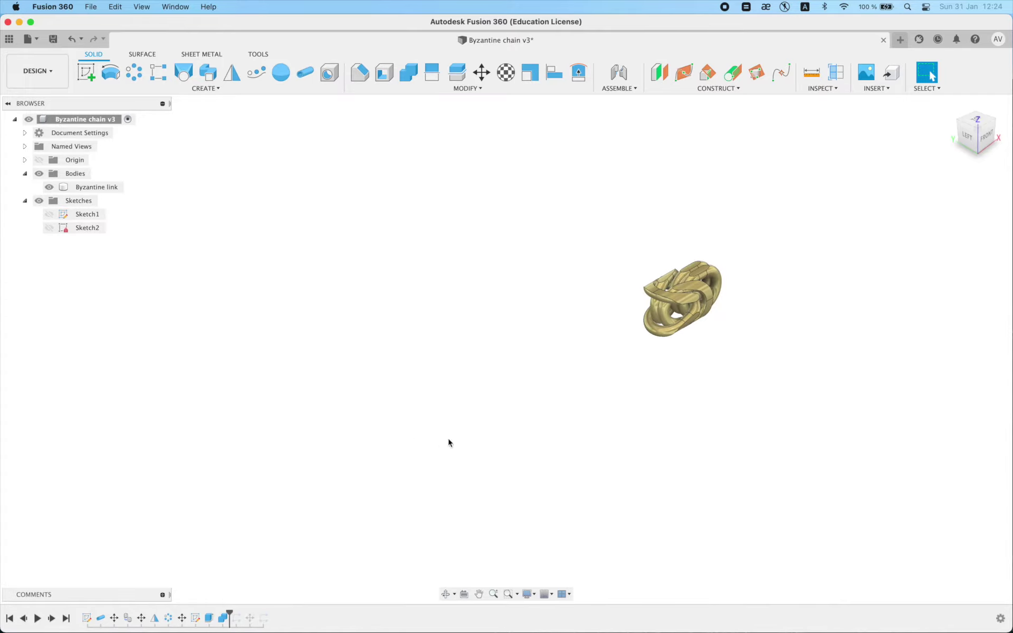
shift+middle_drag(449, 442, 434, 416)
click(973, 132)
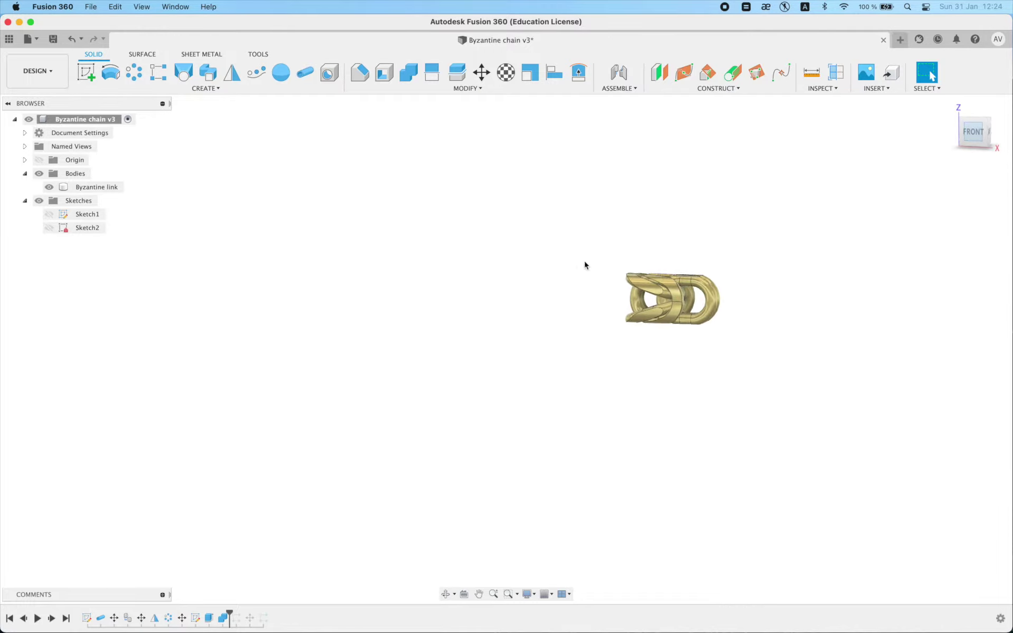
Start a sketch on the front plane and draw a fit-point spline from the link outward
click(86, 71)
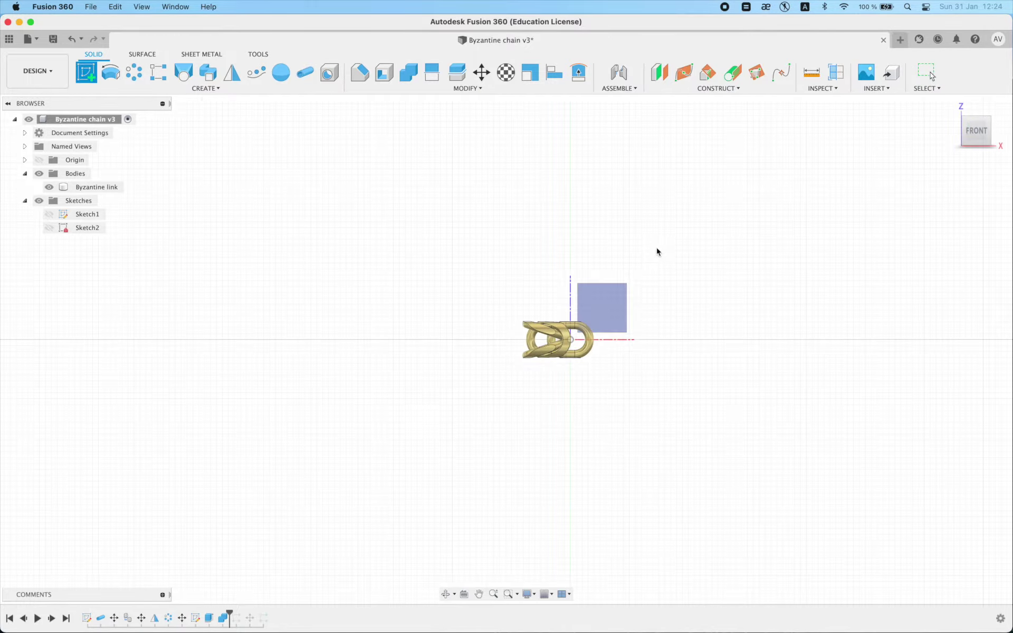
click(644, 271)
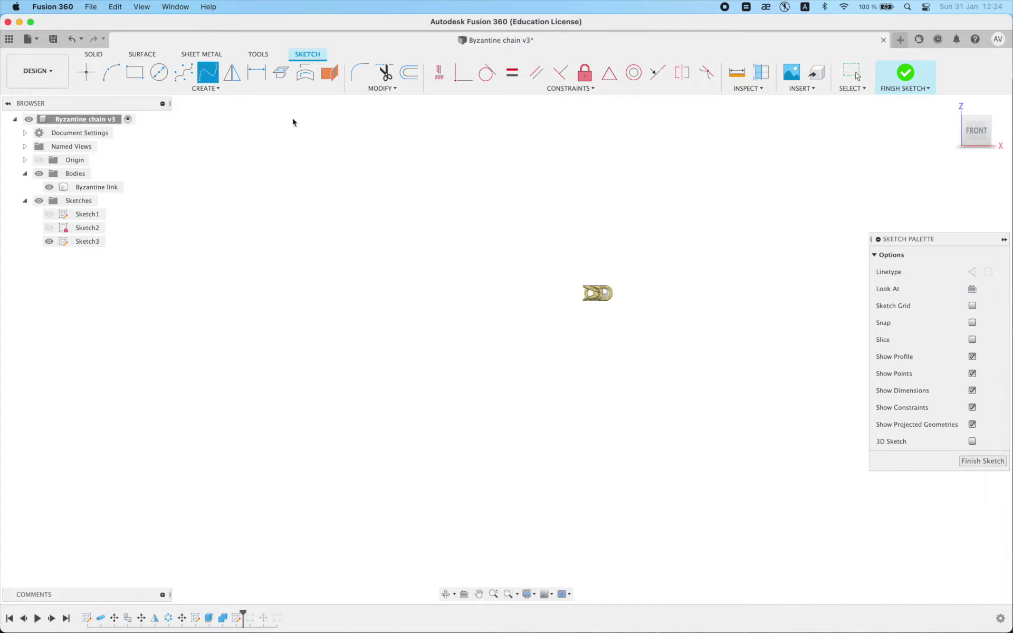
scroll(608, 293, up, 2)
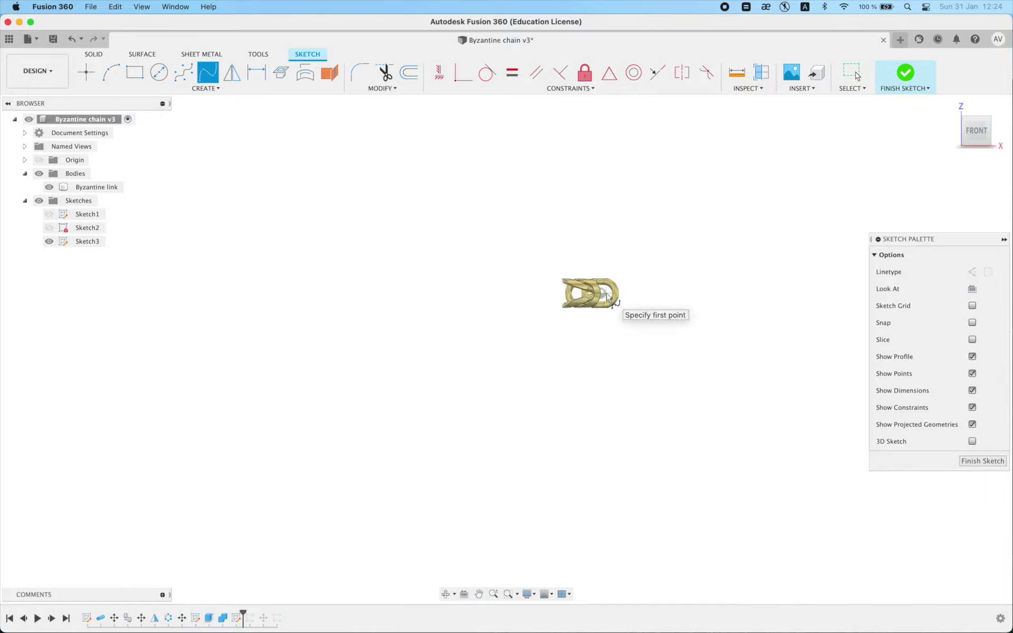
scroll(604, 295, up, 2)
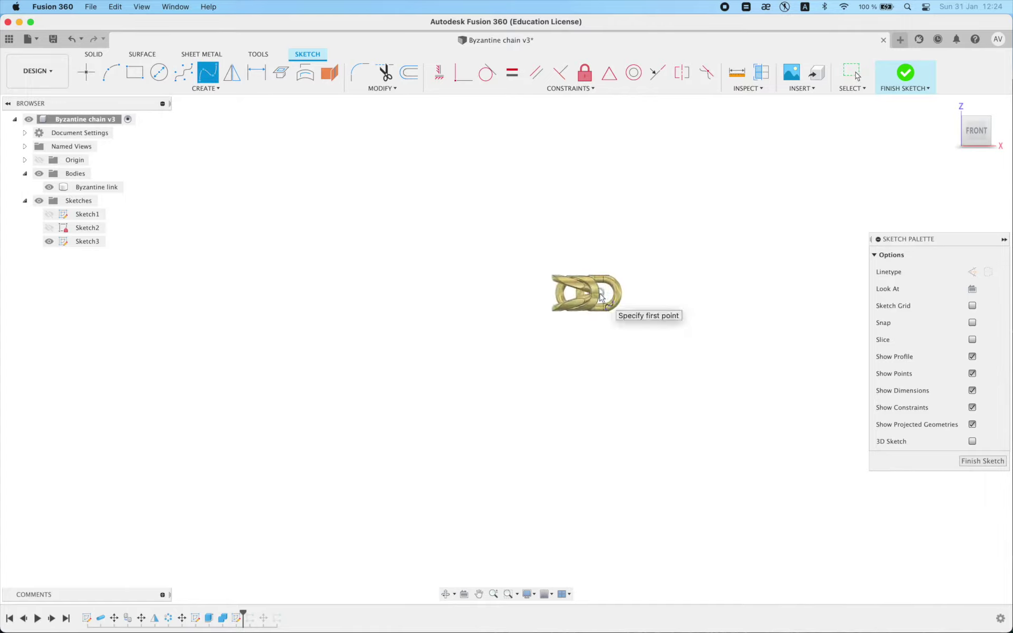
scroll(600, 295, down, 3)
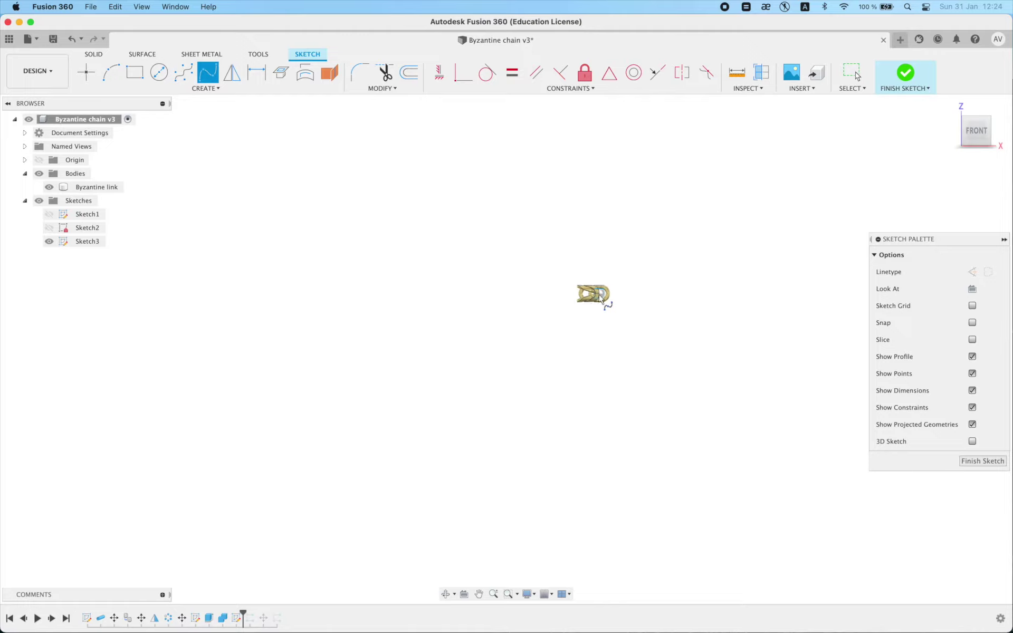
click(504, 273)
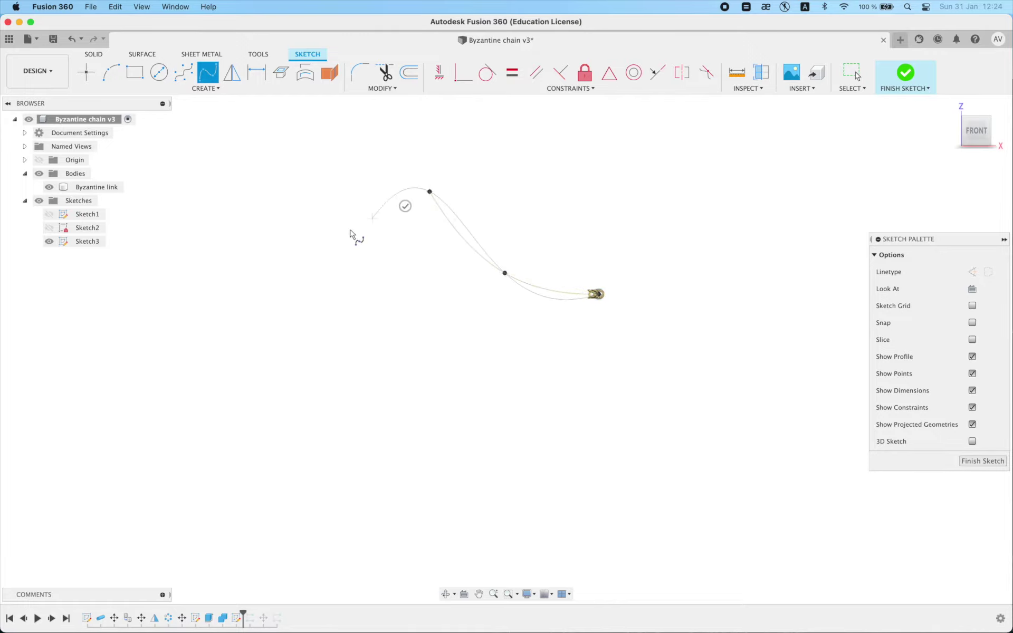
click(327, 260)
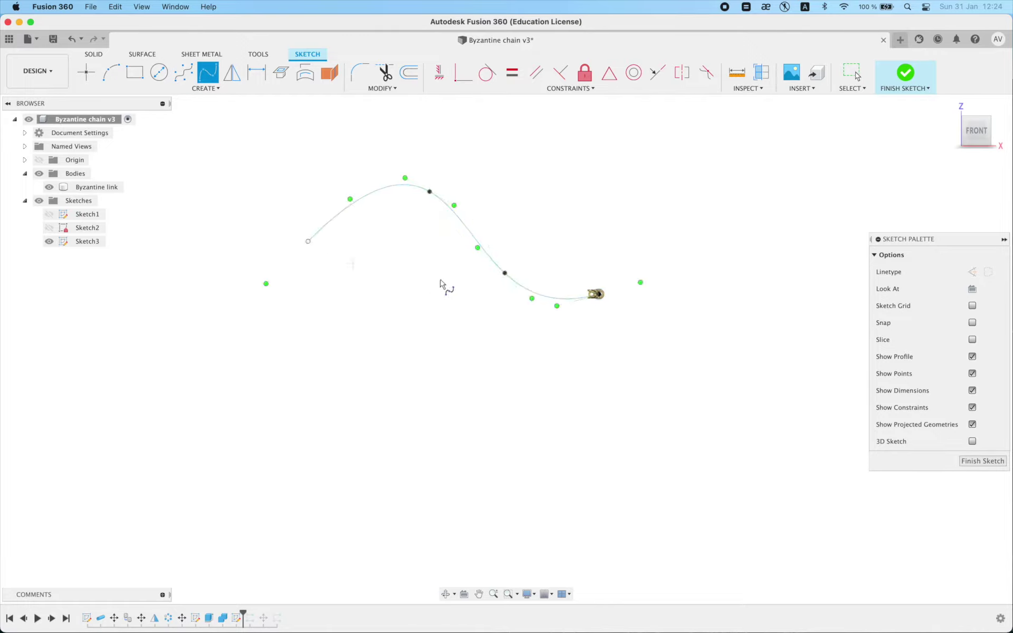
key(Escape)
Make the spline's end tangent horizontal, lower one fit point, and finish the sketch
click(444, 78)
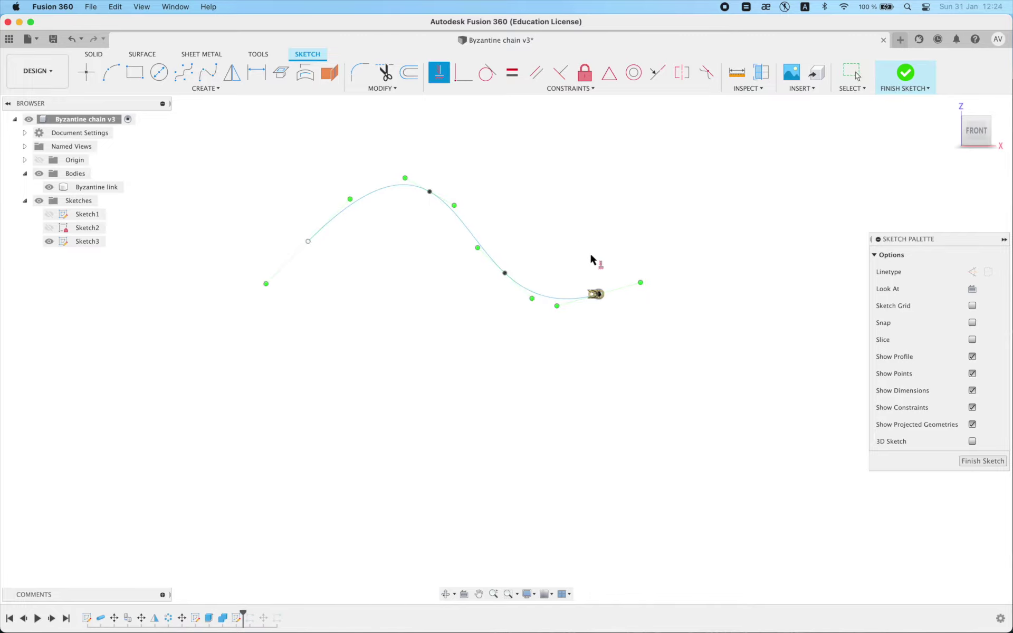
click(625, 288)
scroll(587, 303, up, 5)
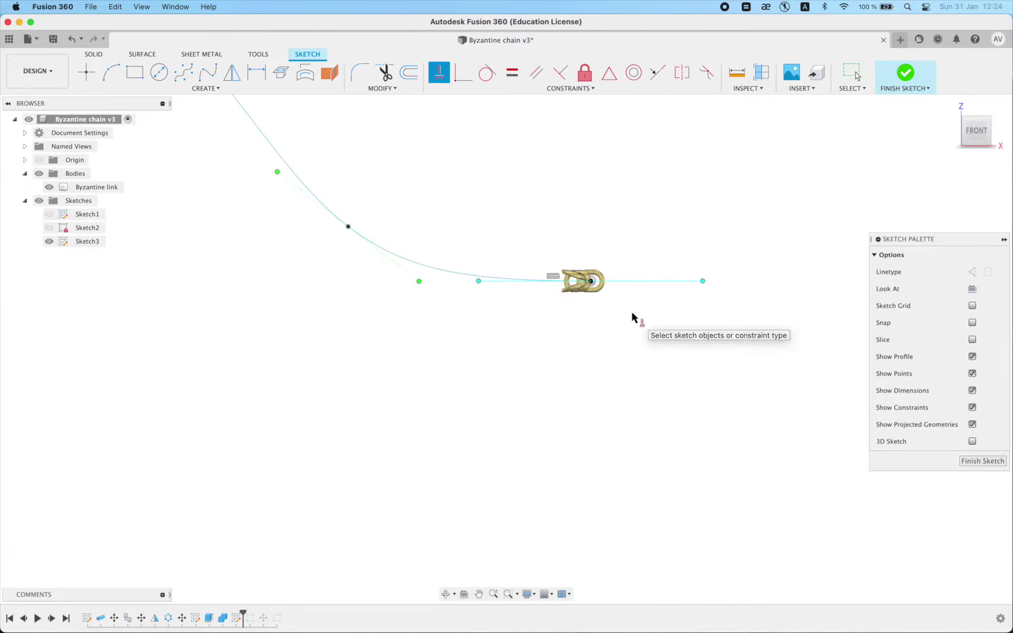
key(Escape)
scroll(632, 314, down, 4)
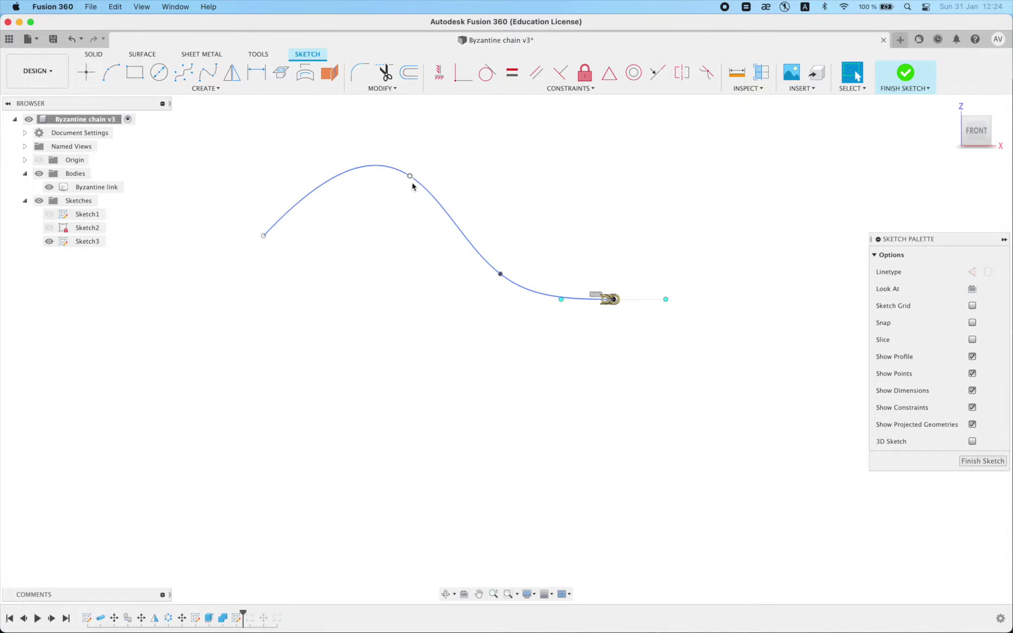
drag(411, 176, 416, 216)
key(Escape)
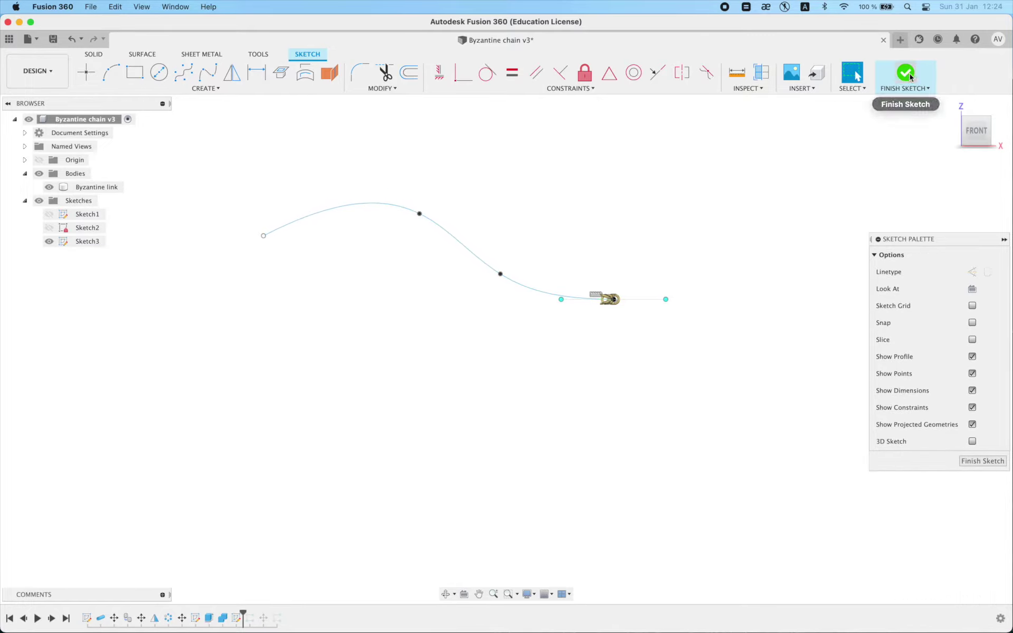
click(892, 87)
Start a Pattern on Path using the Byzantine link as object and the spline as path
scroll(596, 237, up, 5)
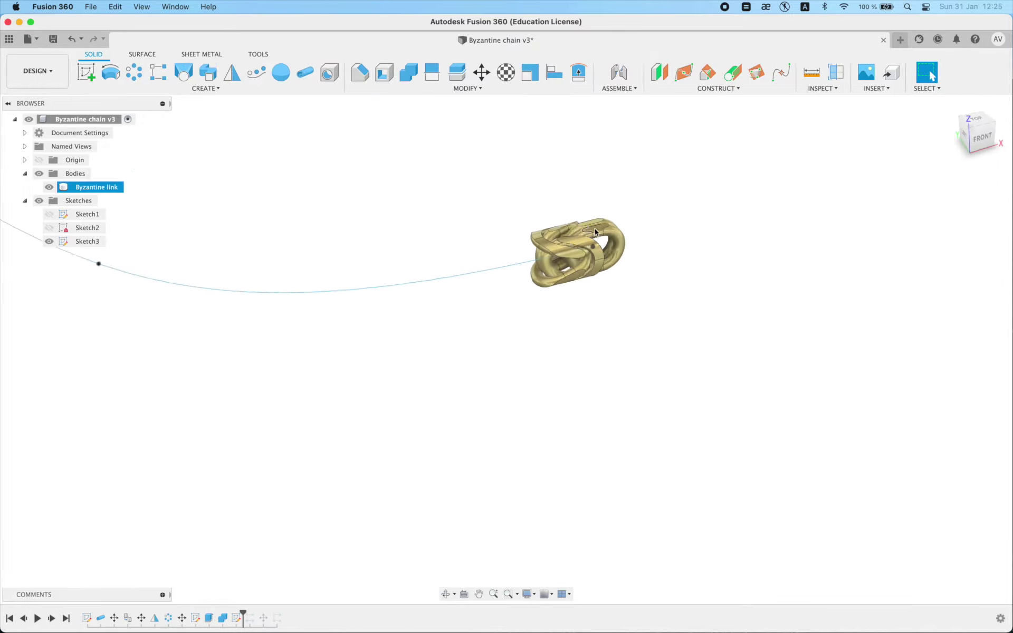
scroll(594, 229, up, 2)
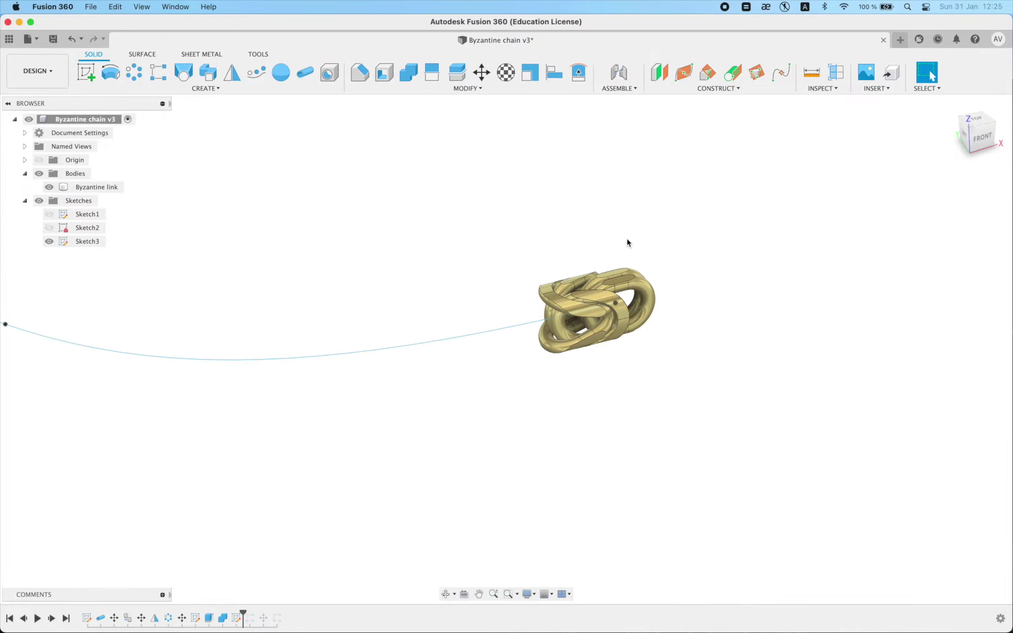
click(261, 78)
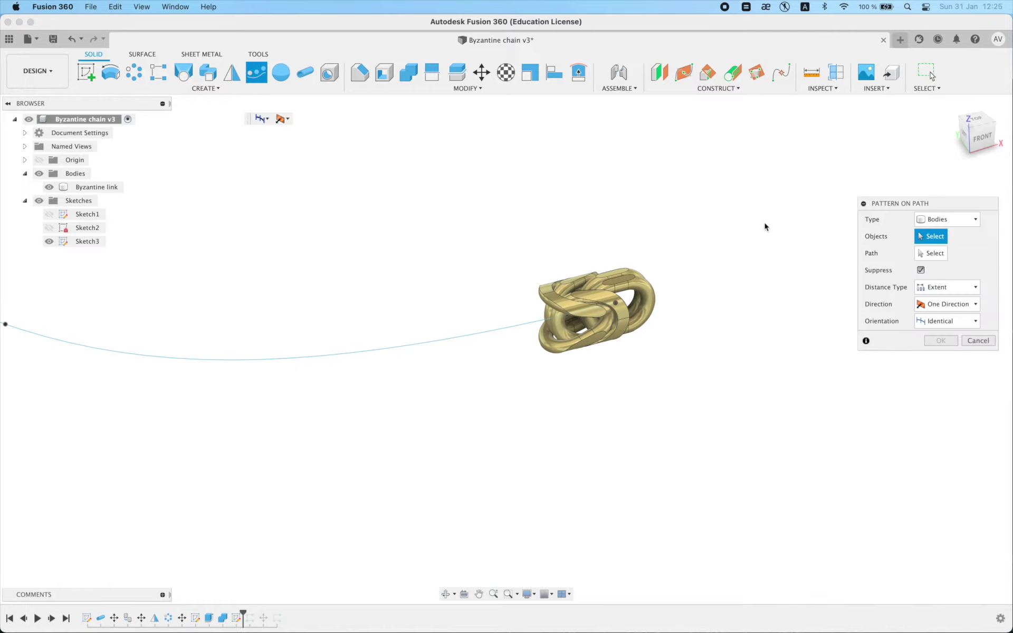
click(644, 303)
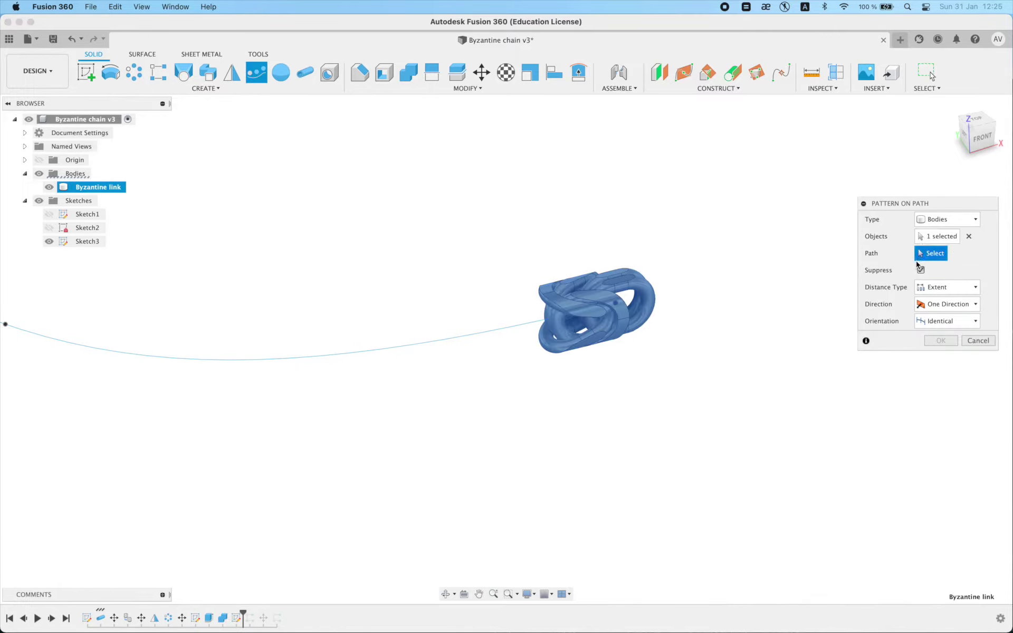
click(553, 327)
shift+middle_drag(667, 242, 813, 184)
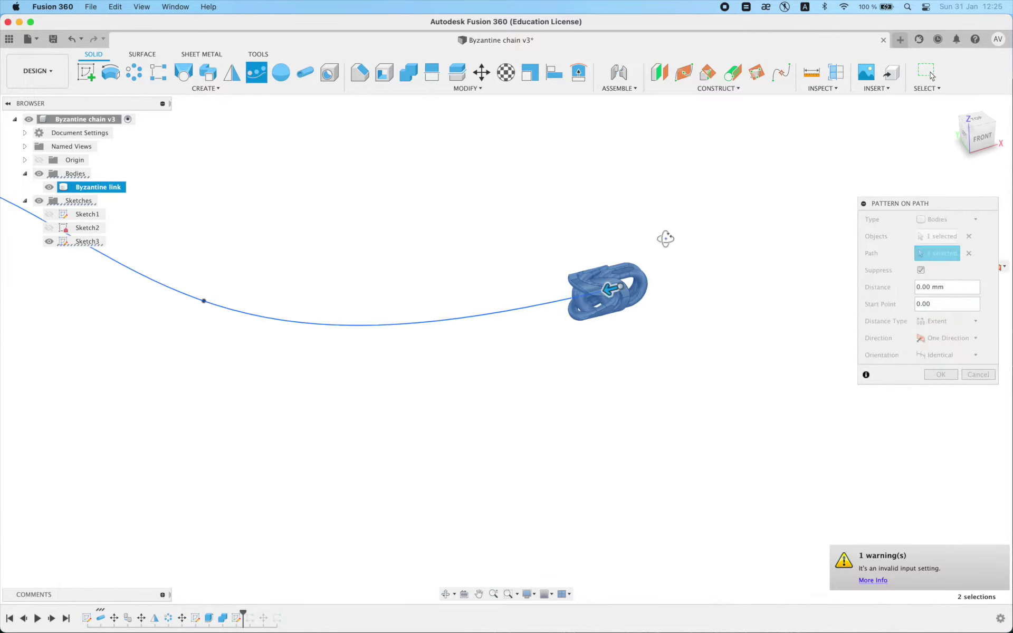
middle_drag(607, 272, 697, 338)
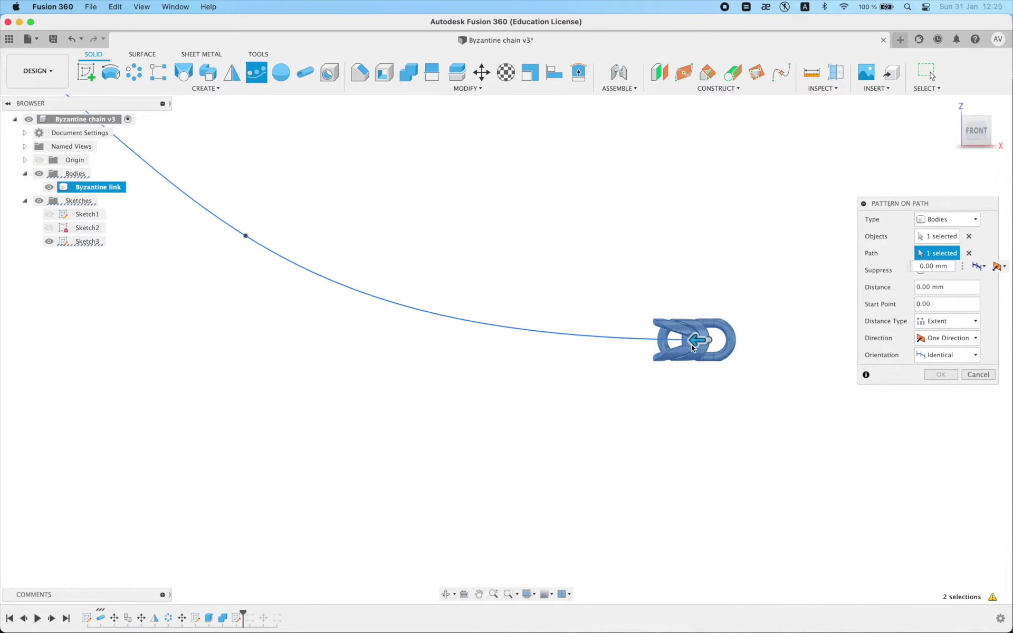
scroll(700, 341, up, 3)
drag(700, 341, 484, 327)
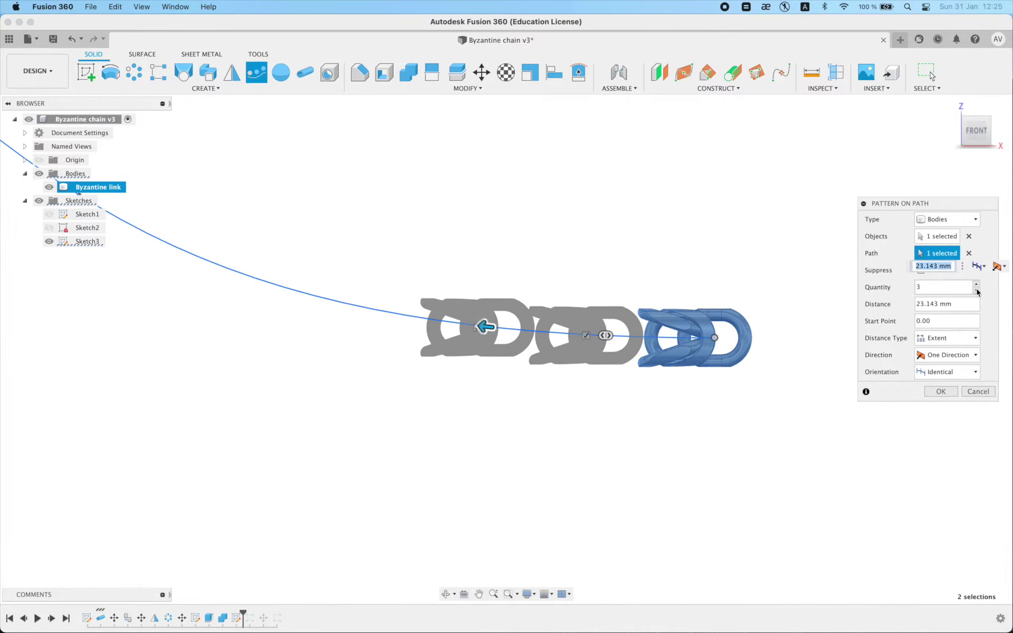
Set quantity 2, Path Direction orientation and 10.363 mm distance, then confirm the pattern
click(946, 372)
click(942, 400)
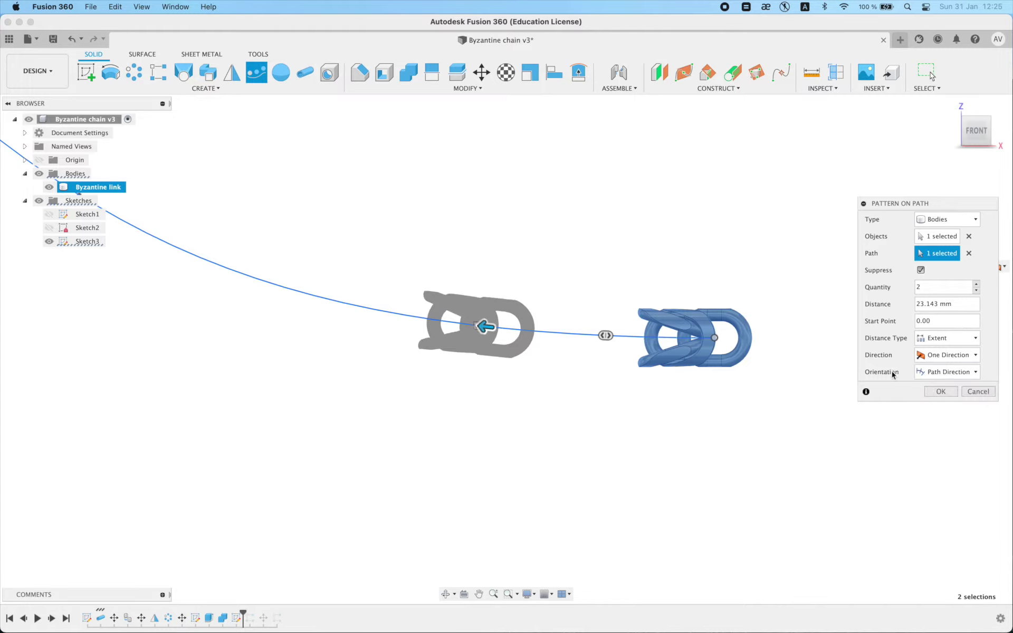
scroll(708, 346, up, 3)
scroll(709, 345, up, 2)
drag(694, 342, 623, 343)
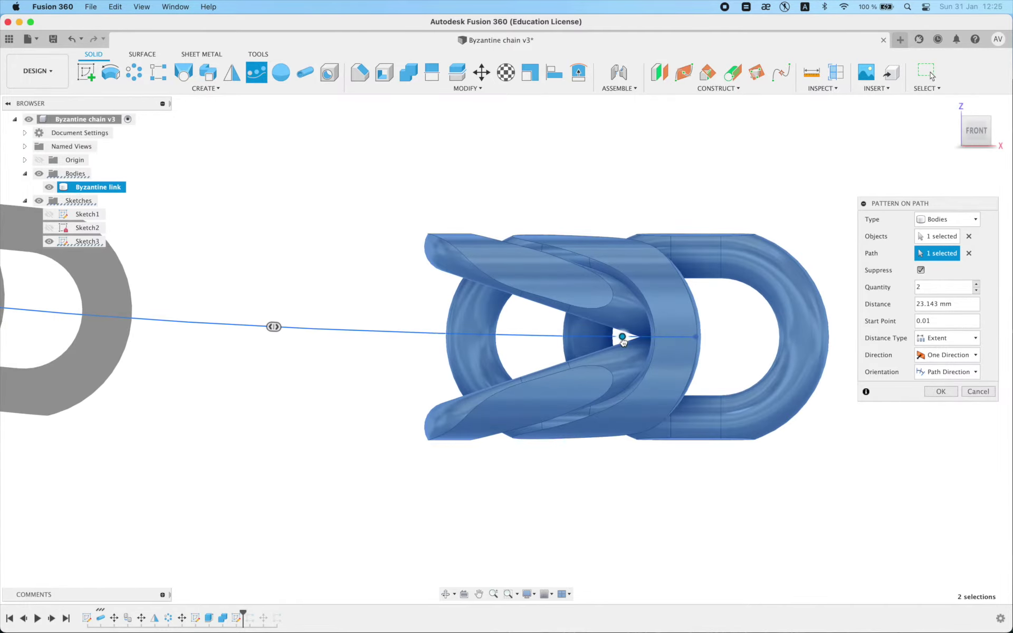
scroll(625, 340, down, 3)
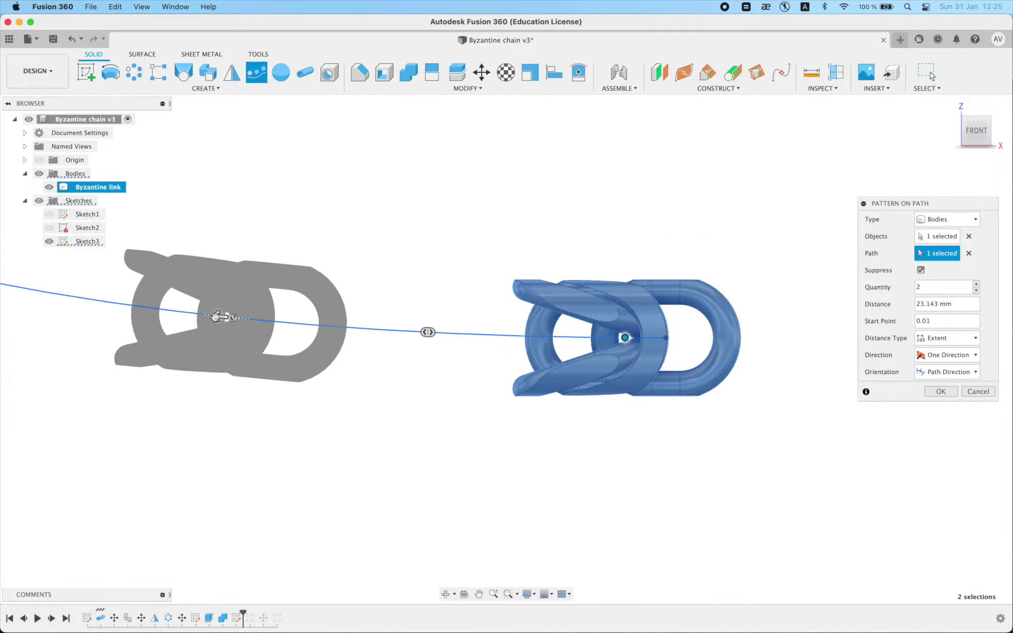
drag(215, 315, 454, 349)
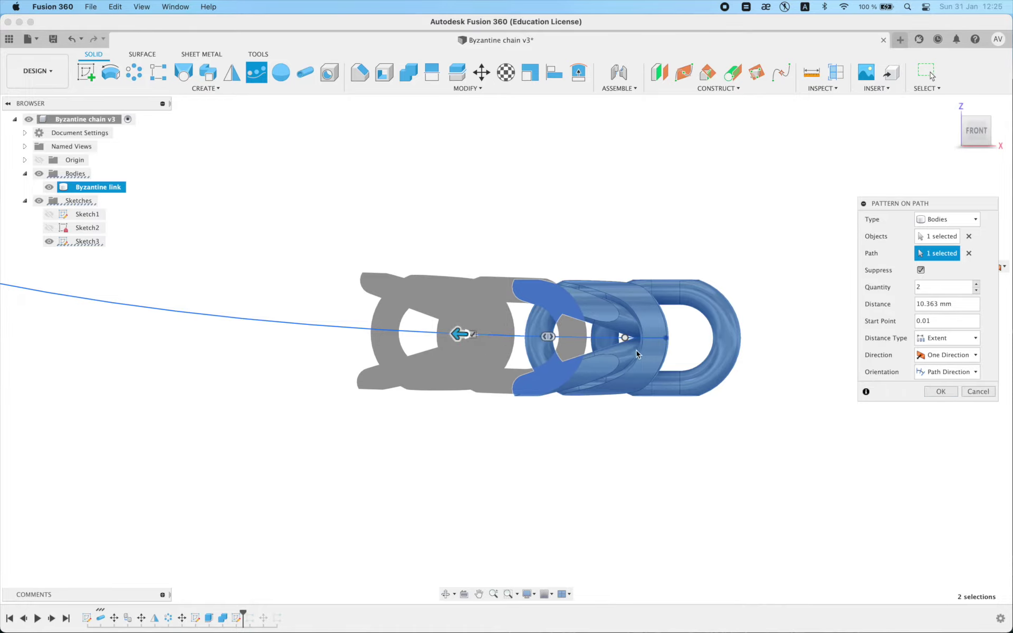
click(941, 391)
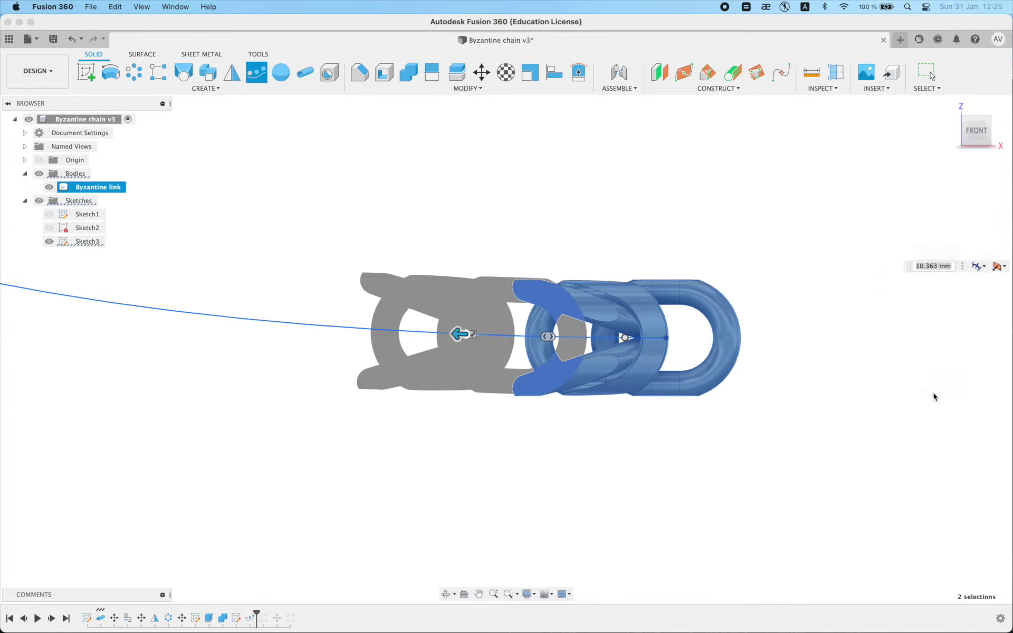
Rotate the right-hand link 90° about an origin axis with Move/Copy
scroll(565, 238, down, 3)
click(480, 78)
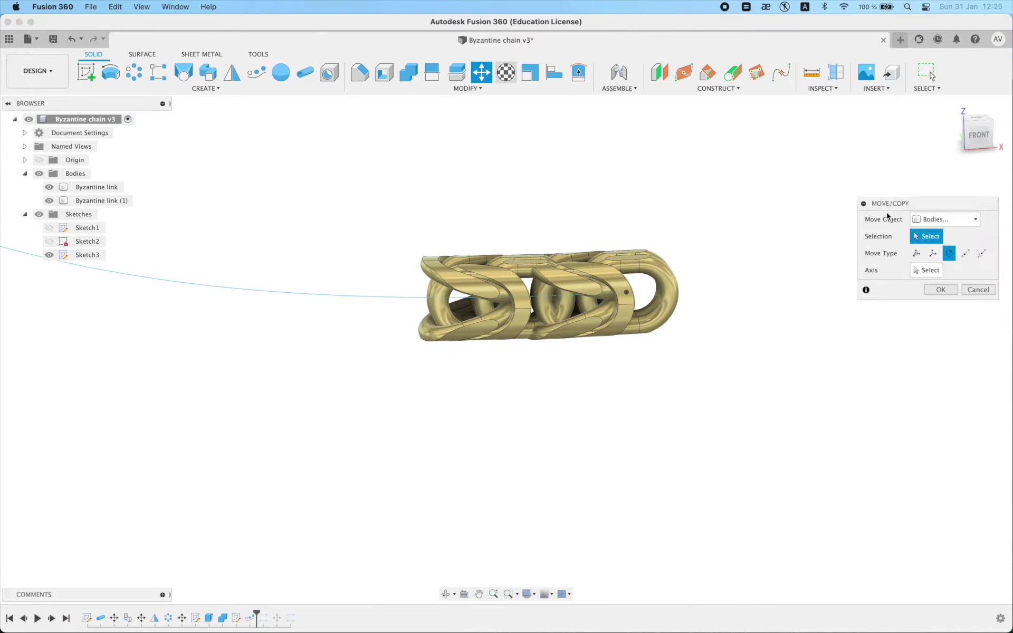
click(670, 264)
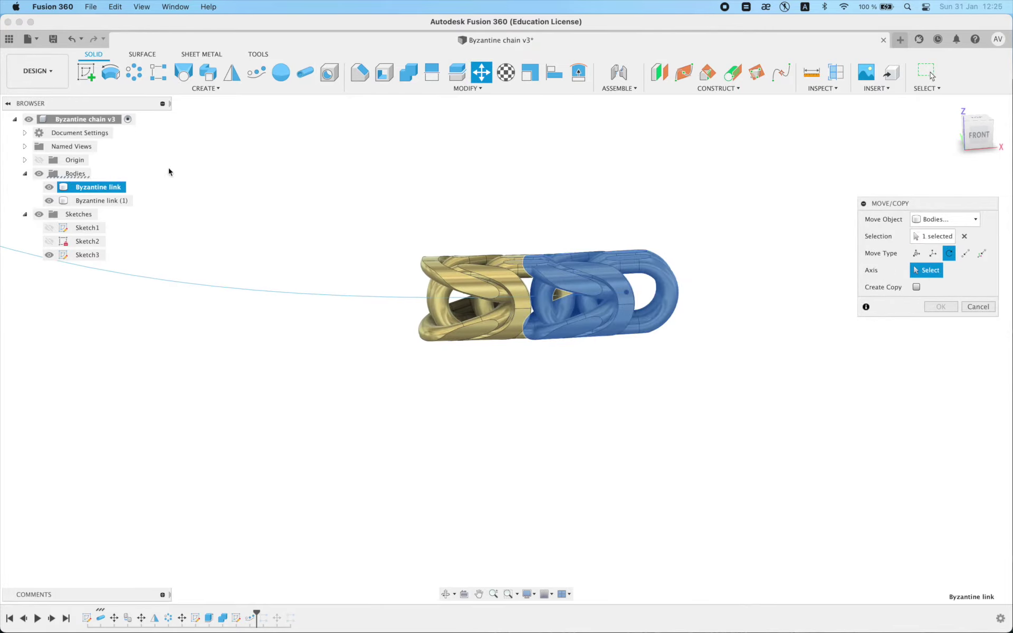
click(38, 161)
click(687, 290)
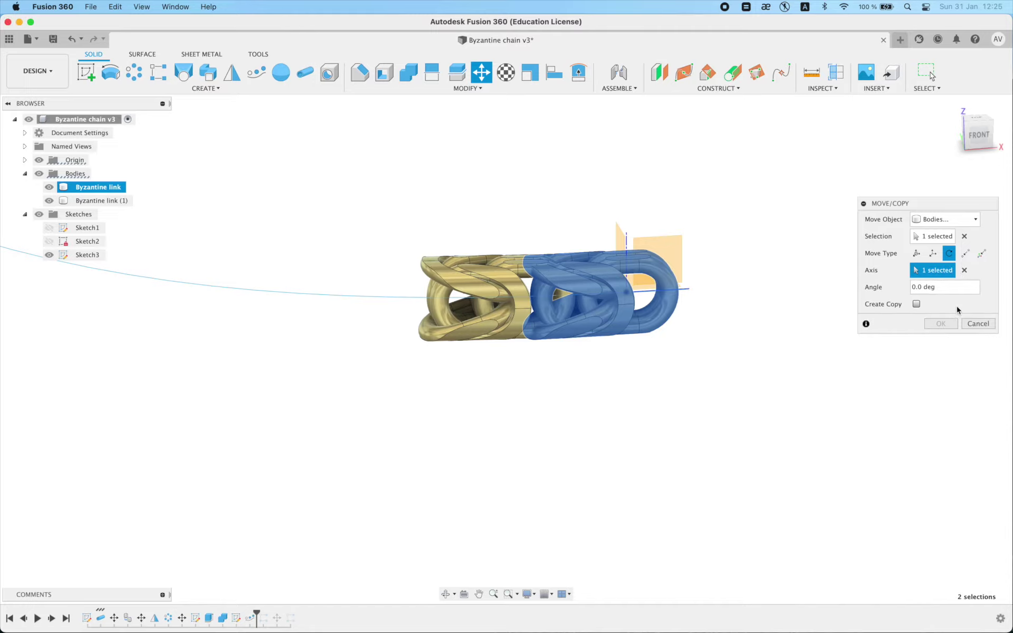
click(952, 290)
text(90)
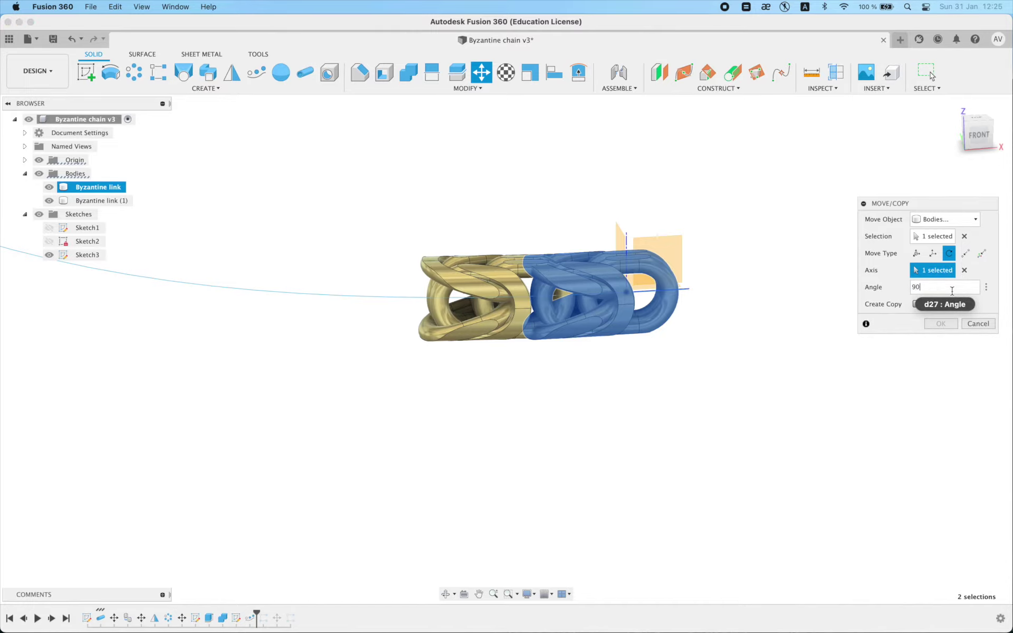
key(Return)
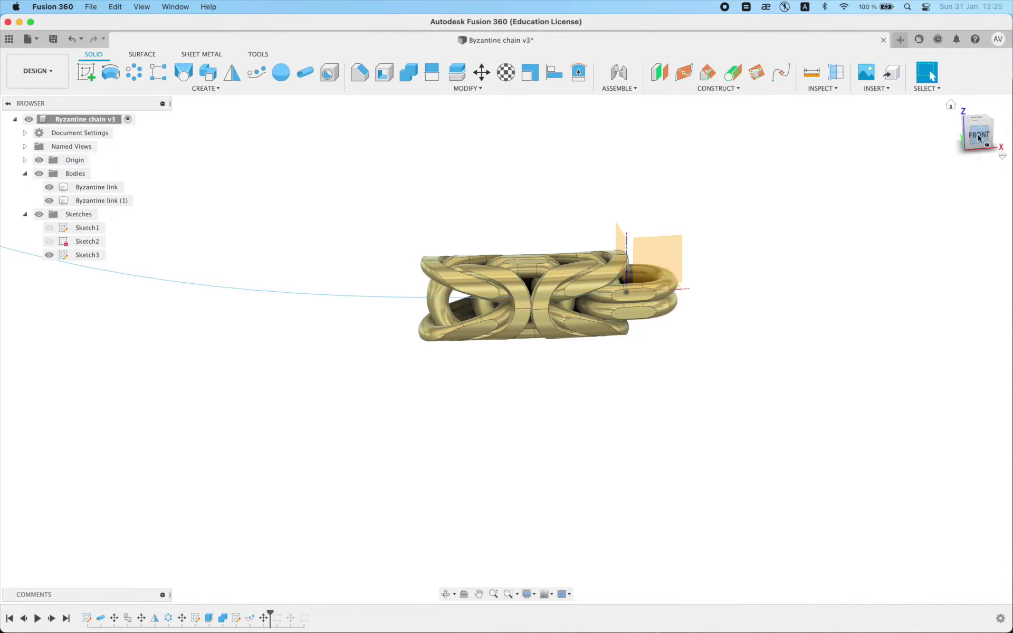
click(978, 138)
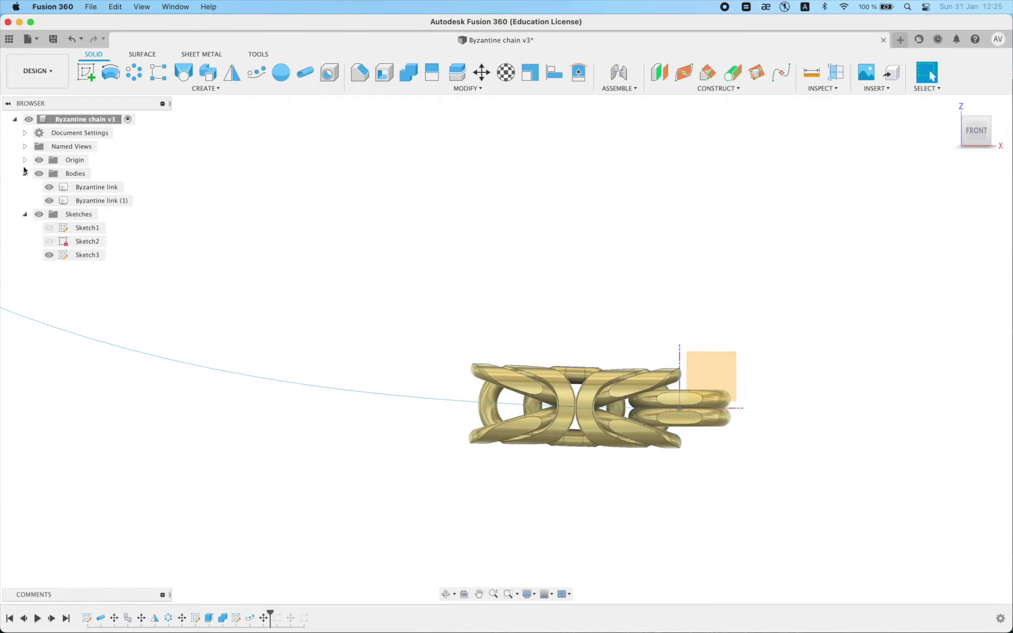
Edit the path pattern from the timeline to widen the spacing to 10.551 mm
scroll(642, 357, up, 3)
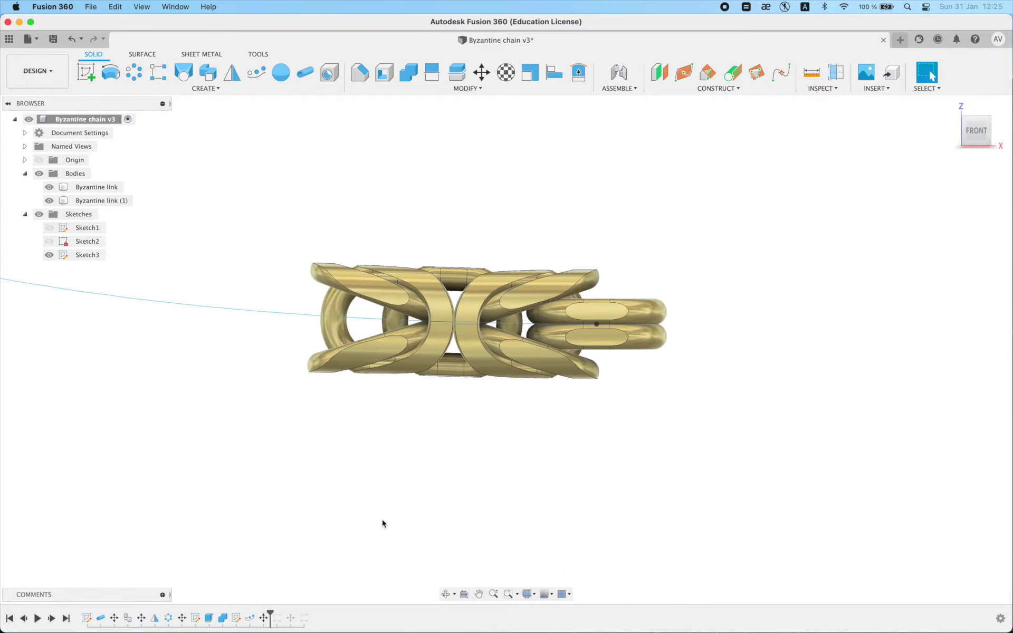
double_click(260, 623)
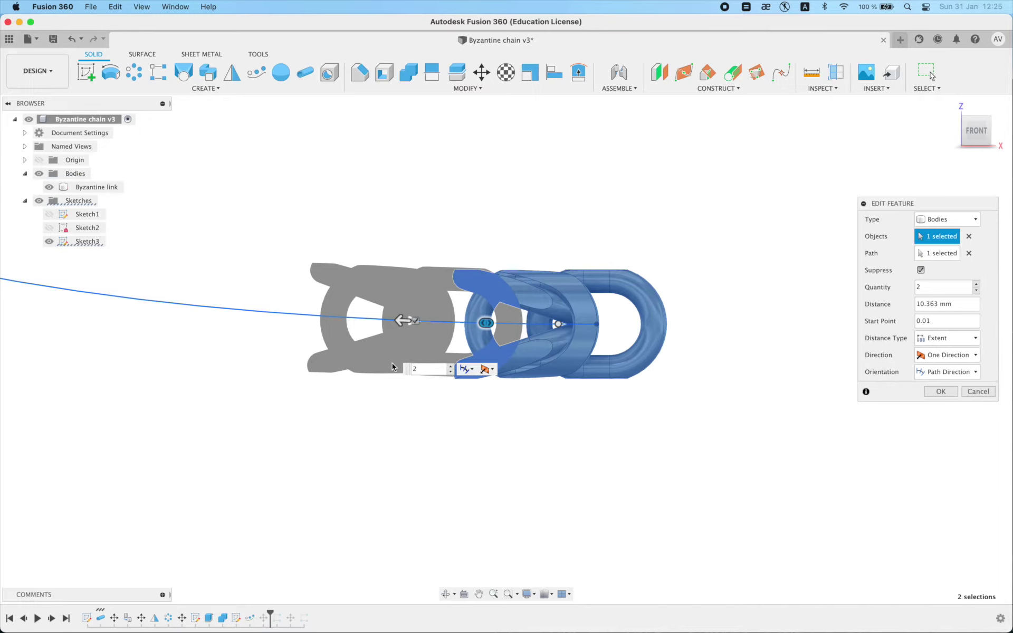
drag(409, 315, 407, 316)
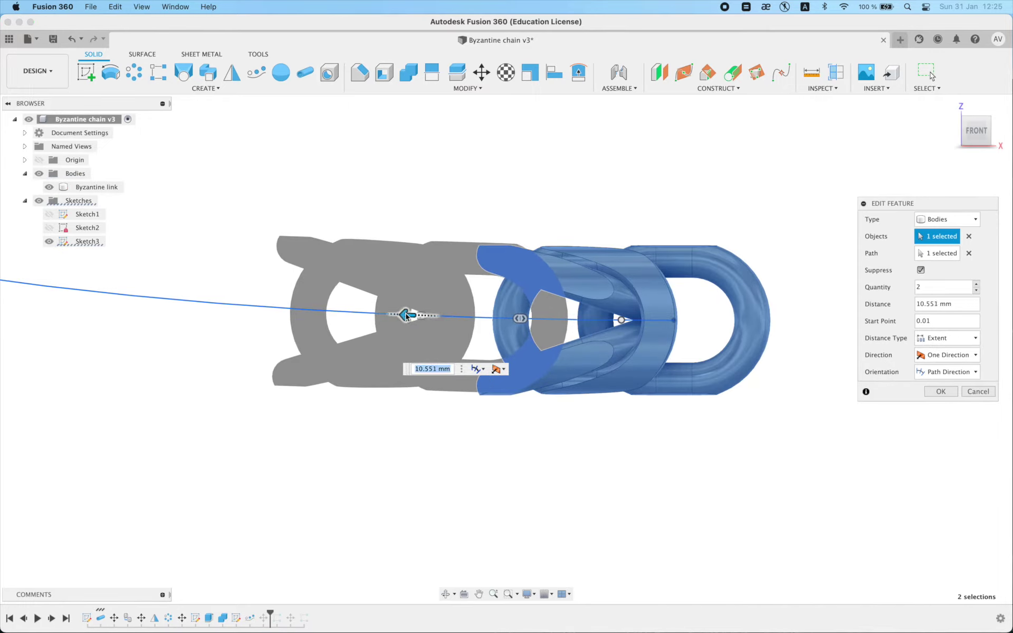
key(Return)
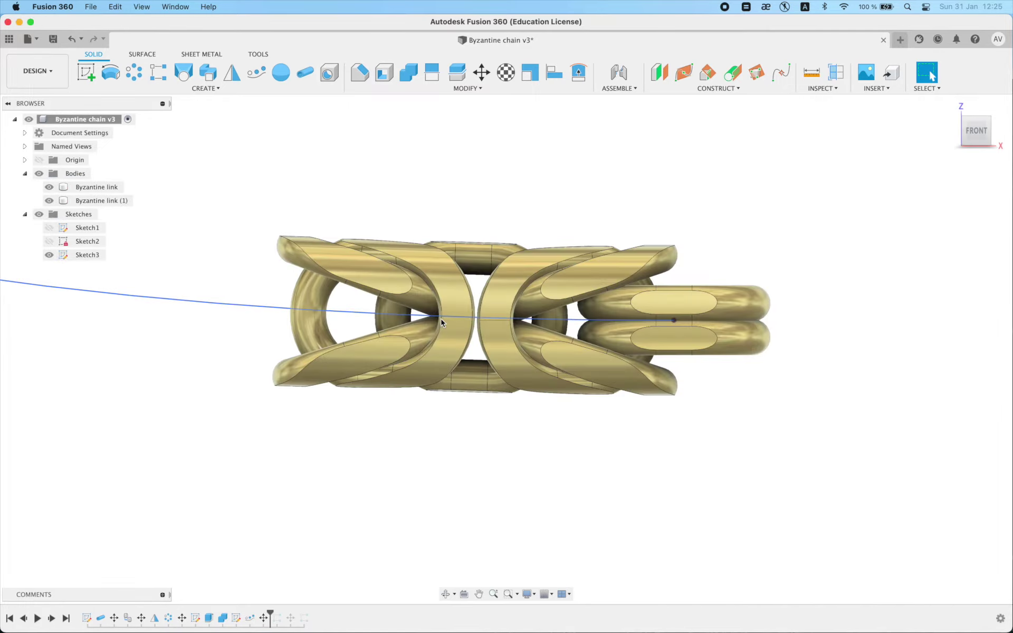
scroll(490, 449, down, 3)
scroll(493, 446, down, 2)
Start a new Pattern on Path with the Byzantine link and the S-shaped curve as path
mouse_move(549, 429)
shift+middle_down()
mouse_move(551, 501)
mouse_move(611, 419)
shift+middle_up()
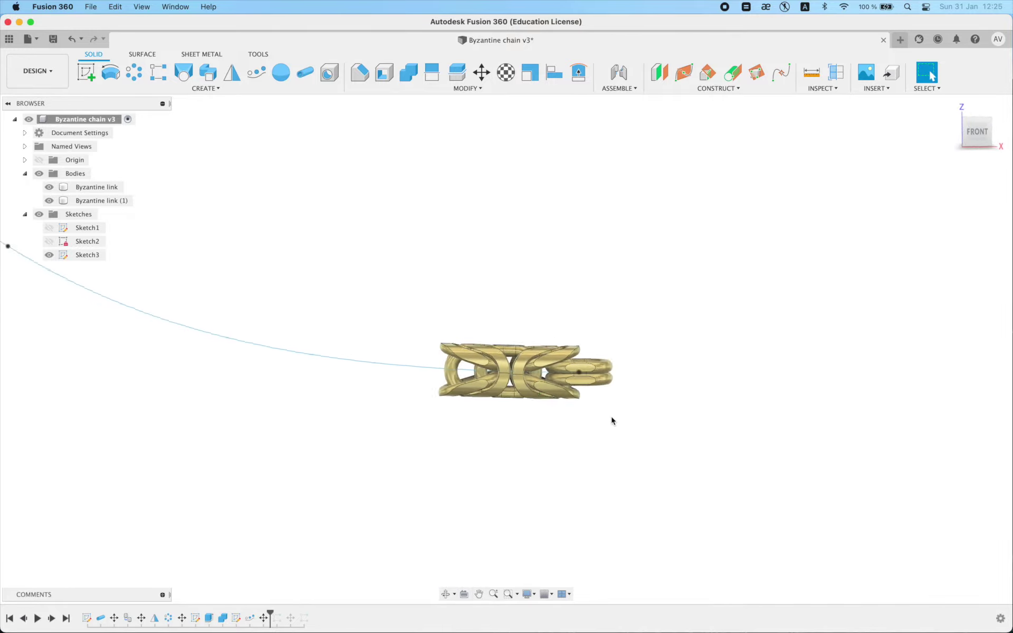
shift+middle_drag(635, 329, 624, 385)
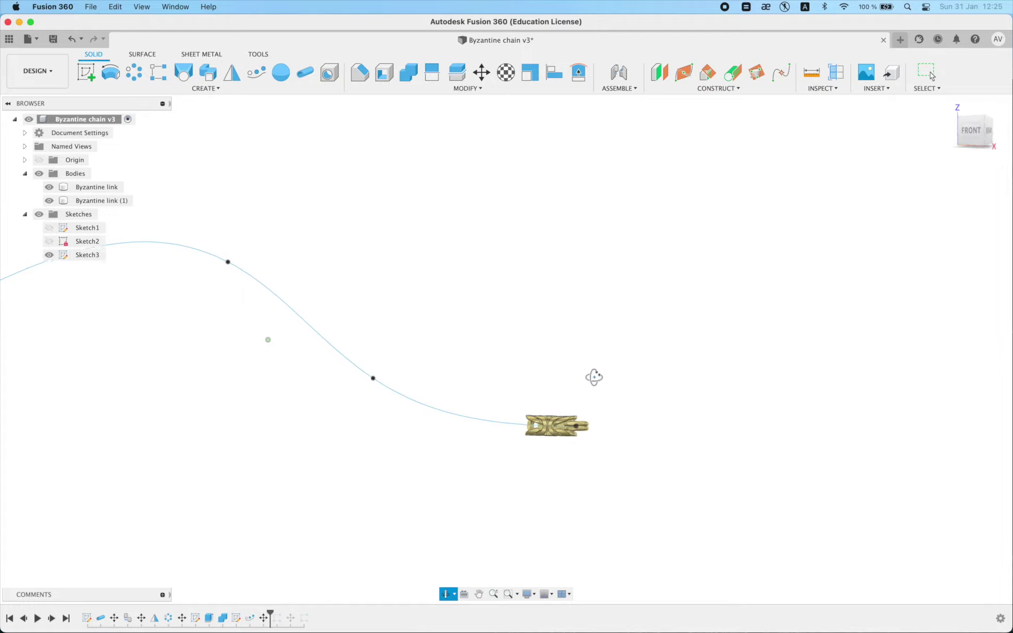
key(Escape)
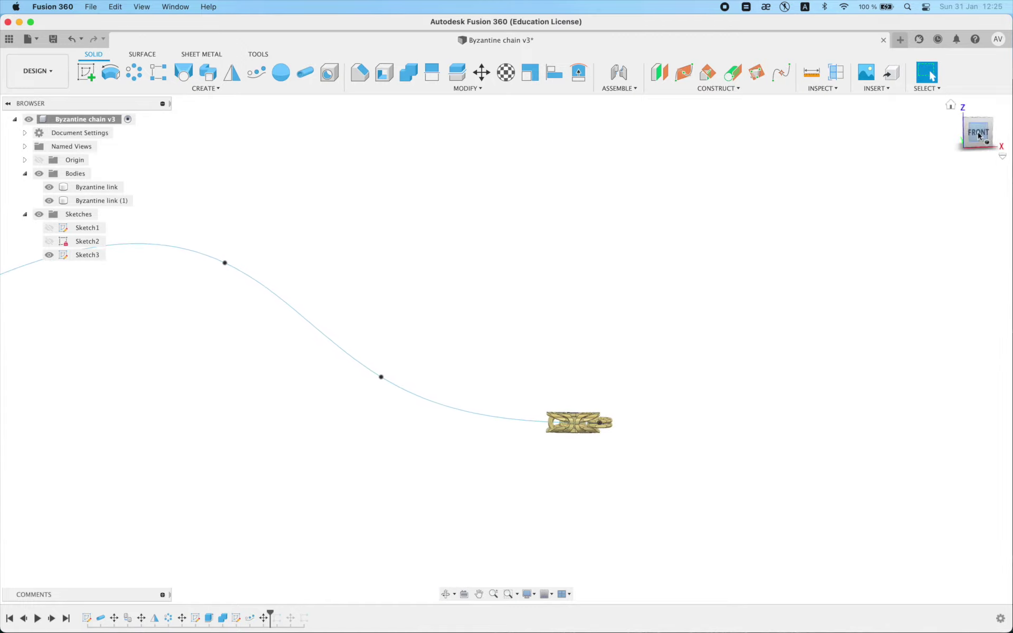
click(977, 132)
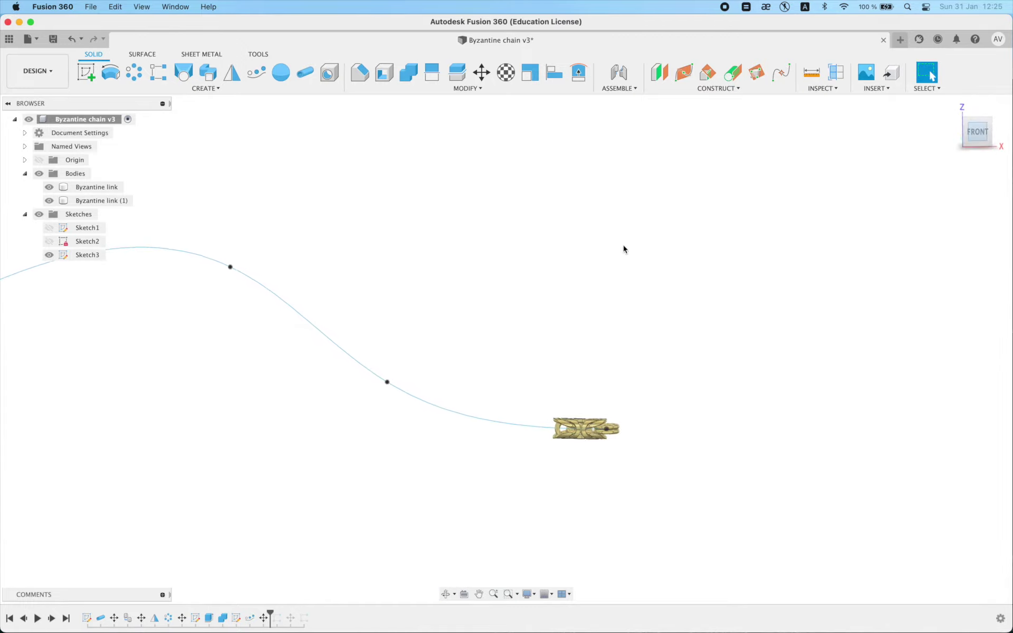
click(256, 72)
click(569, 401)
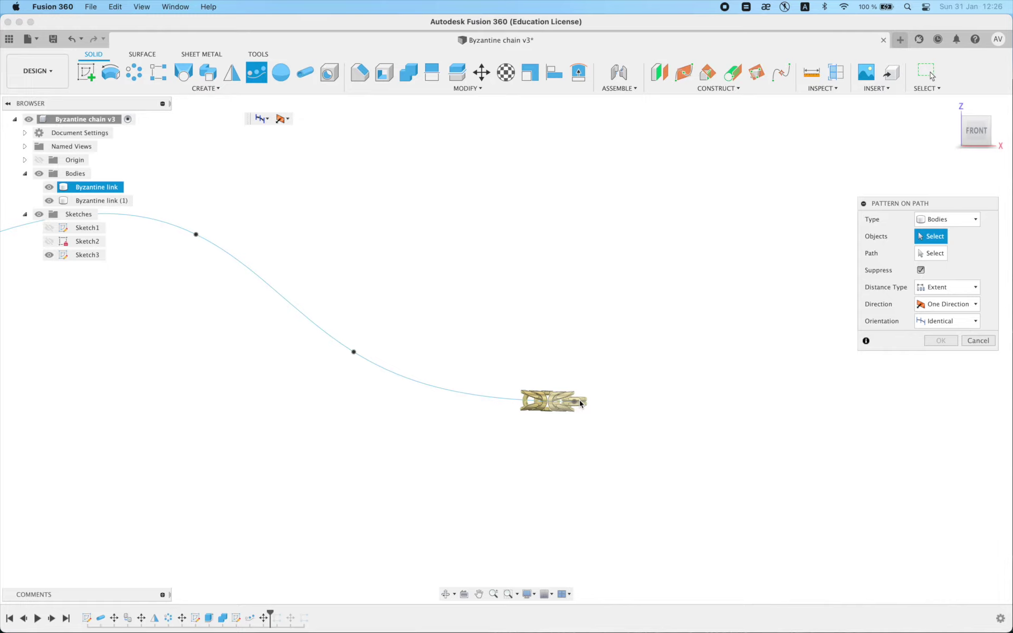
click(937, 255)
click(467, 396)
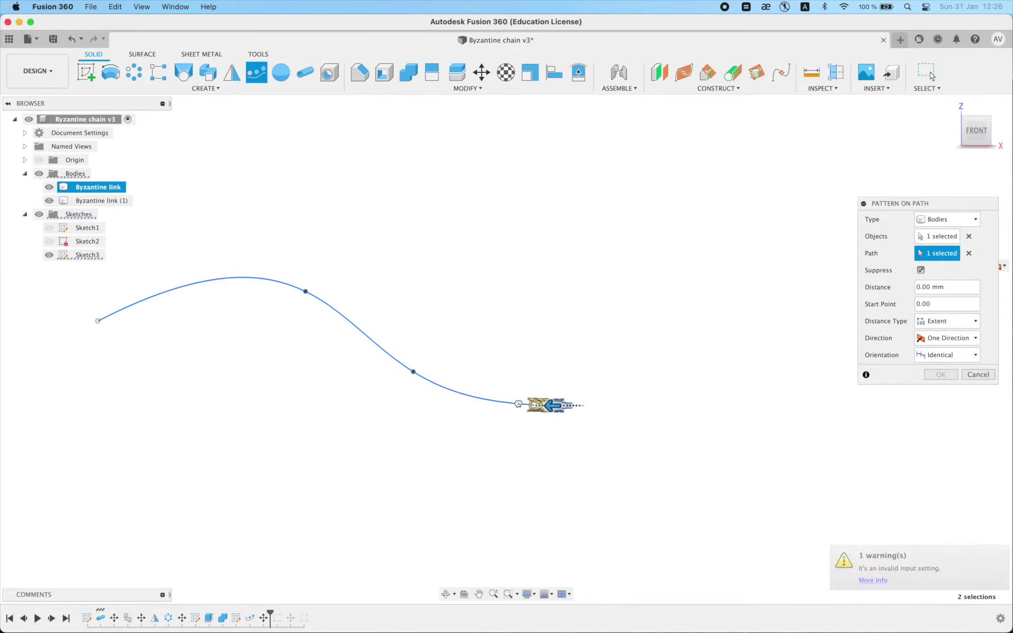
Set quantity 7, Path Direction orientation, and stretch the distance to 101.285 mm
click(977, 284)
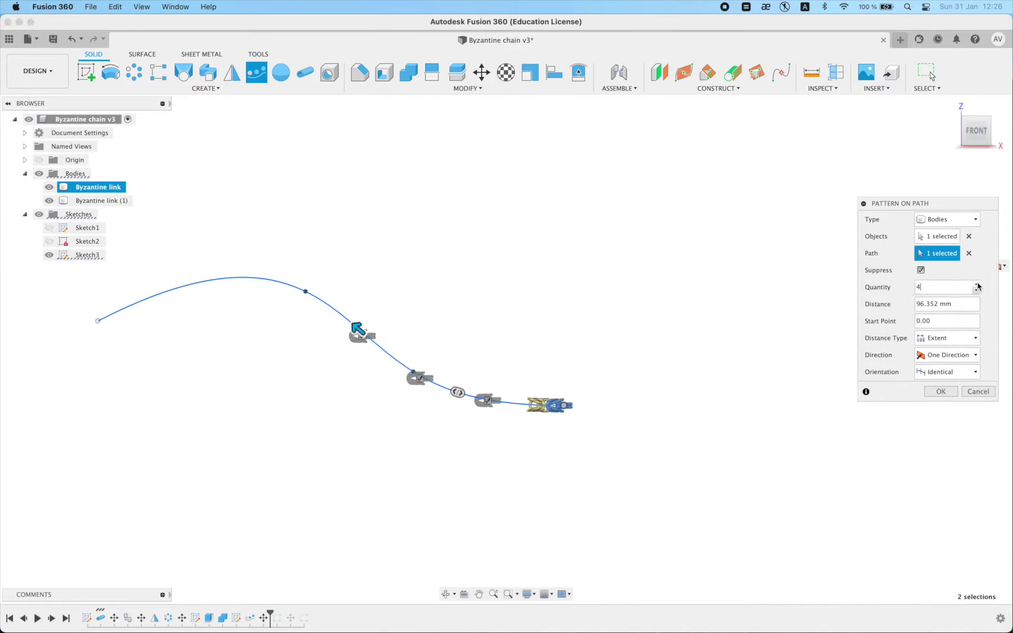
click(976, 284)
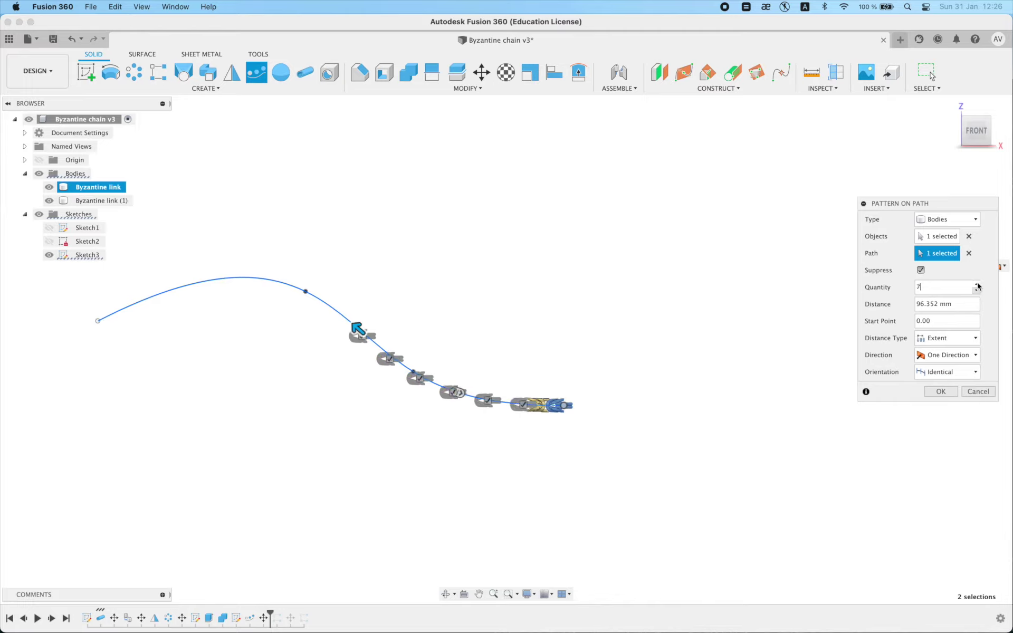
click(947, 372)
click(937, 400)
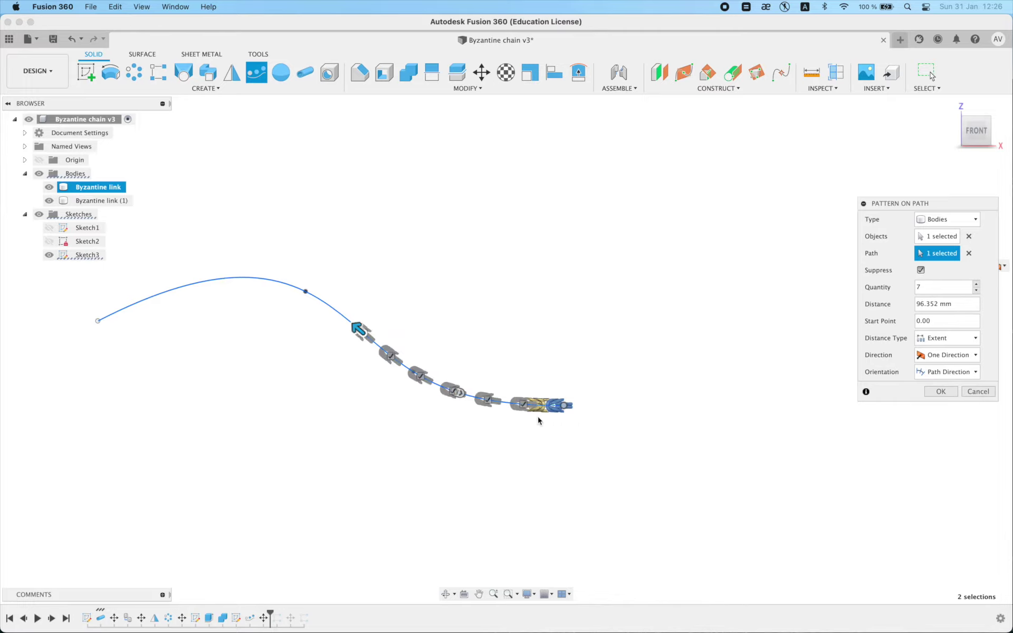
scroll(283, 308, up, 2)
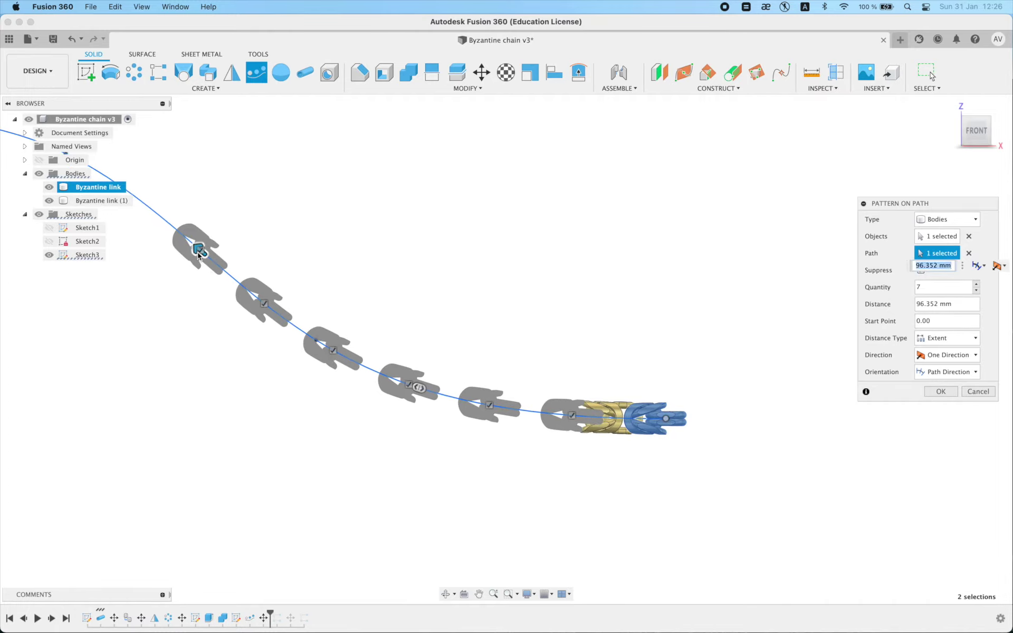
drag(196, 253, 176, 232)
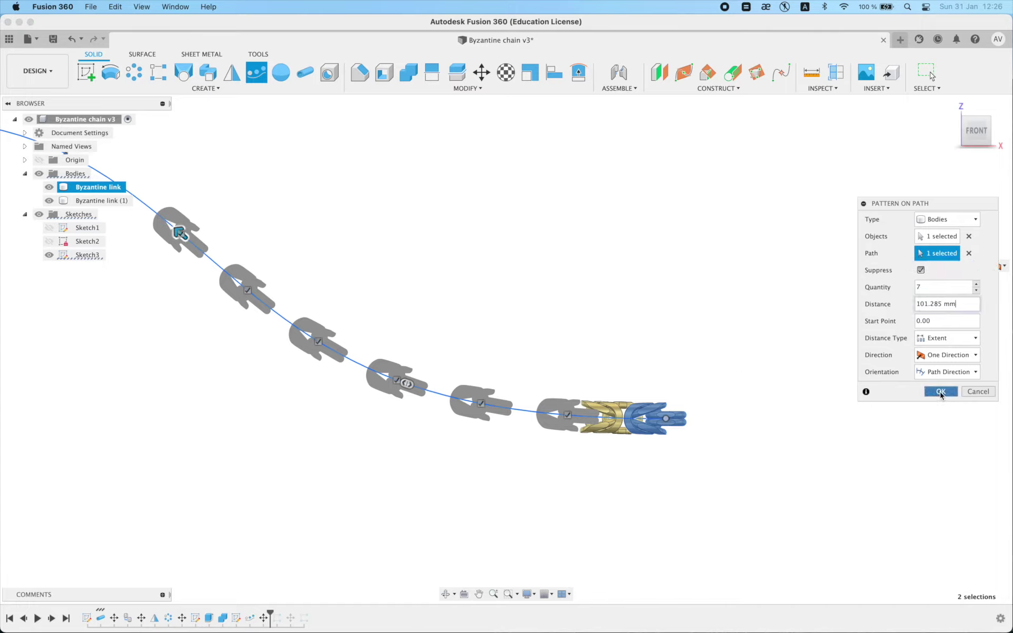
key(Return)
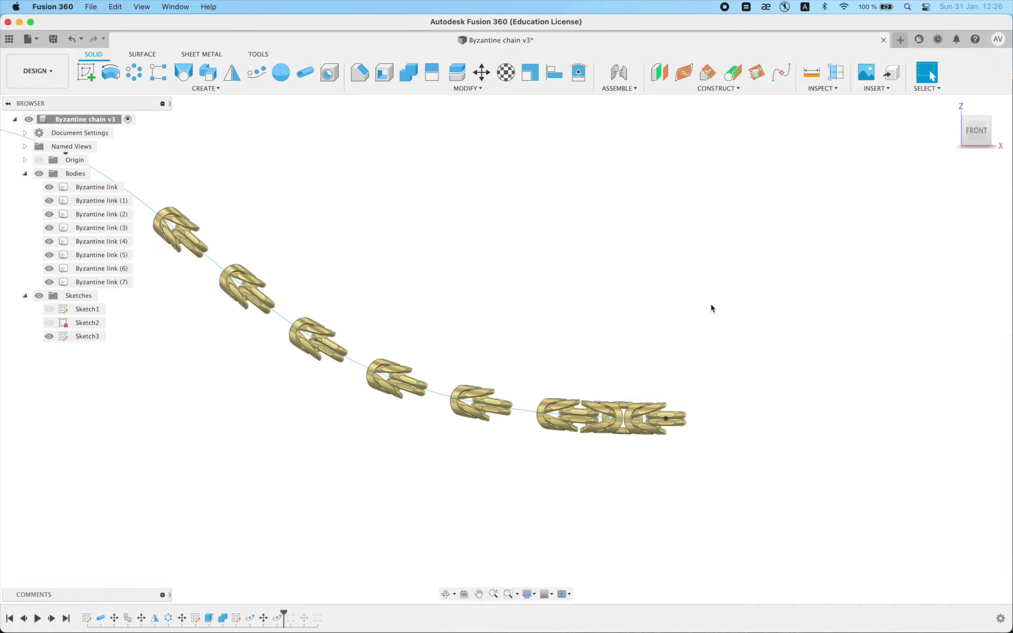
Start another Pattern on Path along the curve with 7 copies oriented in Path Direction
scroll(545, 222, down, 2)
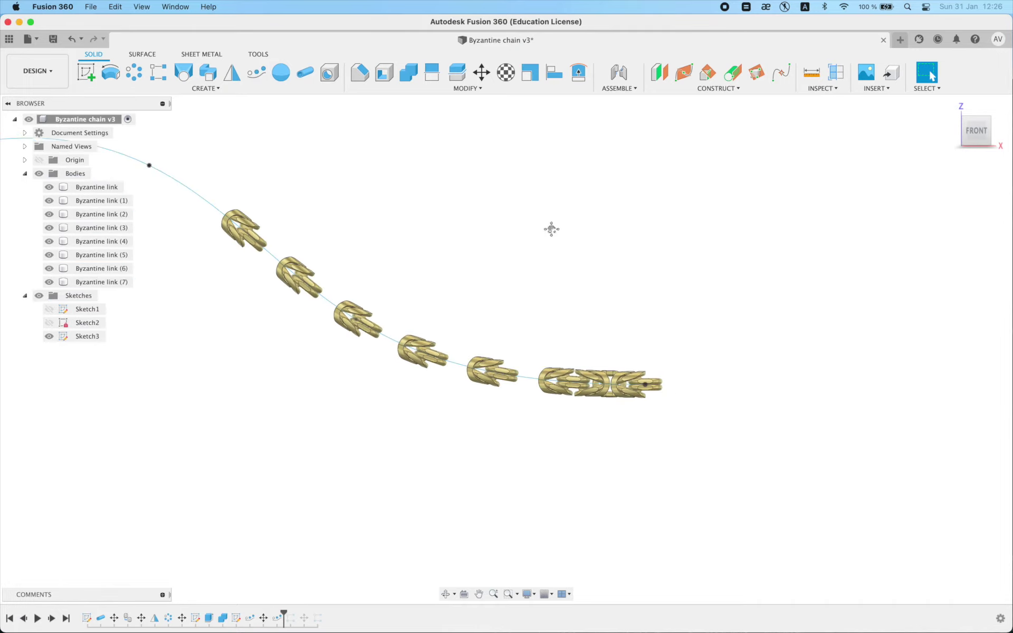
scroll(549, 229, down, 2)
click(262, 80)
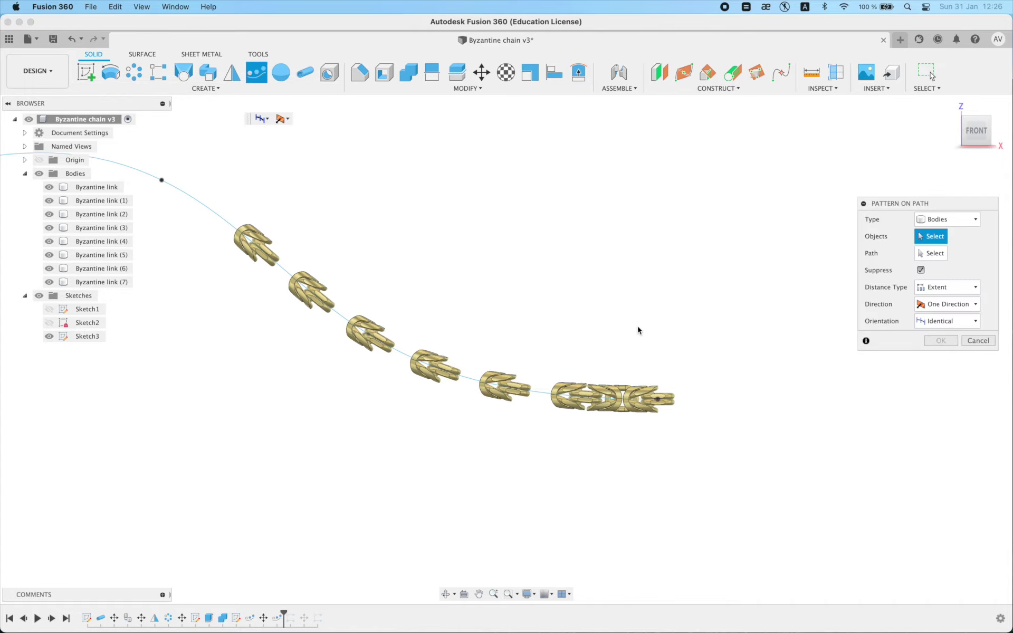
scroll(641, 343, up, 2)
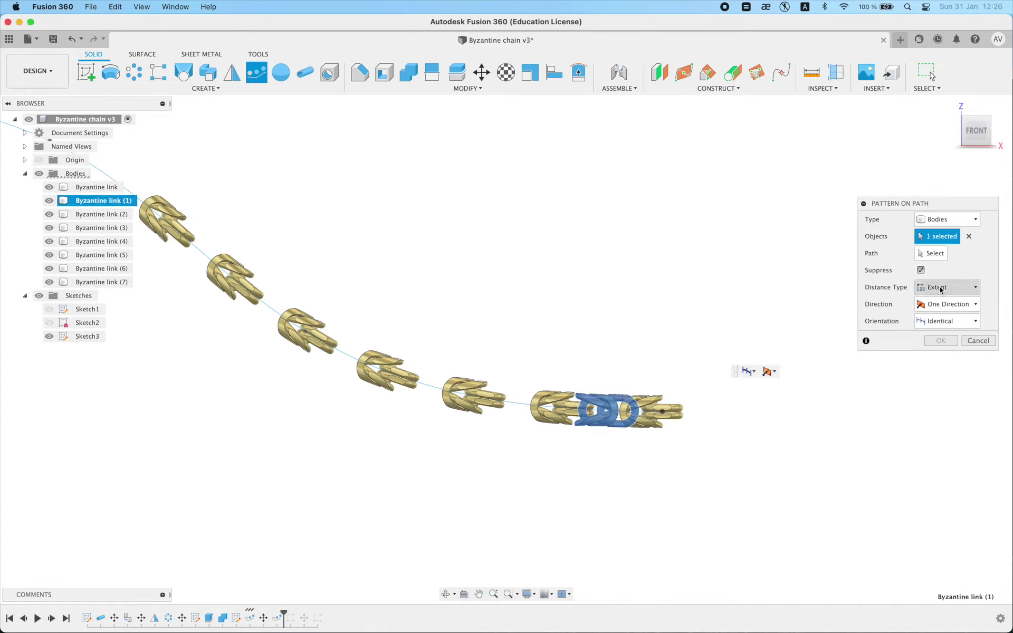
click(944, 254)
click(520, 405)
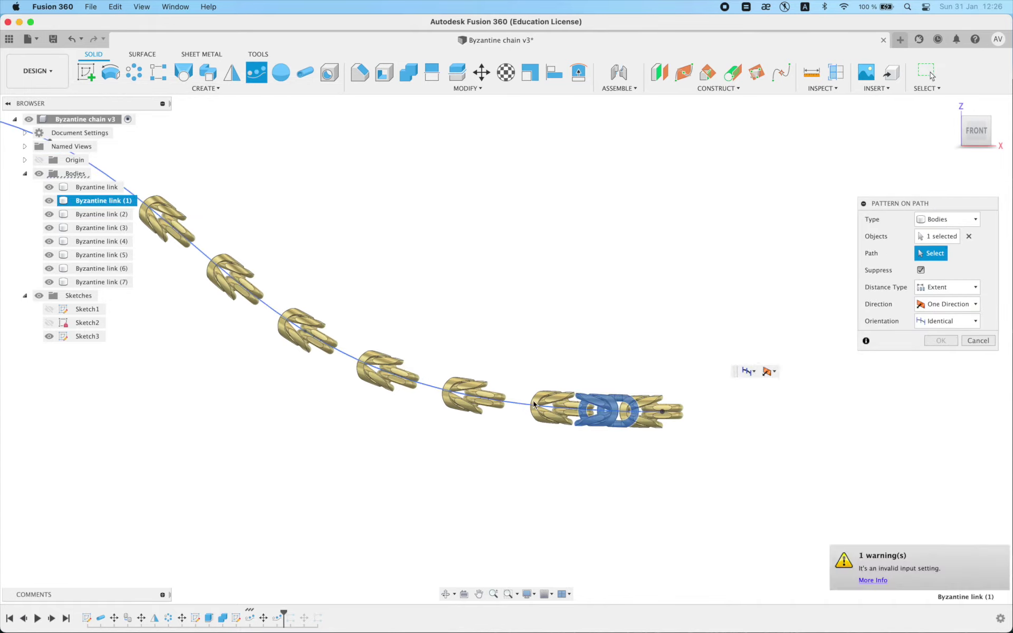
drag(648, 389, 619, 331)
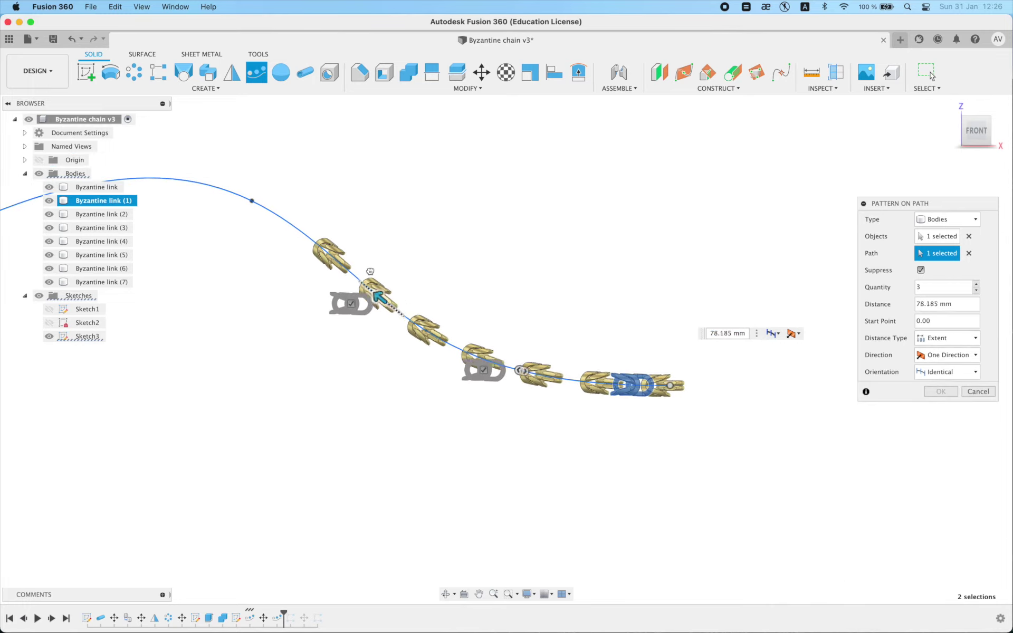
click(953, 288)
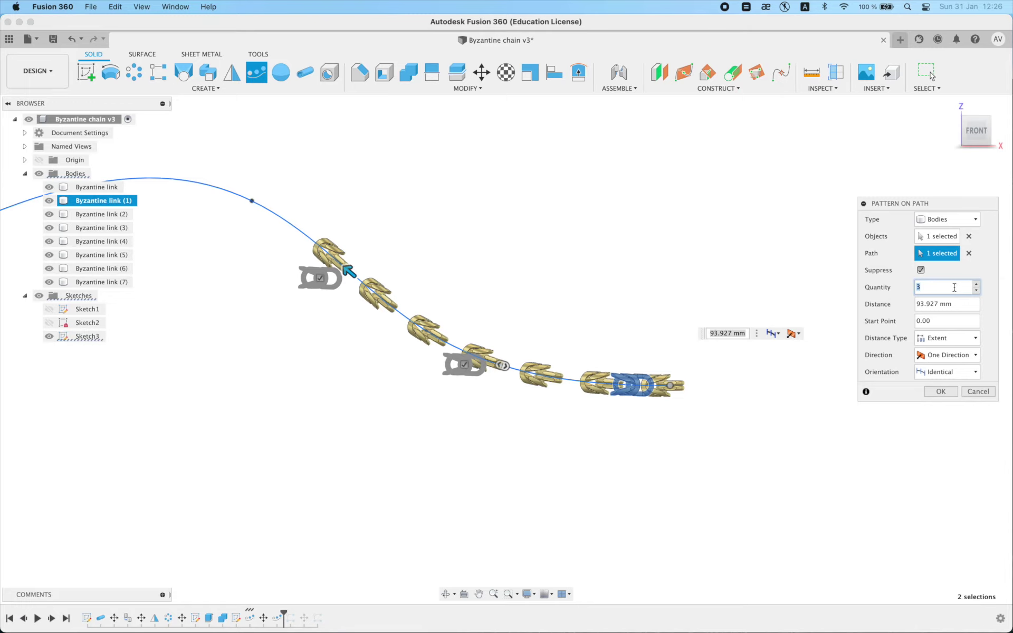
text(7)
click(947, 372)
click(936, 400)
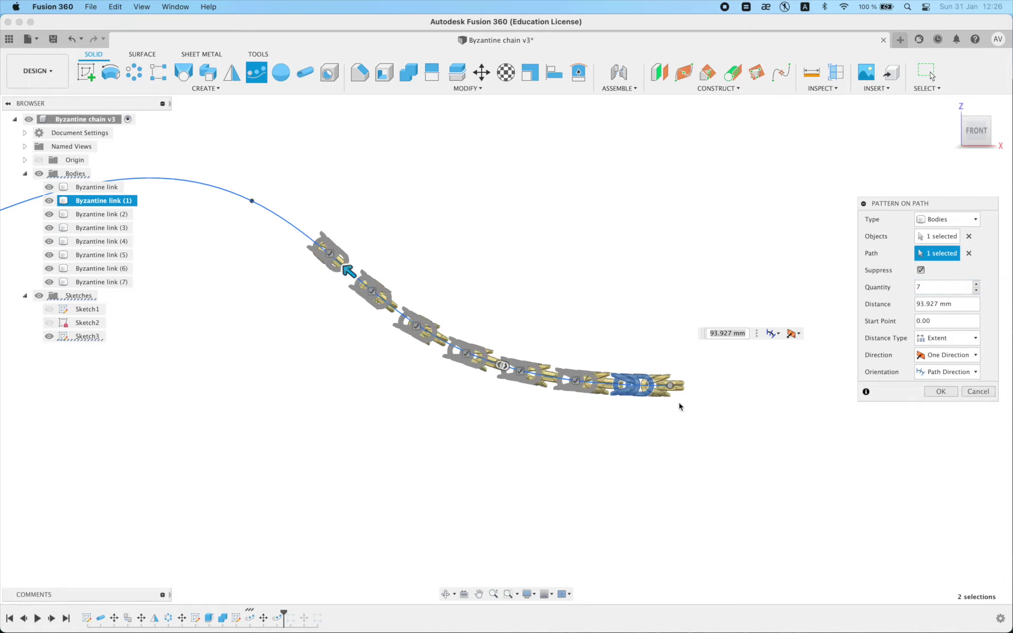
Shift the pattern start point and spread the copies over 111.473 mm, then confirm
scroll(680, 406, up, 3)
scroll(680, 395, up, 5)
scroll(686, 378, up, 5)
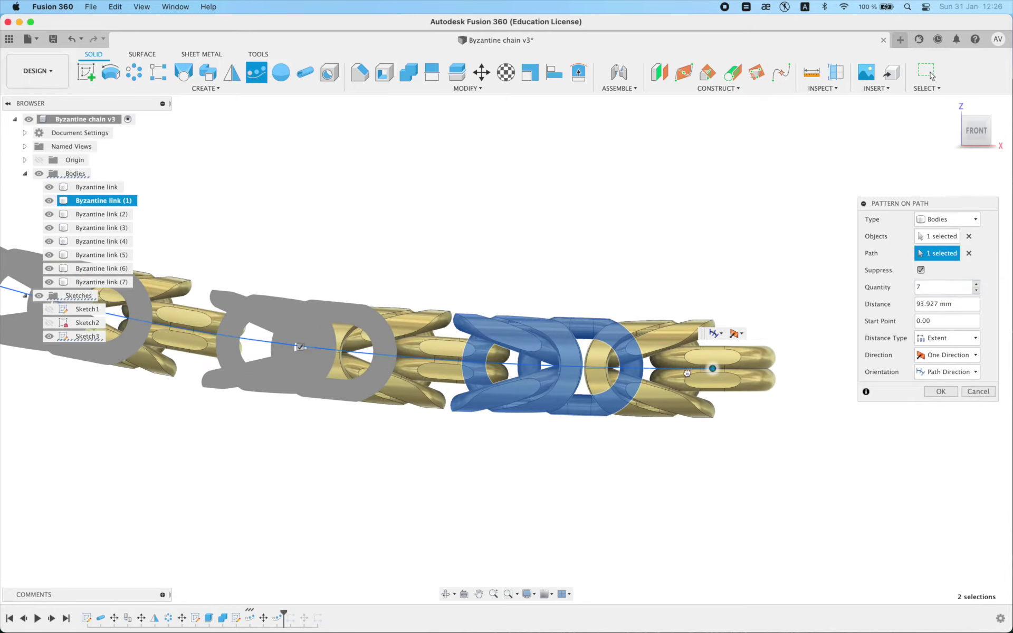
drag(686, 373, 546, 373)
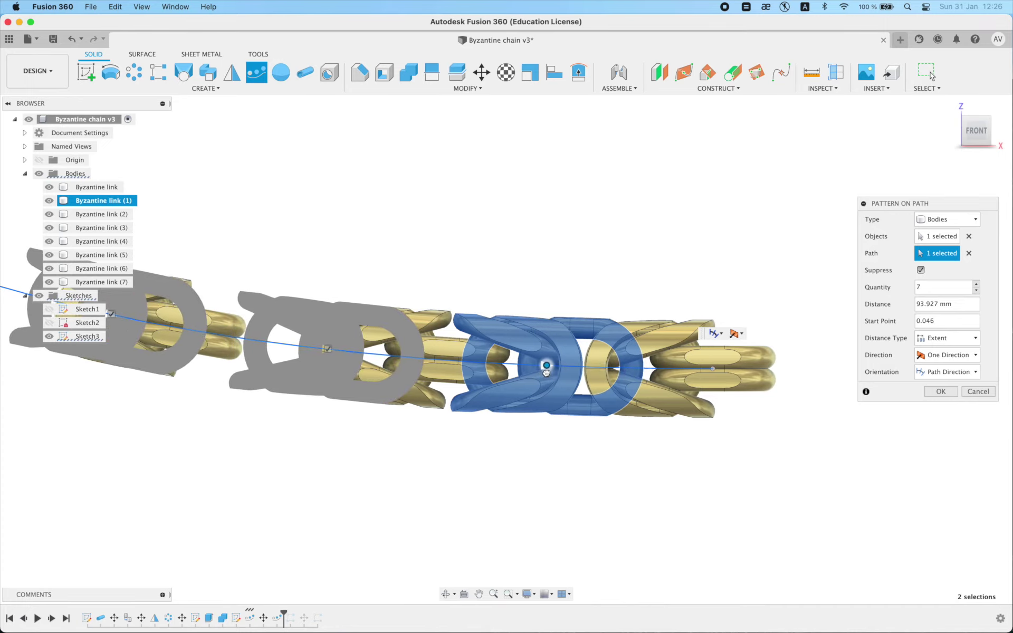
scroll(648, 359, down, 3)
scroll(517, 303, down, 2)
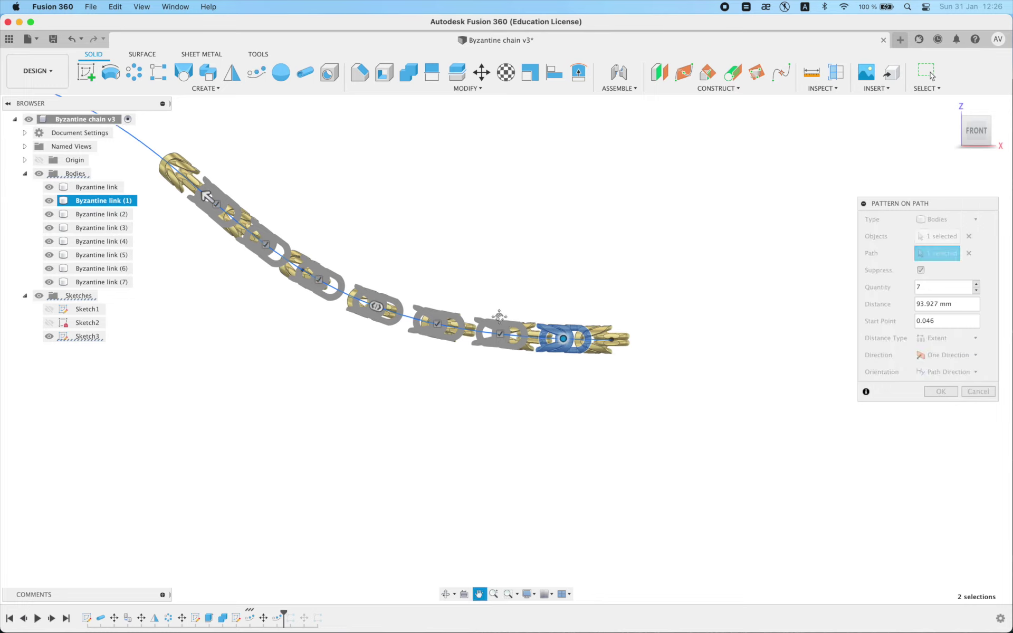
scroll(313, 260, down, 2)
drag(268, 257, 211, 199)
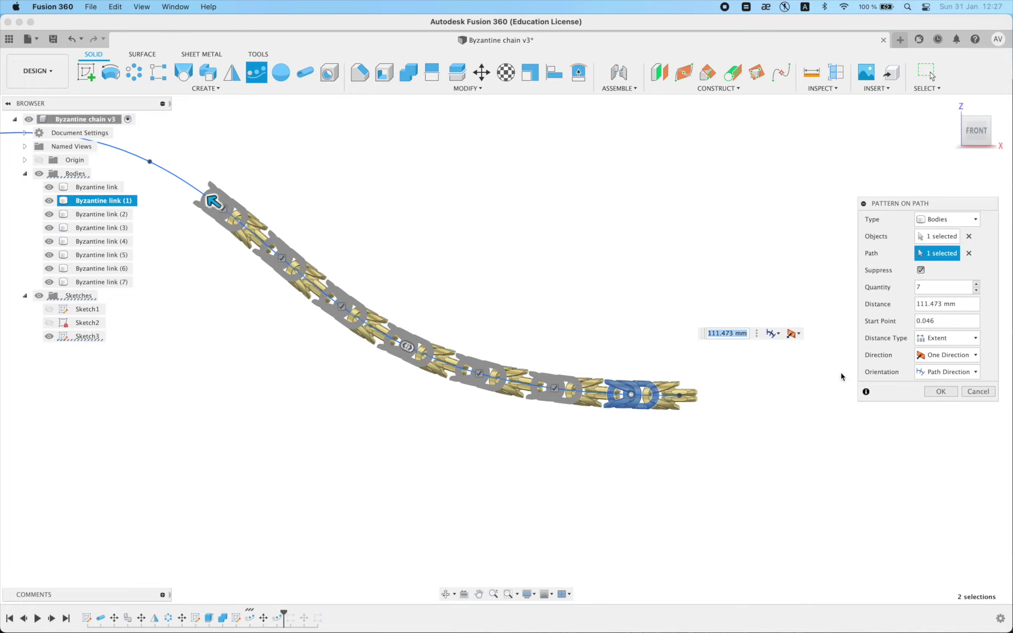
key(Return)
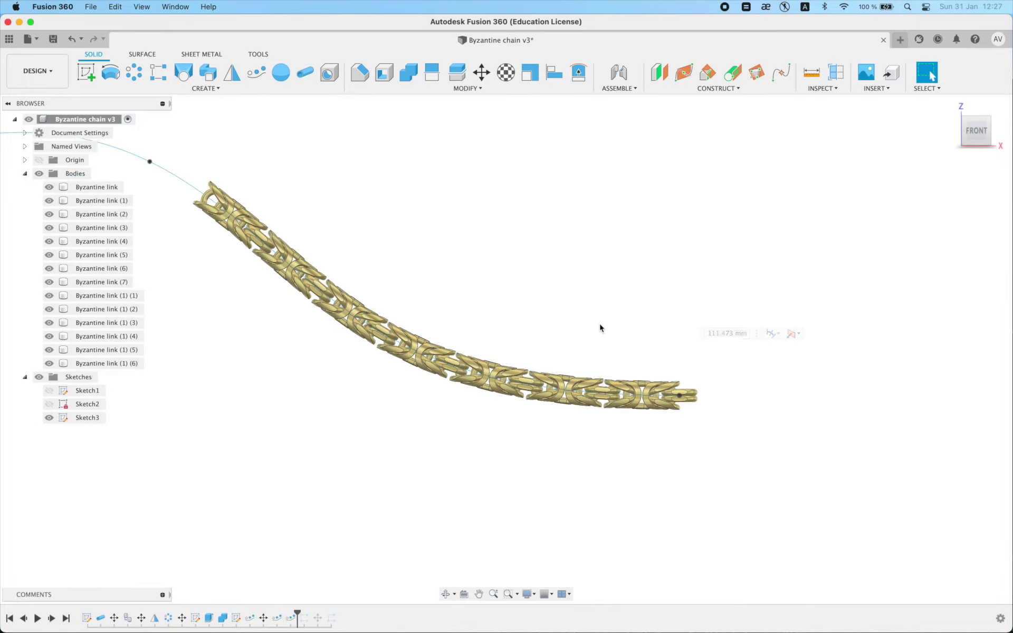
From the FRONT view, drag a Sketch3 spline fit point sideways to reshape the chain's path
scroll(593, 326, down, 3)
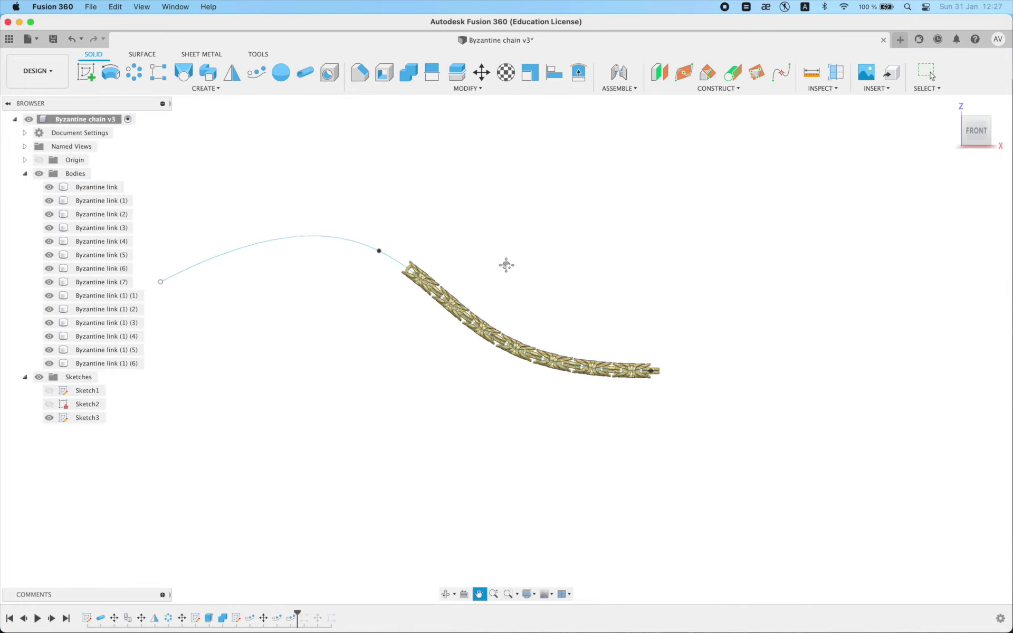
mouse_move(579, 292)
shift+middle_down()
mouse_move(481, 281)
mouse_move(604, 310)
mouse_move(682, 423)
mouse_move(586, 333)
mouse_move(624, 339)
mouse_move(620, 359)
mouse_move(582, 357)
mouse_move(552, 339)
mouse_move(536, 300)
mouse_move(540, 312)
shift+middle_up()
scroll(562, 310, down, 3)
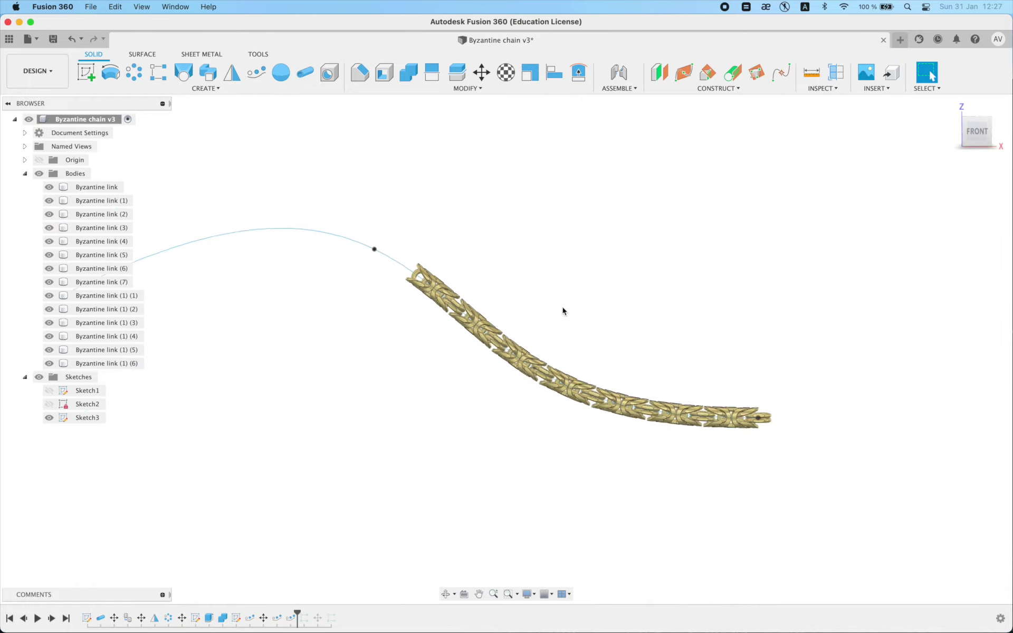
click(975, 138)
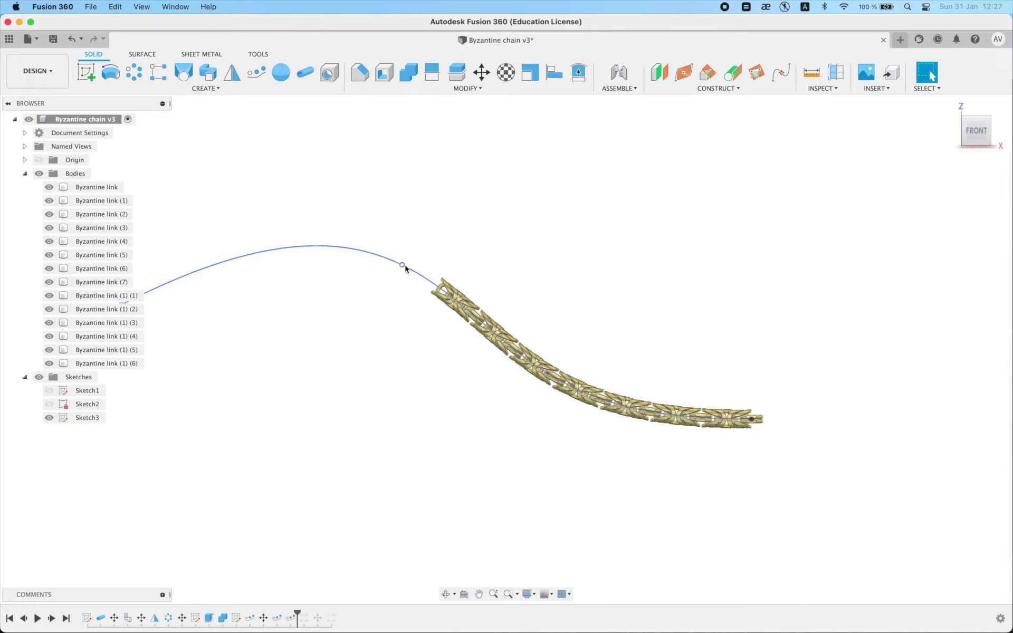
drag(402, 265, 458, 265)
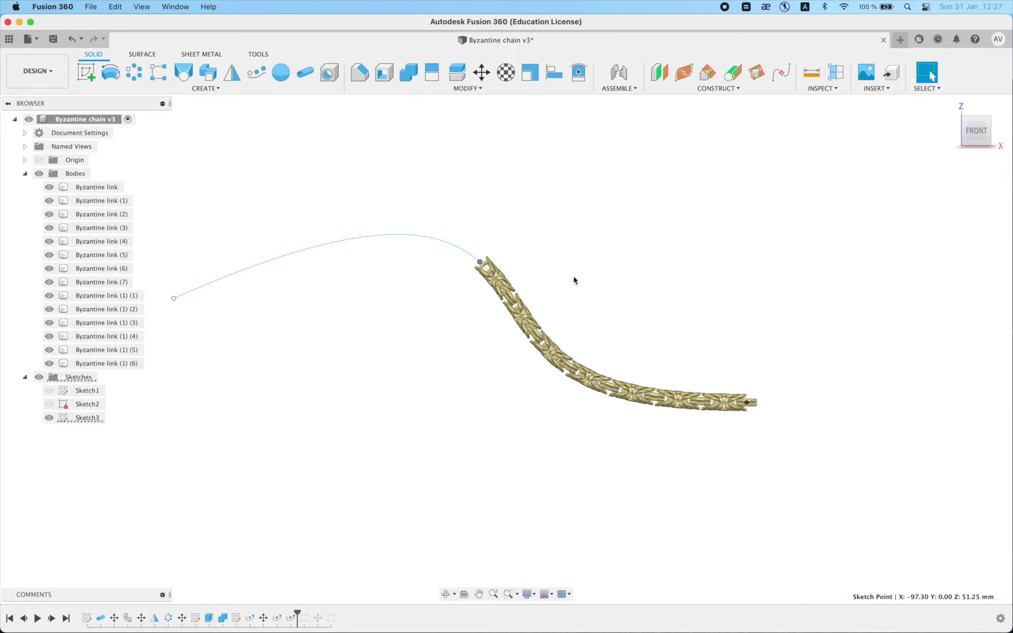
Translate the selected spline point −6.048 mm in Z using Move/Copy
shift+middle_drag(607, 334, 690, 319)
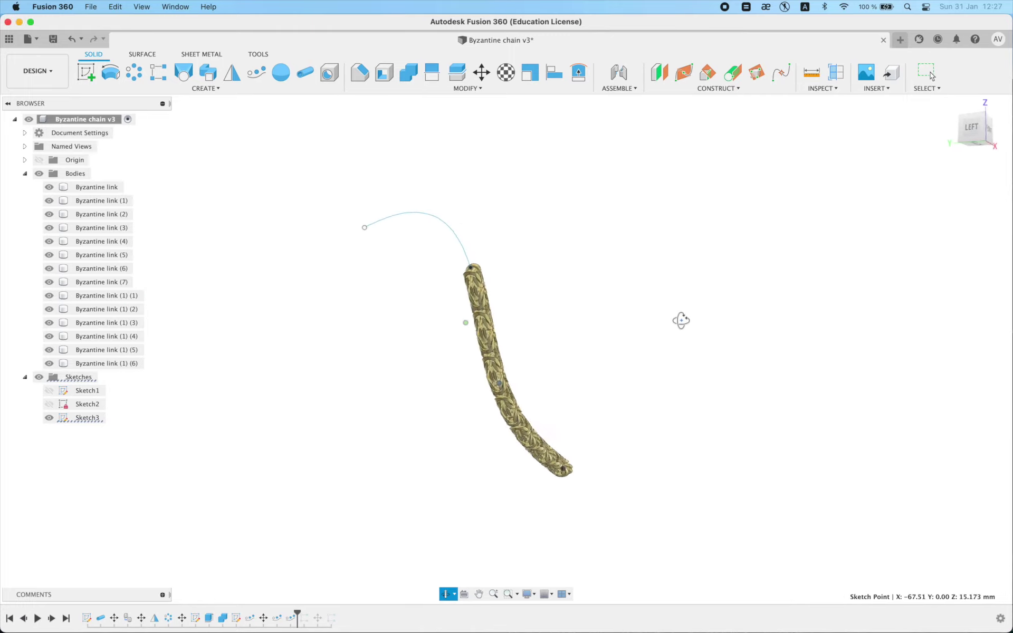
key(m)
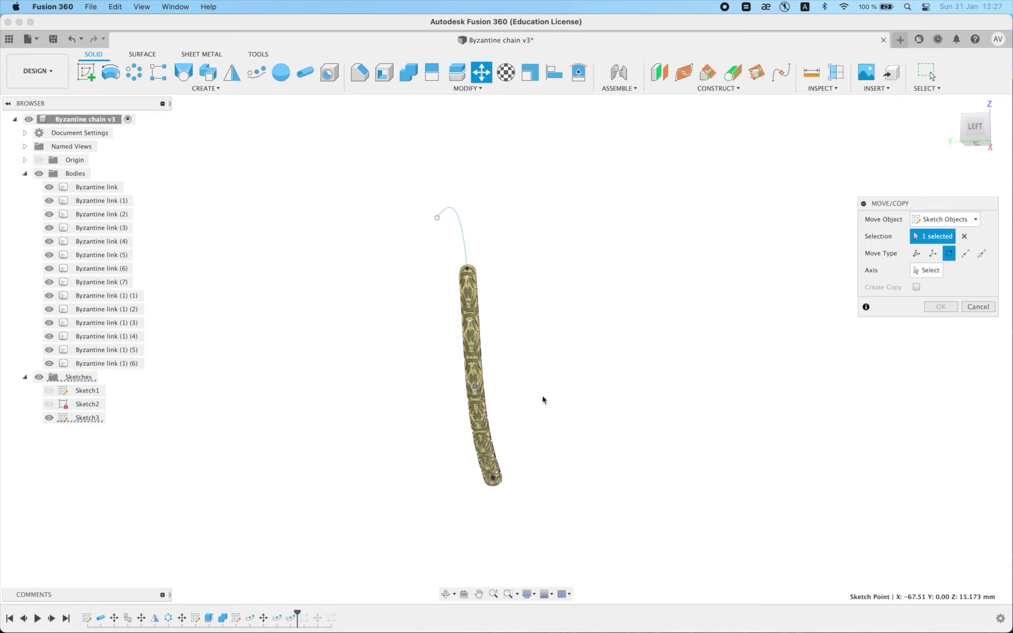
shift+middle_drag(542, 399, 506, 401)
click(932, 254)
drag(454, 289, 457, 294)
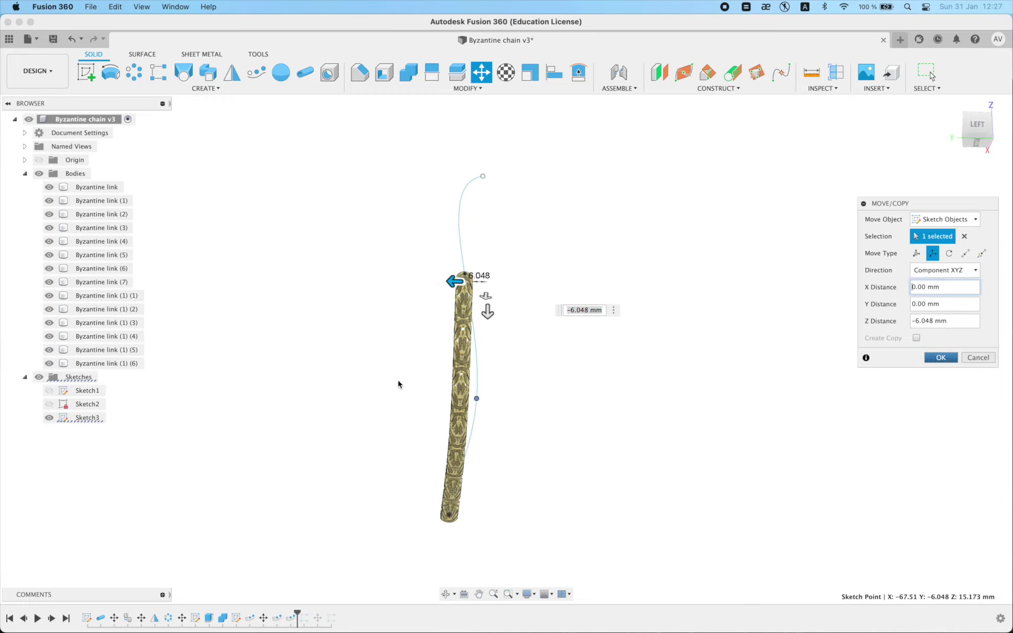
key(Return)
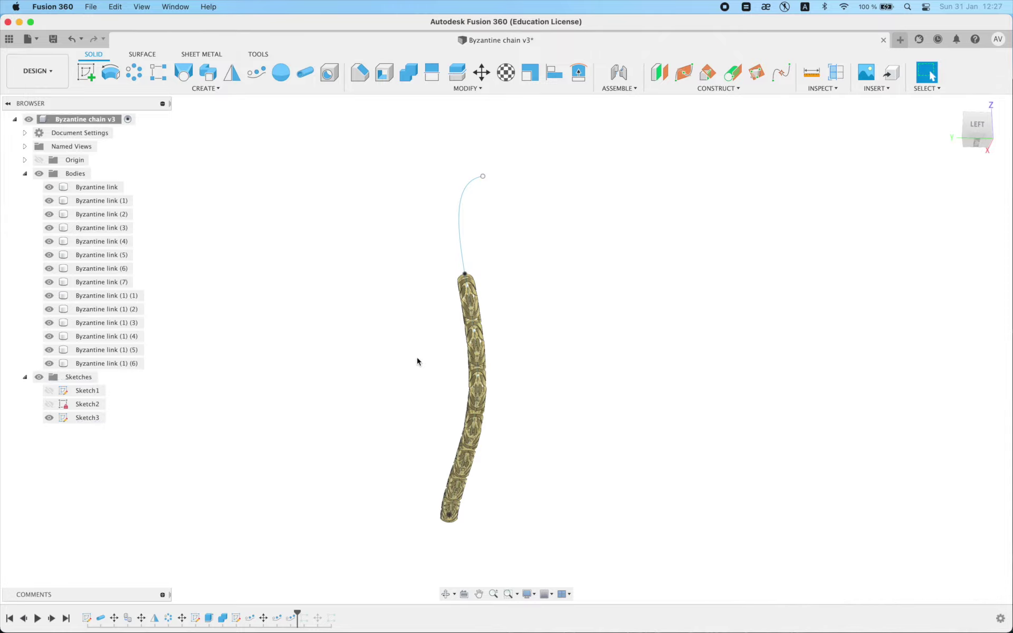
mouse_move(417, 357)
shift+middle_down()
mouse_move(543, 373)
mouse_move(516, 402)
mouse_move(623, 349)
mouse_move(630, 265)
mouse_move(474, 219)
mouse_move(513, 246)
mouse_move(613, 278)
shift+middle_up()
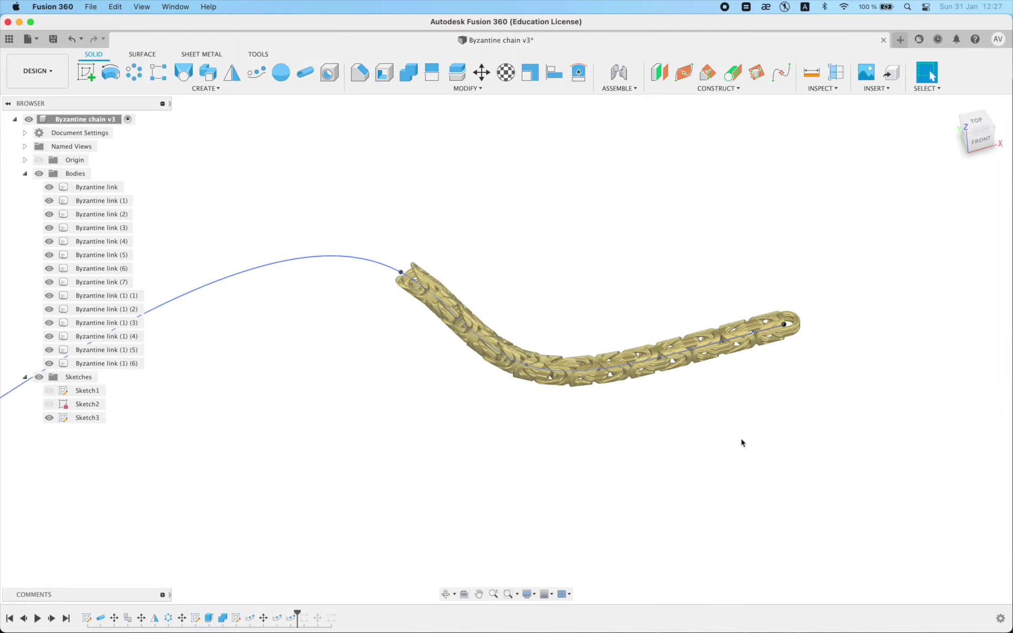
Pick another Sketch3 spline point and translate it 14.115 mm in Z with Move/Copy
mouse_move(742, 442)
shift+middle_down()
mouse_move(714, 406)
mouse_move(704, 355)
shift+middle_up()
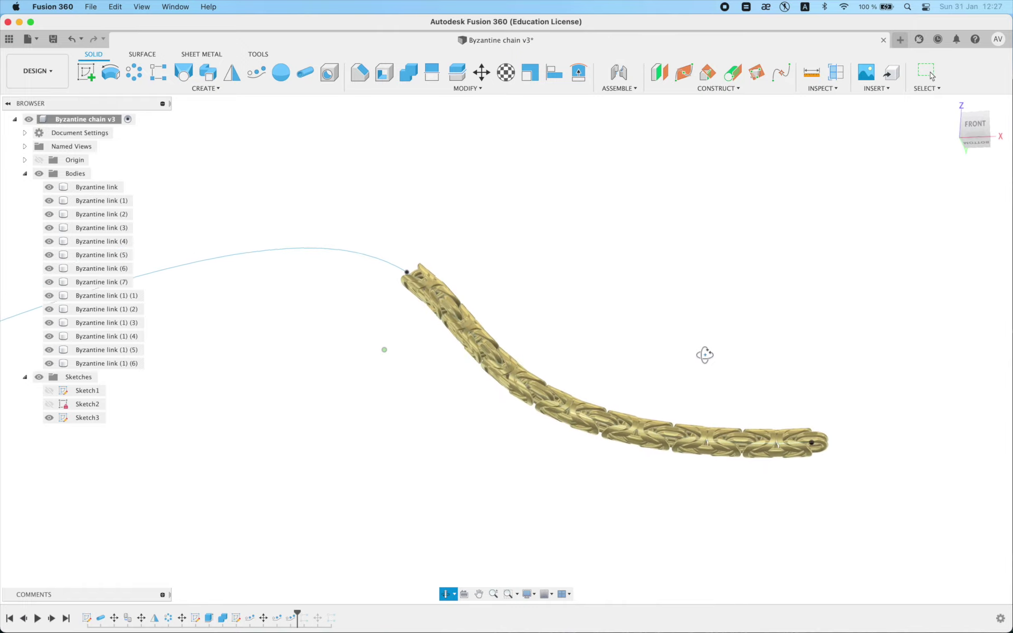
scroll(593, 464, up, 5)
scroll(658, 459, up, 3)
mouse_move(682, 468)
shift+middle_down()
mouse_move(630, 415)
mouse_move(651, 419)
mouse_move(649, 454)
mouse_move(628, 402)
mouse_move(517, 323)
mouse_move(557, 274)
shift+middle_up()
scroll(620, 411, down, 5)
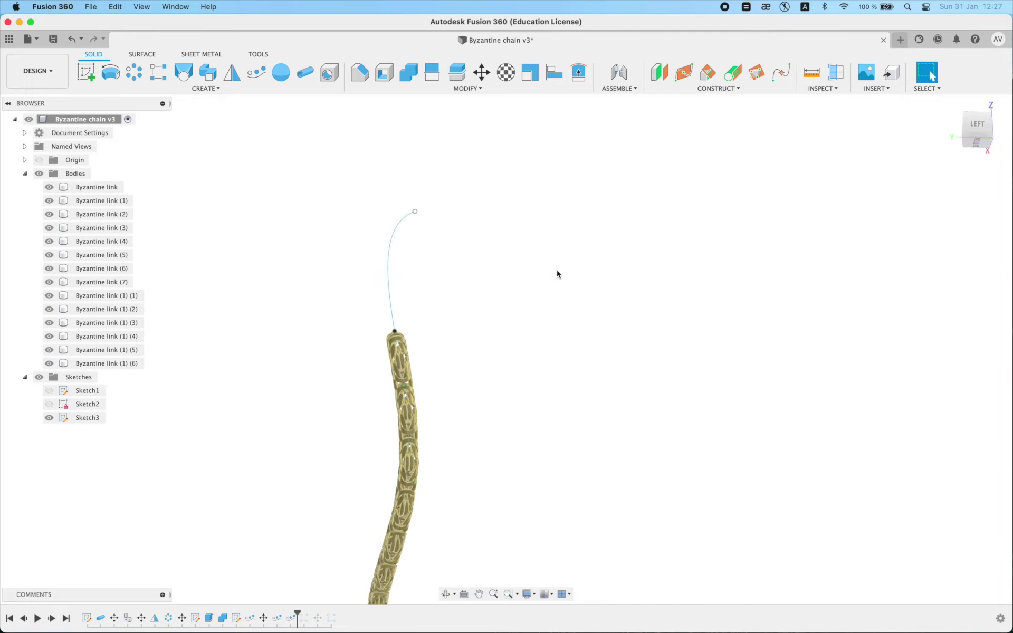
click(395, 332)
key(m)
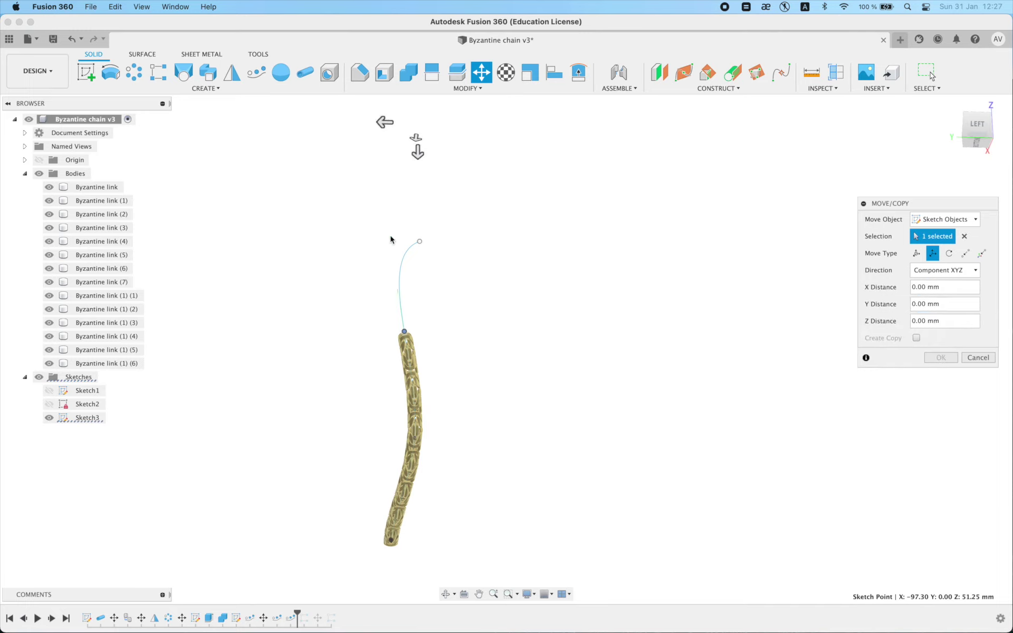
drag(384, 131, 351, 127)
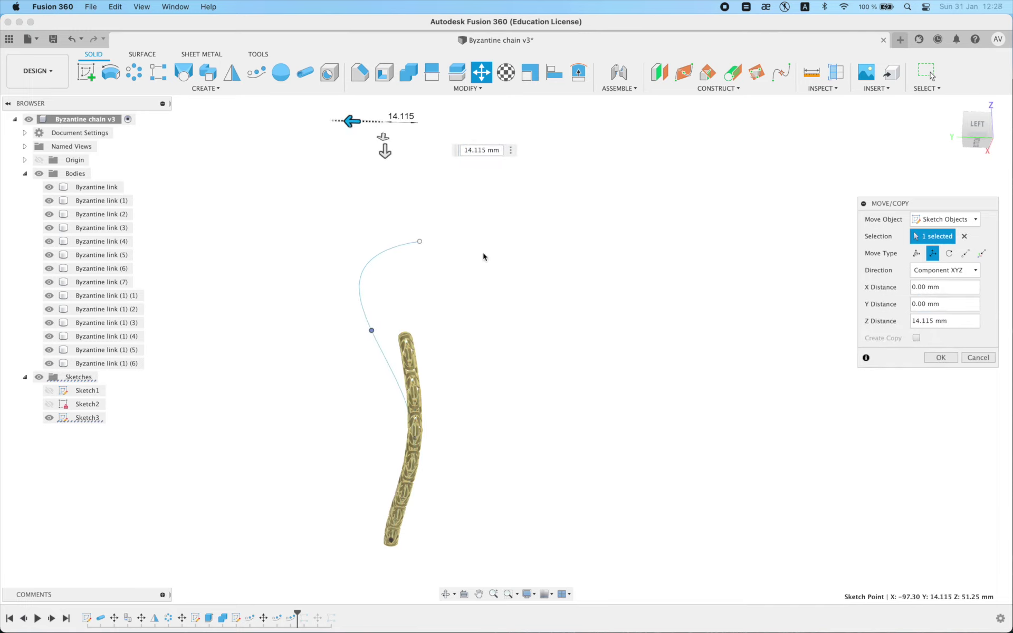
key(Return)
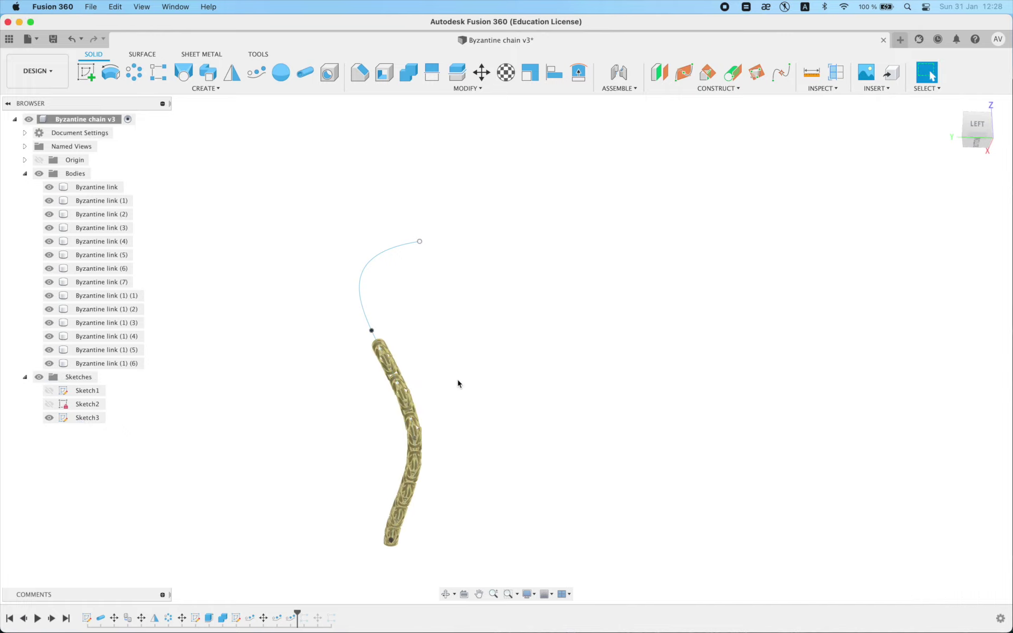
mouse_move(457, 382)
shift+middle_down()
mouse_move(493, 402)
mouse_move(481, 445)
mouse_move(352, 388)
mouse_move(319, 402)
mouse_move(328, 454)
mouse_move(275, 422)
mouse_move(390, 442)
mouse_move(536, 436)
mouse_move(436, 427)
mouse_move(482, 439)
mouse_move(480, 468)
shift+middle_up()
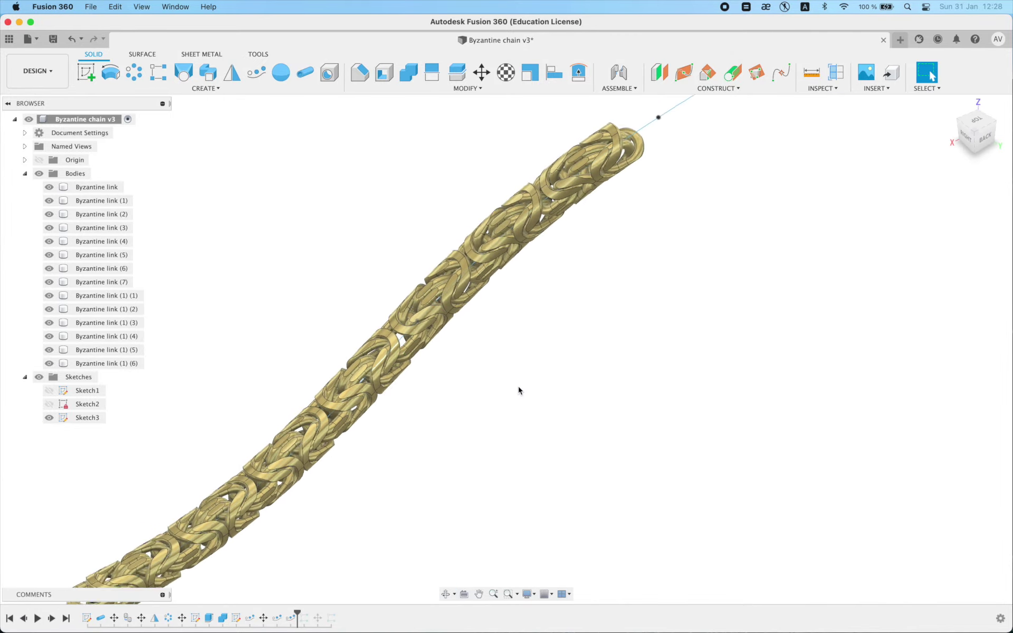
Orbit, zoom and pan to inspect the finished curved chain
mouse_move(519, 390)
shift+middle_down()
mouse_move(573, 380)
mouse_move(569, 393)
mouse_move(575, 373)
mouse_move(571, 389)
shift+middle_up()
scroll(536, 413, up, 3)
scroll(612, 358, up, 3)
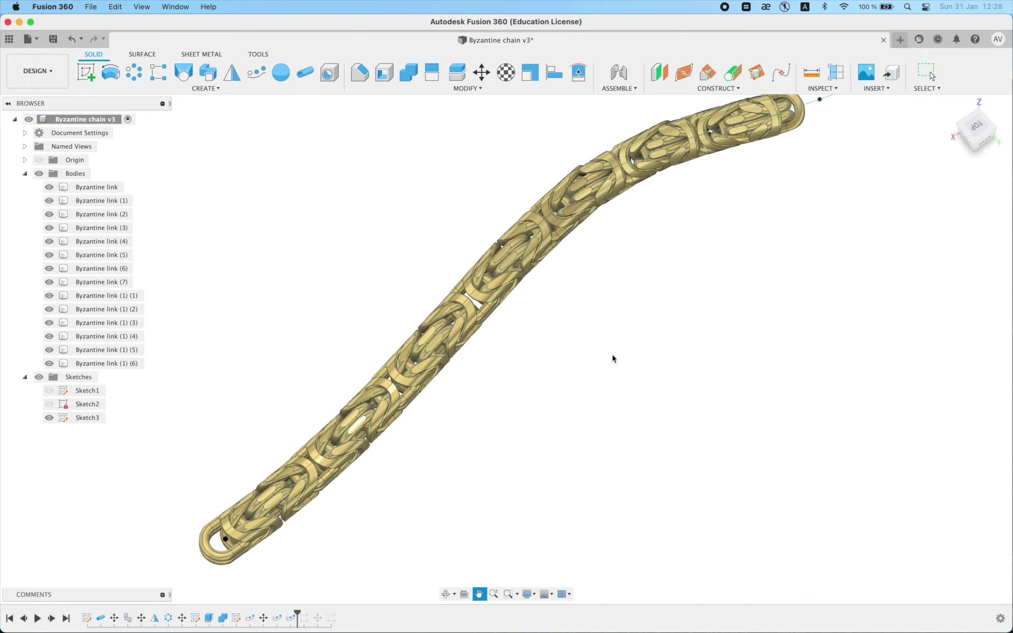
scroll(612, 358, down, 2)
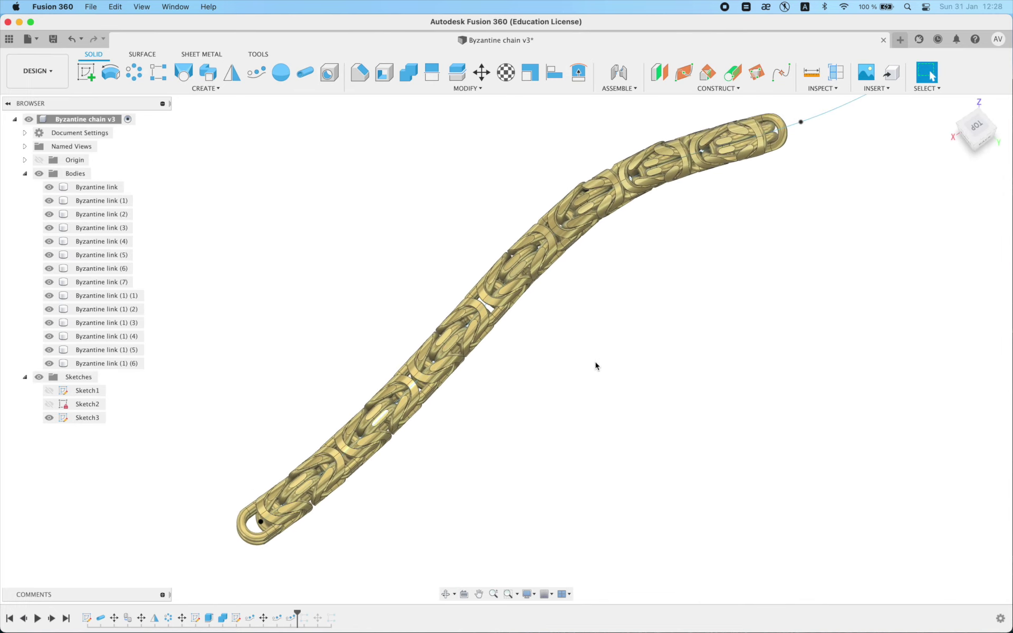
scroll(558, 364, down, 2)
mouse_move(558, 364)
shift+middle_down()
mouse_move(664, 328)
mouse_move(679, 305)
mouse_move(698, 337)
shift+middle_up()
scroll(678, 306, down, 2)
scroll(680, 304, up, 2)
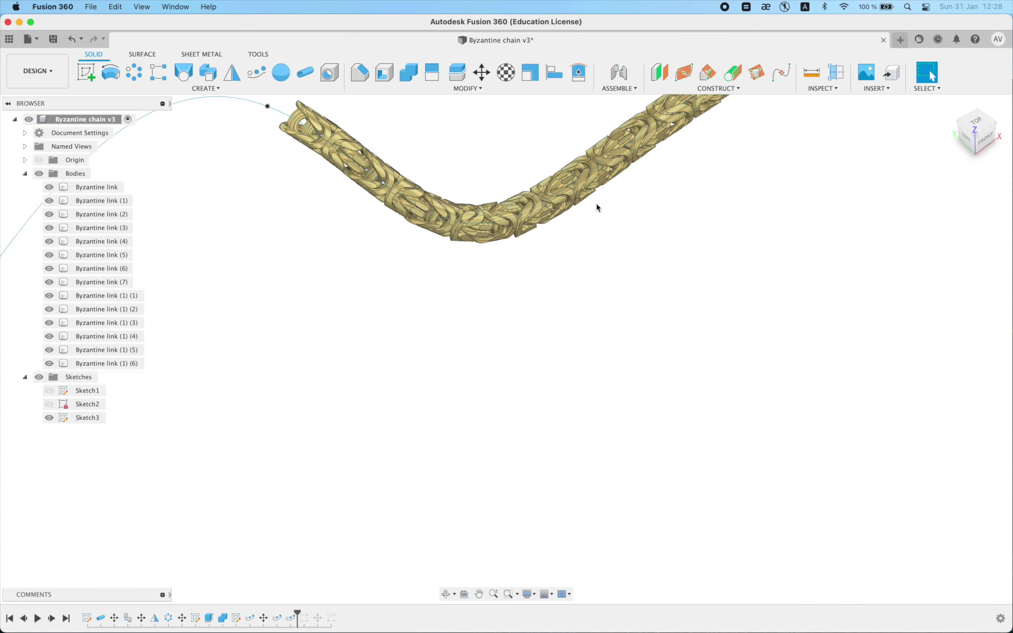
middle_drag(596, 206, 615, 382)
scroll(548, 350, up, 2)
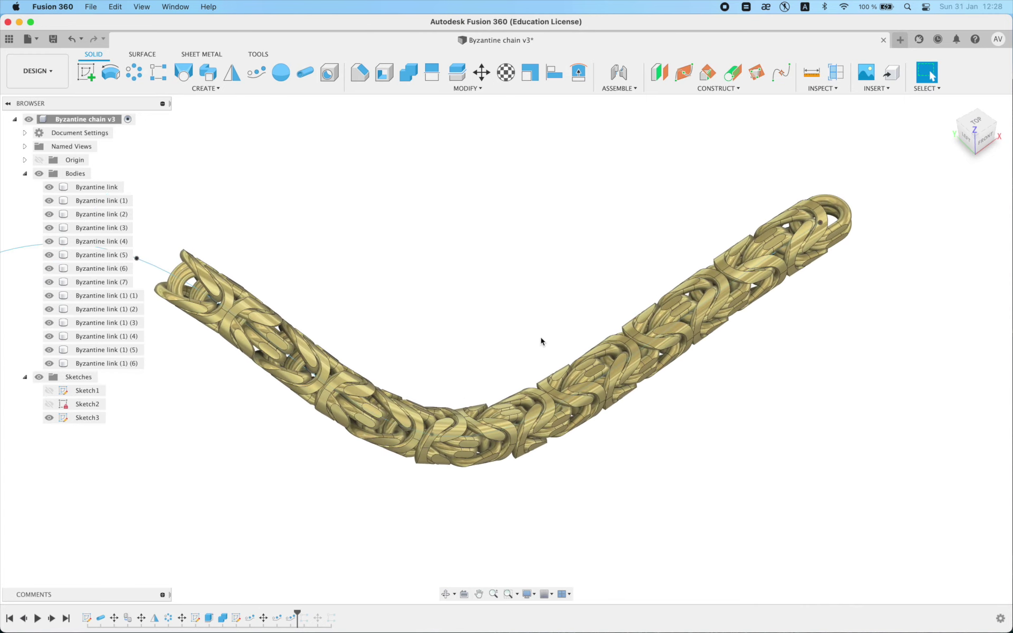
Save the design as a new version with the description 'Copy saved'
key(super+s)
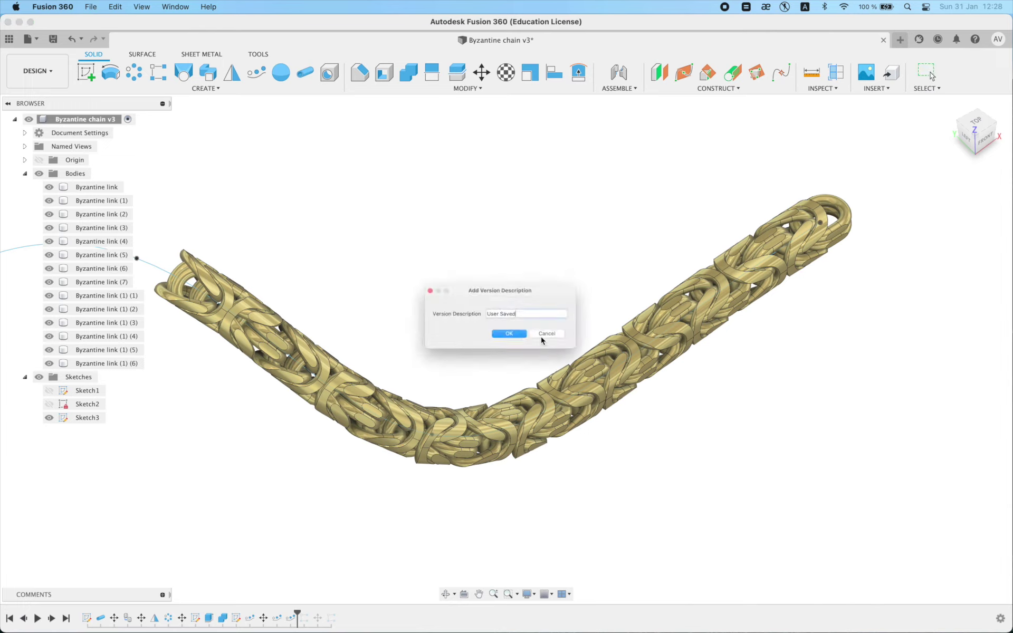
text(Copy saved)
key(Return)
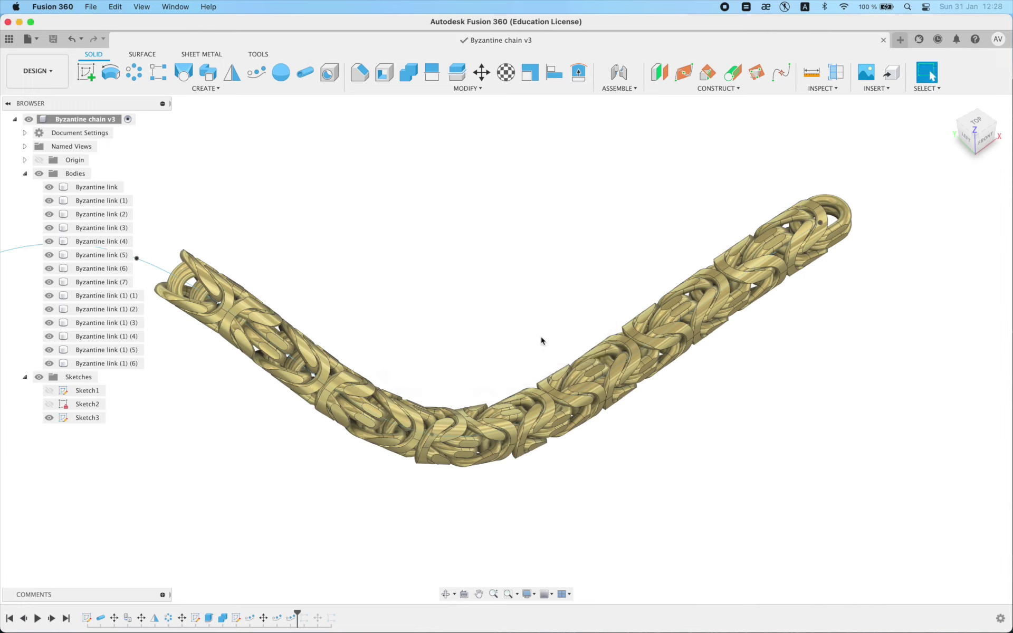